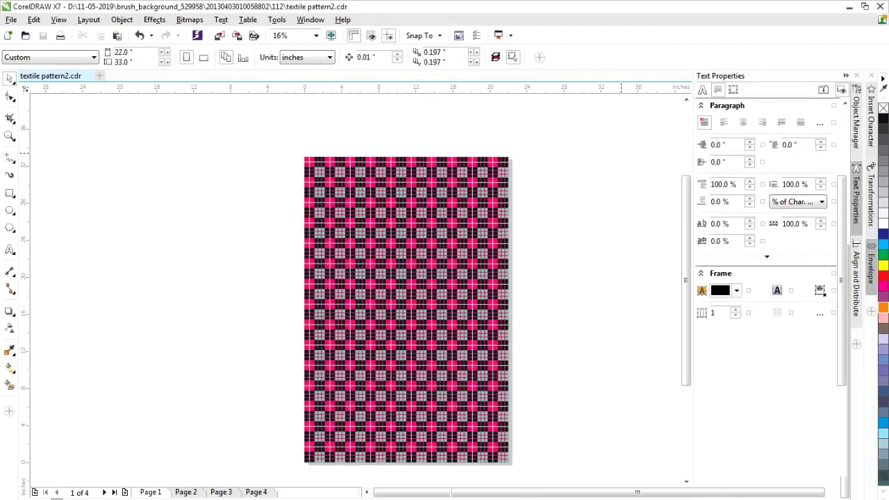
Hide the text formatting settings to widen the canvas.
{"action": "left_click", "coordinate": [845, 75]}
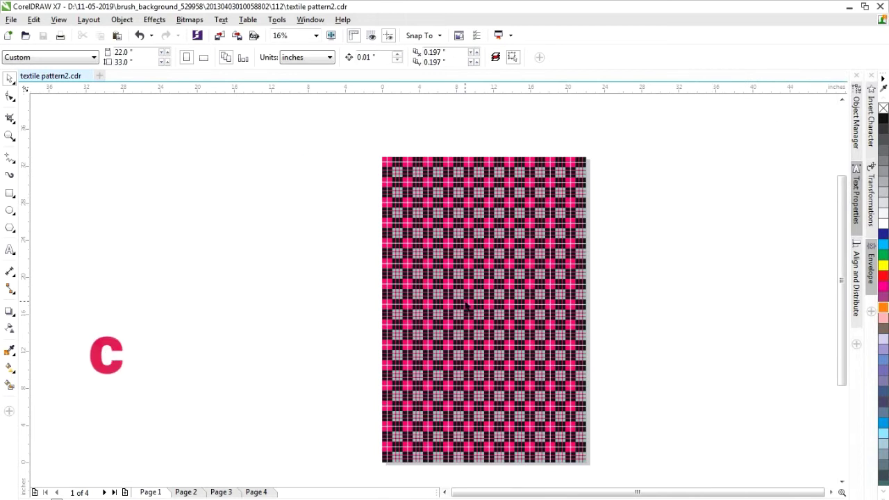
{"action": "scroll", "coordinate": [469, 307], "scroll_direction": "down", "scroll_amount": 1}
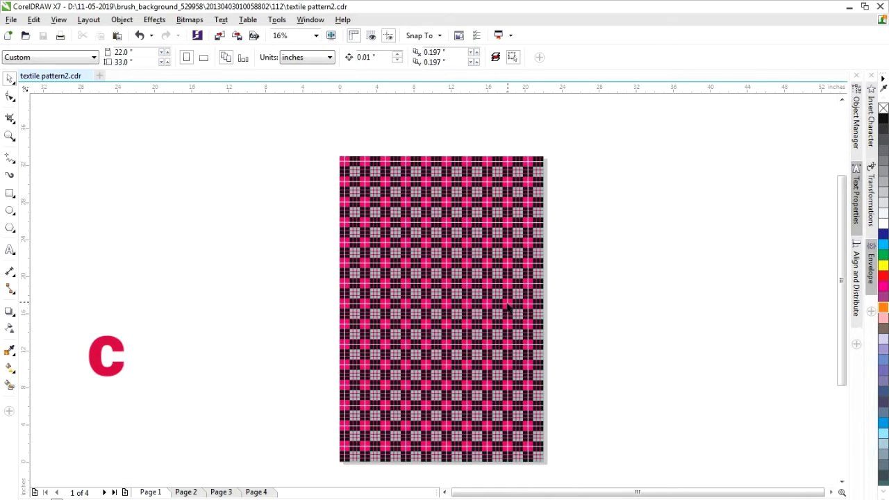
{"action": "scroll", "coordinate": [505, 307], "scroll_direction": "up", "scroll_amount": 1}
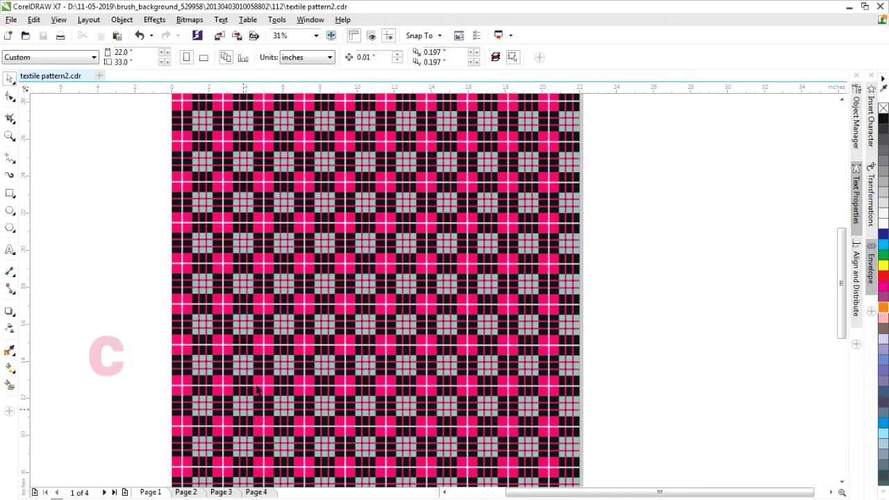
{"action": "scroll", "coordinate": [259, 360], "scroll_direction": "up", "scroll_amount": 1}
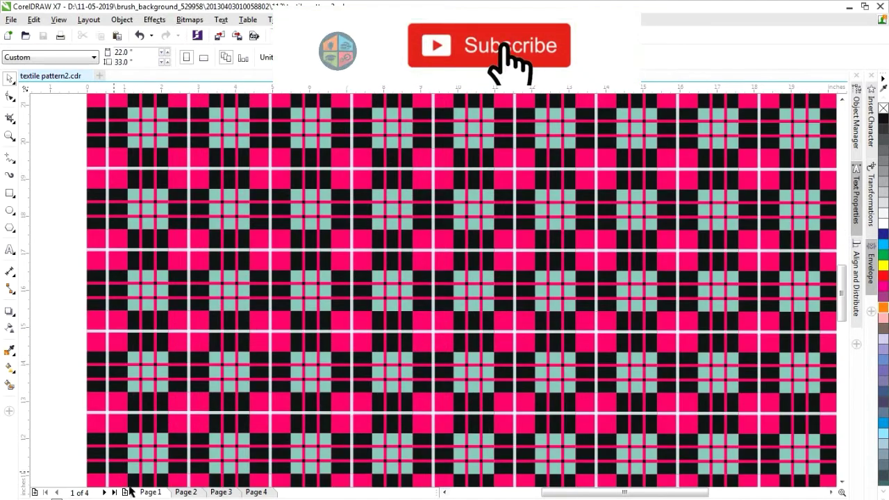
Browse the teal, red-and-yellow and grey gingham patterns on Pages 2–4.
{"action": "left_click", "coordinate": [186, 493]}
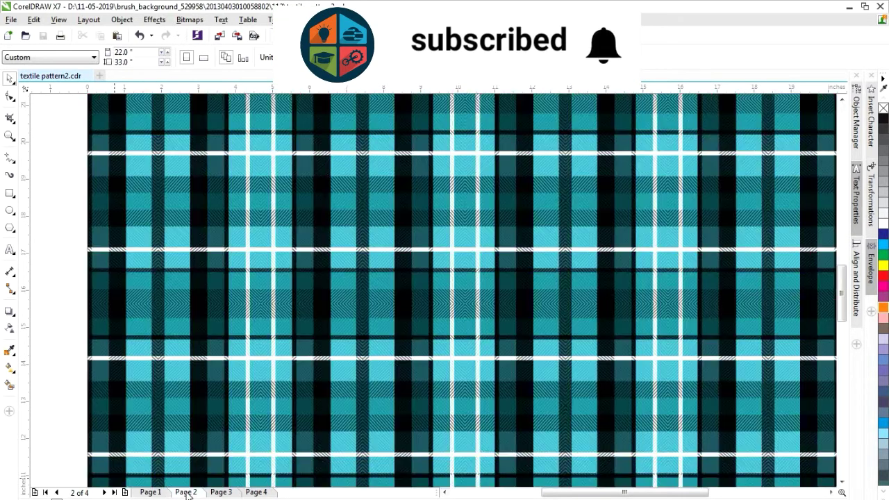
{"action": "left_click", "coordinate": [220, 492]}
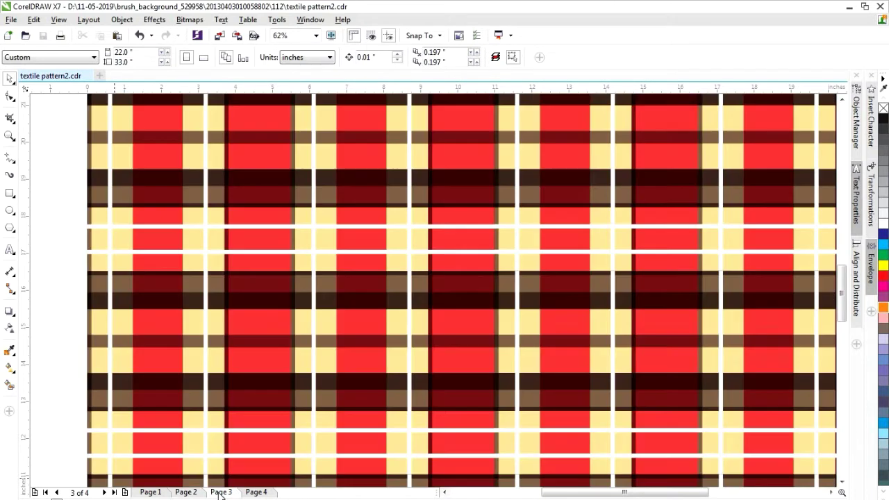
{"action": "left_click", "coordinate": [256, 492]}
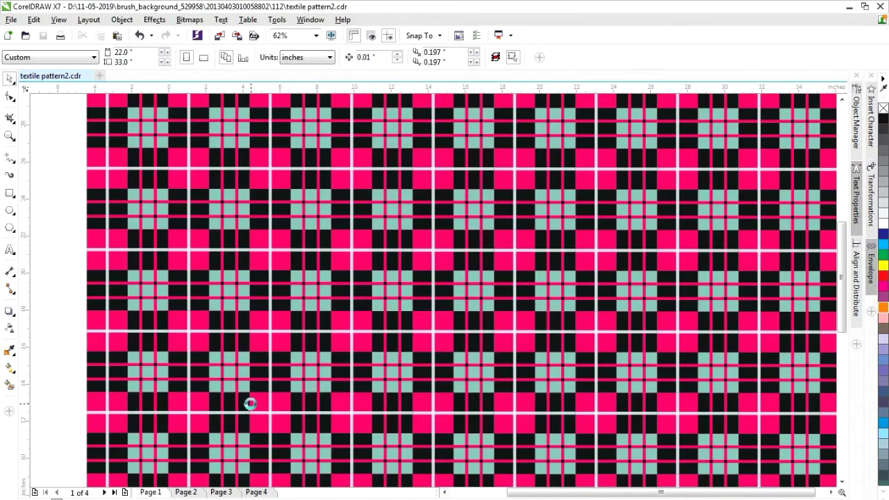
{"action": "scroll", "coordinate": [251, 410], "scroll_direction": "down", "scroll_amount": 3}
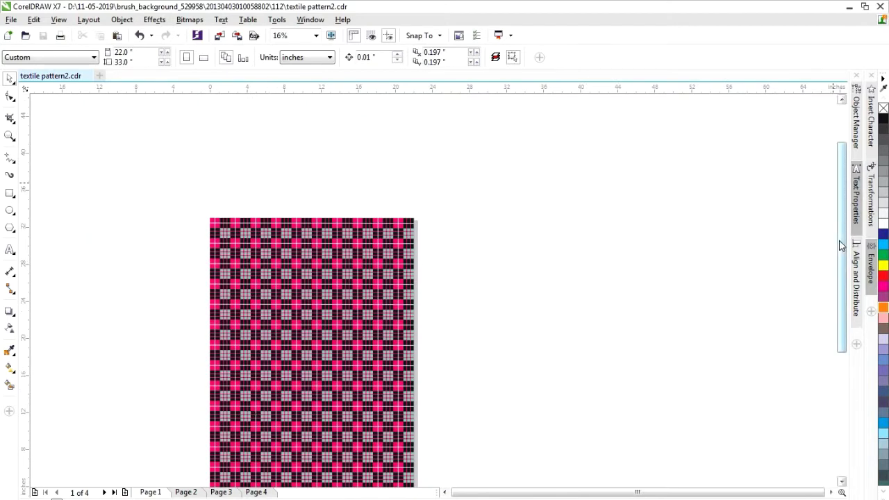
{"action": "left_click_drag", "start_coordinate": [843, 239], "coordinate": [843, 271]}
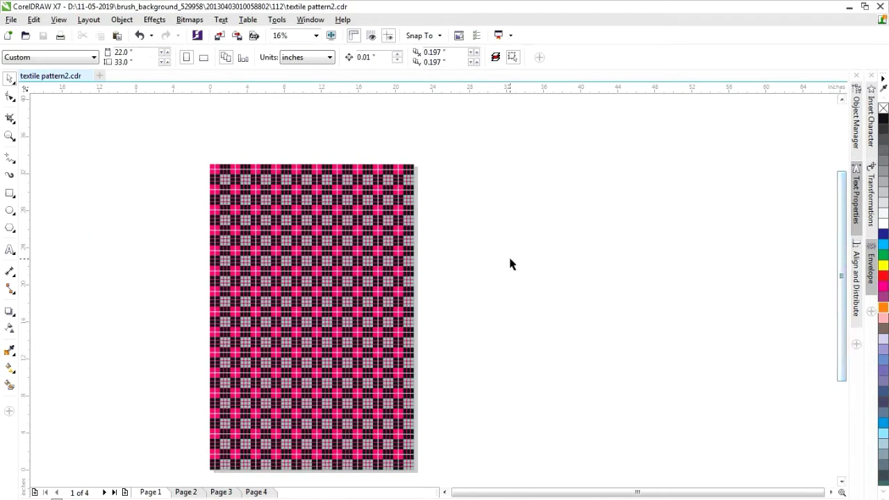
{"action": "scroll", "coordinate": [510, 264], "scroll_direction": "down", "scroll_amount": 2}
{"action": "scroll", "coordinate": [495, 284], "scroll_direction": "up", "scroll_amount": 1}
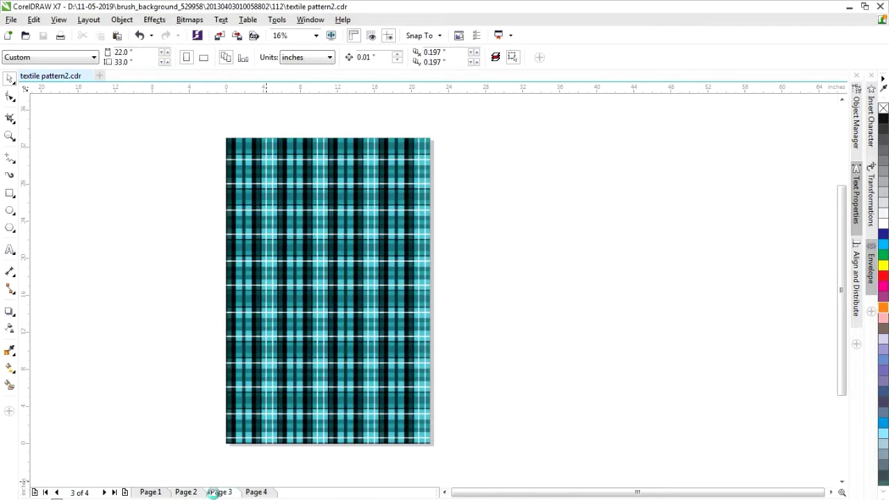
Return to the grey gingham on Page 4 and scroll around it.
{"action": "left_click", "coordinate": [256, 492]}
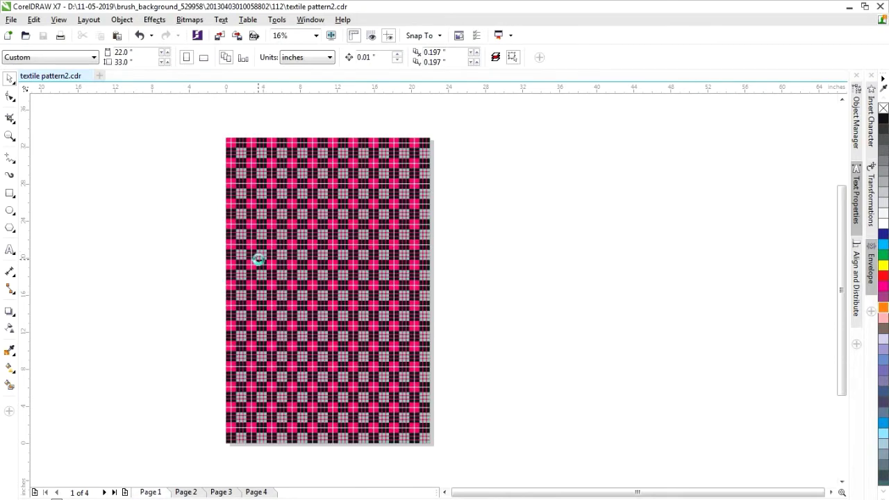
{"action": "scroll", "coordinate": [258, 260], "scroll_direction": "up", "scroll_amount": 1}
{"action": "scroll", "coordinate": [259, 258], "scroll_direction": "up", "scroll_amount": 1}
{"action": "scroll", "coordinate": [260, 255], "scroll_direction": "up", "scroll_amount": 1}
{"action": "scroll", "coordinate": [264, 253], "scroll_direction": "up", "scroll_amount": 1}
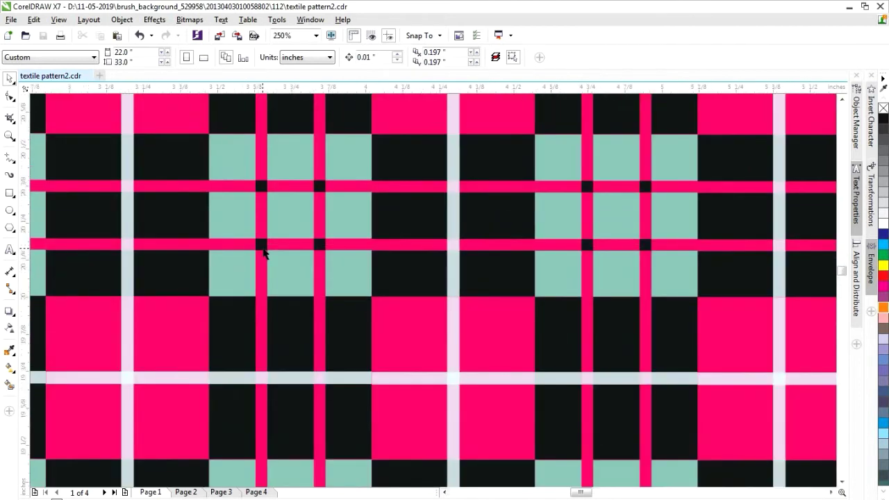
{"action": "scroll", "coordinate": [264, 254], "scroll_direction": "up", "scroll_amount": 1}
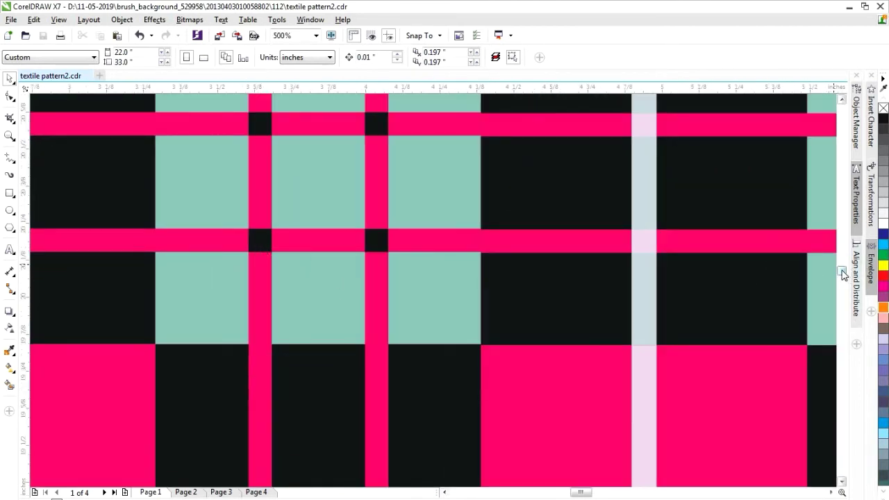
{"action": "left_click_drag", "start_coordinate": [842, 271], "coordinate": [843, 250]}
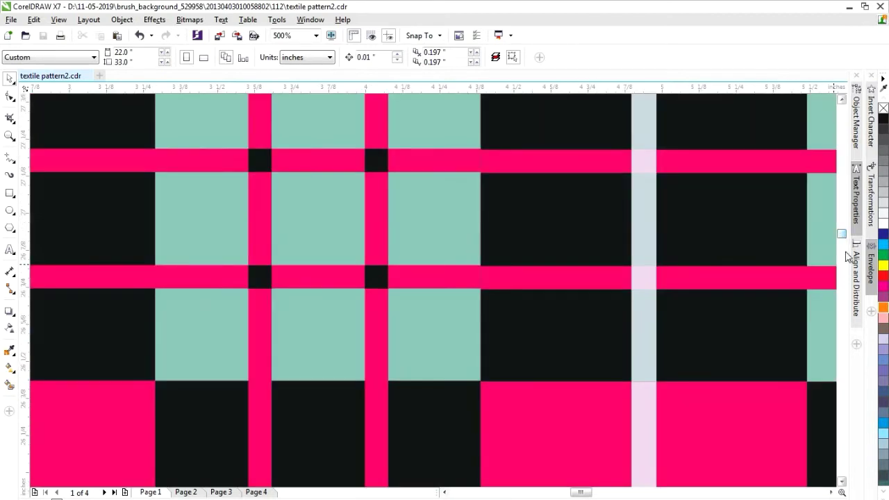
{"action": "scroll", "coordinate": [555, 310], "scroll_direction": "down", "scroll_amount": 1}
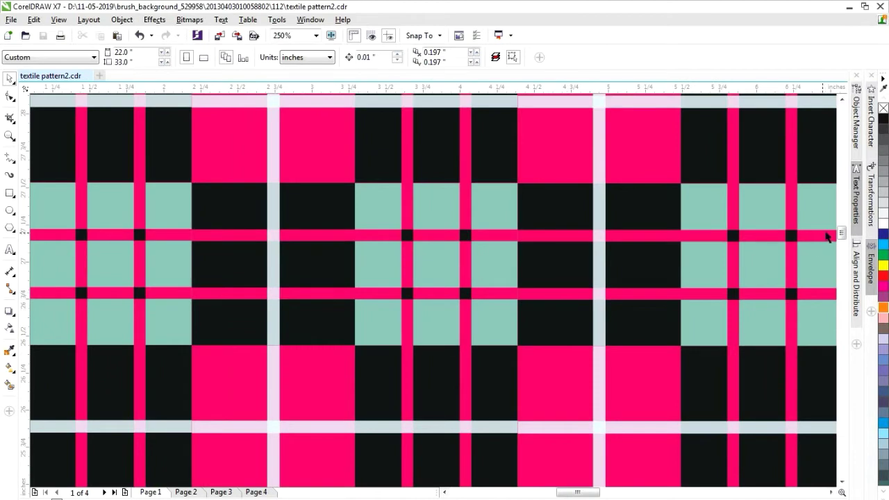
{"action": "left_click_drag", "start_coordinate": [843, 235], "coordinate": [843, 197]}
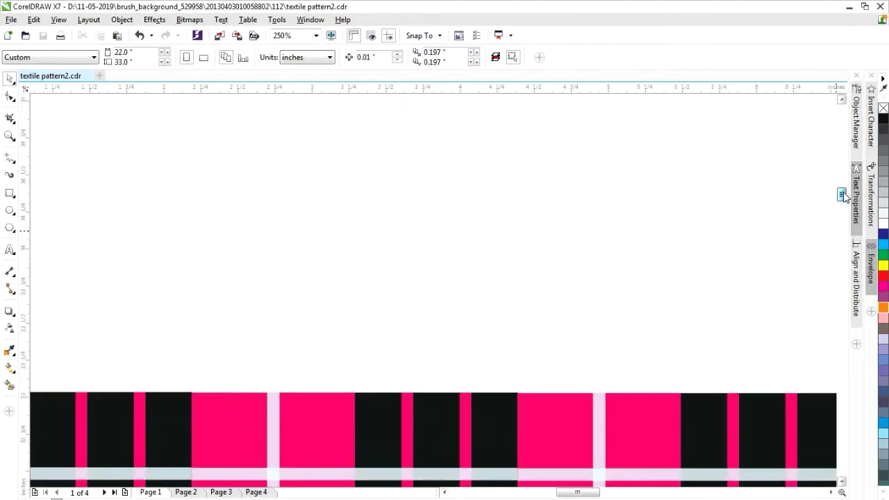
Zoom in and out repeatedly to inspect the plaid up close.
{"action": "scroll", "coordinate": [553, 335], "scroll_direction": "down", "scroll_amount": 1}
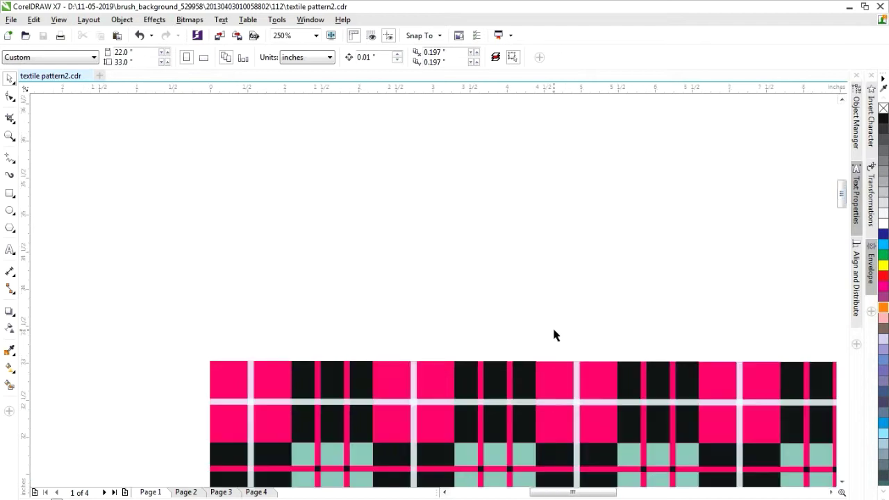
{"action": "scroll", "coordinate": [554, 335], "scroll_direction": "down", "scroll_amount": 1}
{"action": "scroll", "coordinate": [554, 335], "scroll_direction": "down", "scroll_amount": 2}
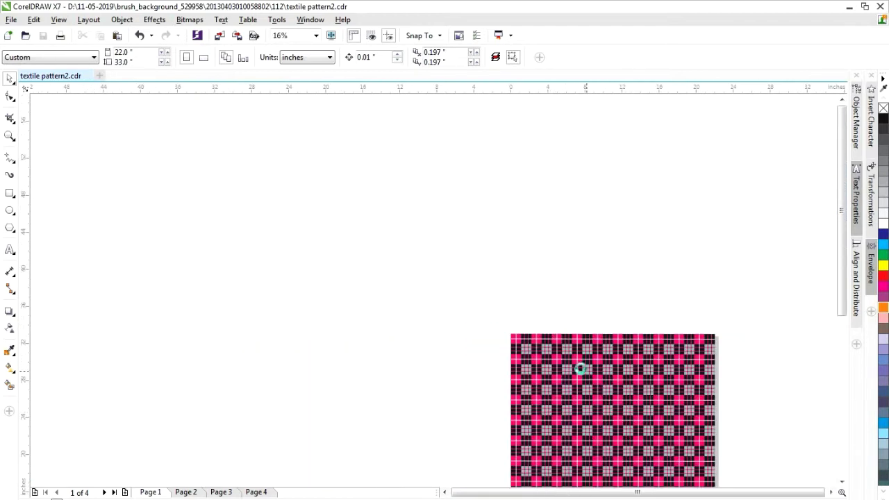
{"action": "scroll", "coordinate": [580, 368], "scroll_direction": "down", "scroll_amount": 1}
{"action": "scroll", "coordinate": [565, 363], "scroll_direction": "down", "scroll_amount": 1}
{"action": "scroll", "coordinate": [576, 392], "scroll_direction": "up", "scroll_amount": 1}
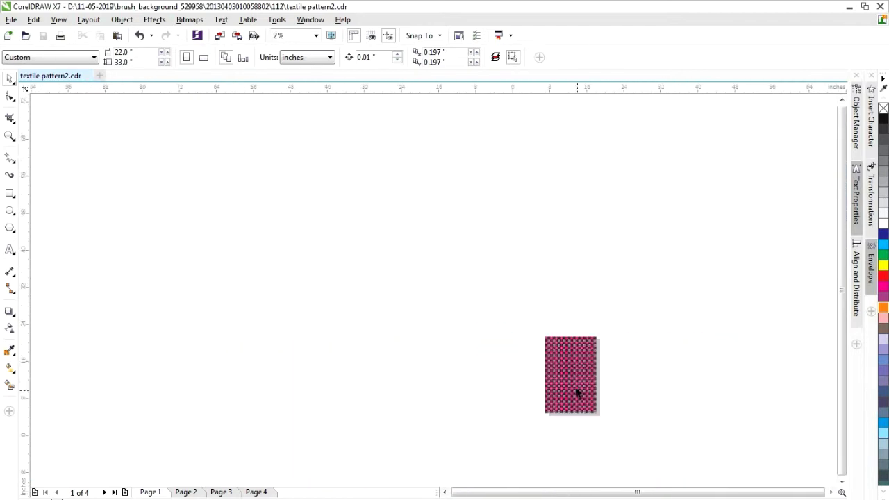
{"action": "scroll", "coordinate": [571, 389], "scroll_direction": "up", "scroll_amount": 2}
{"action": "scroll", "coordinate": [567, 383], "scroll_direction": "up", "scroll_amount": 1}
{"action": "scroll", "coordinate": [592, 341], "scroll_direction": "up", "scroll_amount": 1}
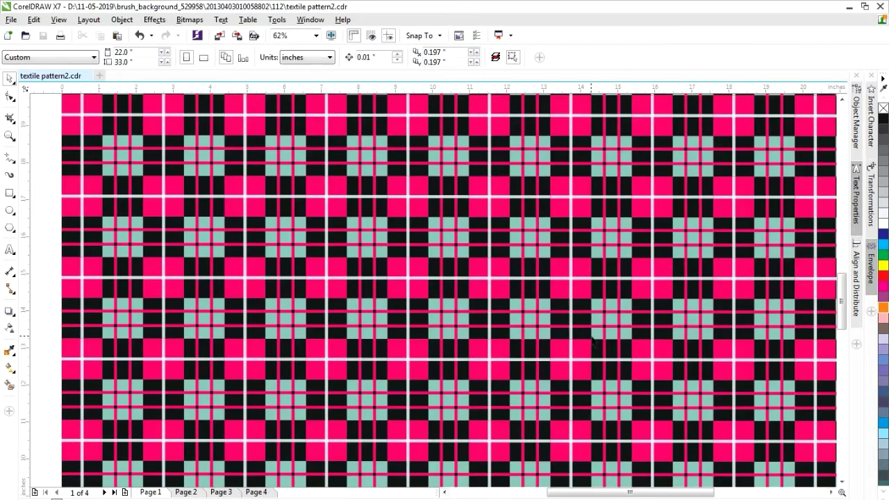
{"action": "scroll", "coordinate": [592, 340], "scroll_direction": "down", "scroll_amount": 1}
{"action": "scroll", "coordinate": [405, 295], "scroll_direction": "up", "scroll_amount": 1}
{"action": "scroll", "coordinate": [404, 295], "scroll_direction": "up", "scroll_amount": 1}
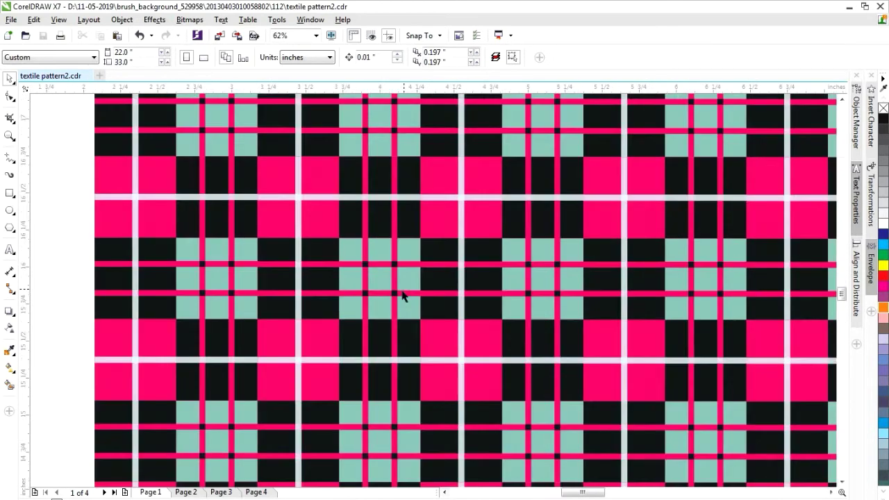
{"action": "scroll", "coordinate": [403, 298], "scroll_direction": "up", "scroll_amount": 1}
{"action": "scroll", "coordinate": [407, 298], "scroll_direction": "up", "scroll_amount": 1}
{"action": "scroll", "coordinate": [408, 297], "scroll_direction": "up", "scroll_amount": 1}
{"action": "scroll", "coordinate": [407, 296], "scroll_direction": "up", "scroll_amount": 1}
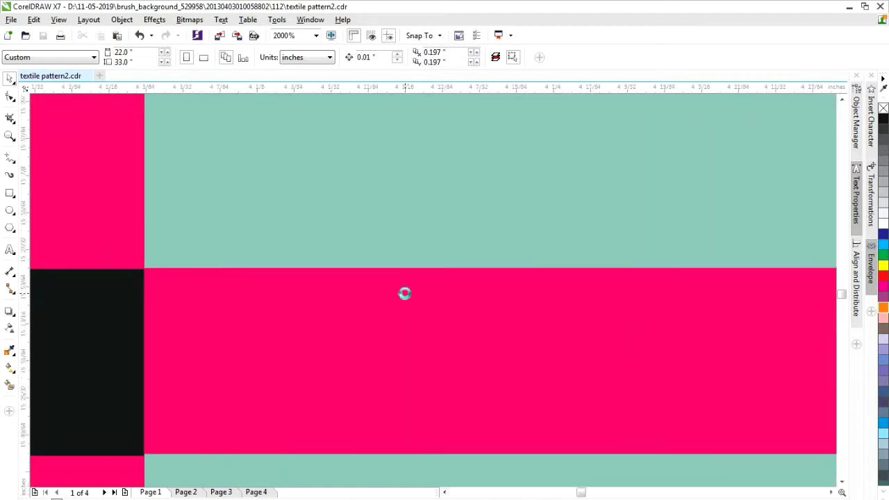
{"action": "scroll", "coordinate": [406, 295], "scroll_direction": "up", "scroll_amount": 1}
{"action": "scroll", "coordinate": [406, 298], "scroll_direction": "down", "scroll_amount": 1}
{"action": "scroll", "coordinate": [410, 303], "scroll_direction": "down", "scroll_amount": 1}
{"action": "scroll", "coordinate": [412, 308], "scroll_direction": "down", "scroll_amount": 2}
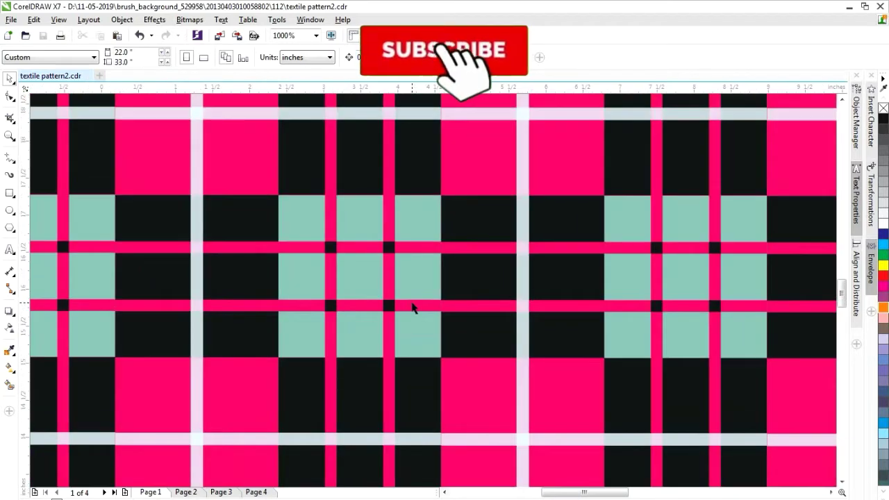
{"action": "scroll", "coordinate": [413, 307], "scroll_direction": "down", "scroll_amount": 2}
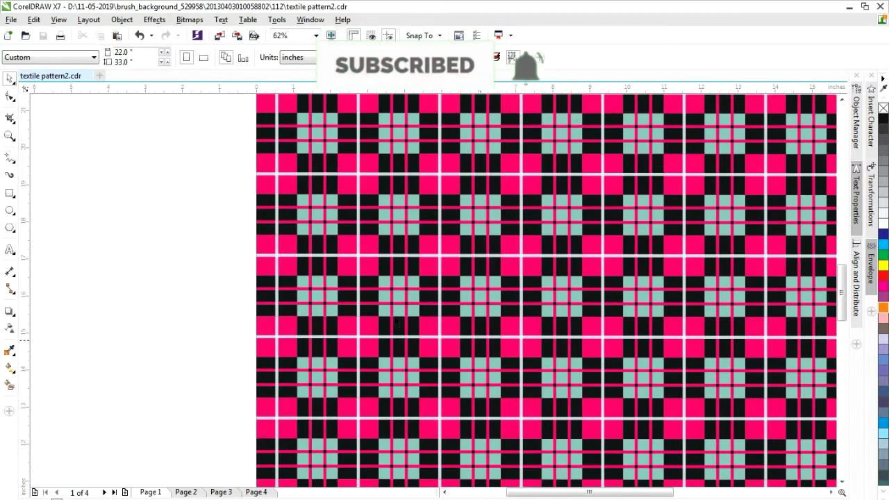
Break the pink plaid apart into its separate pieces and deselect.
{"action": "left_click", "coordinate": [342, 271]}
{"action": "right_click", "coordinate": [344, 270]}
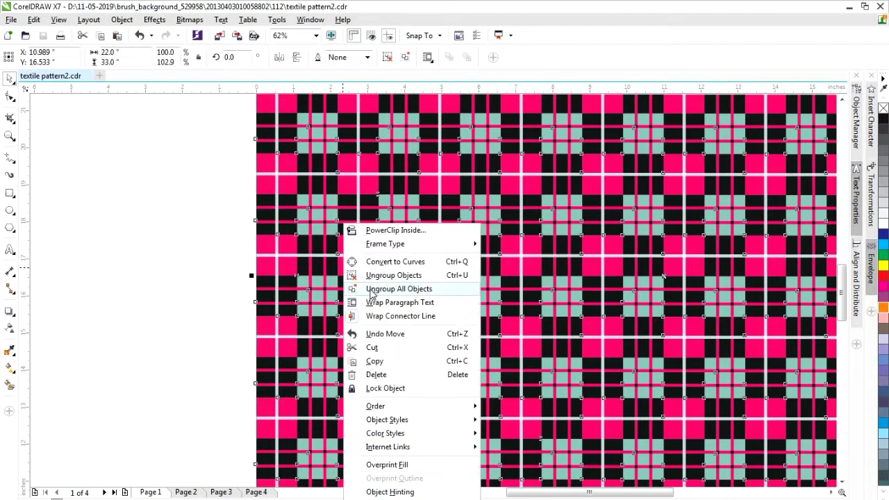
{"action": "left_click", "coordinate": [372, 291]}
{"action": "left_click", "coordinate": [208, 316]}
Pull a light stripe, pink, grey, black striped and teal grid blocks onto the left sample.
{"action": "left_click", "coordinate": [276, 298]}
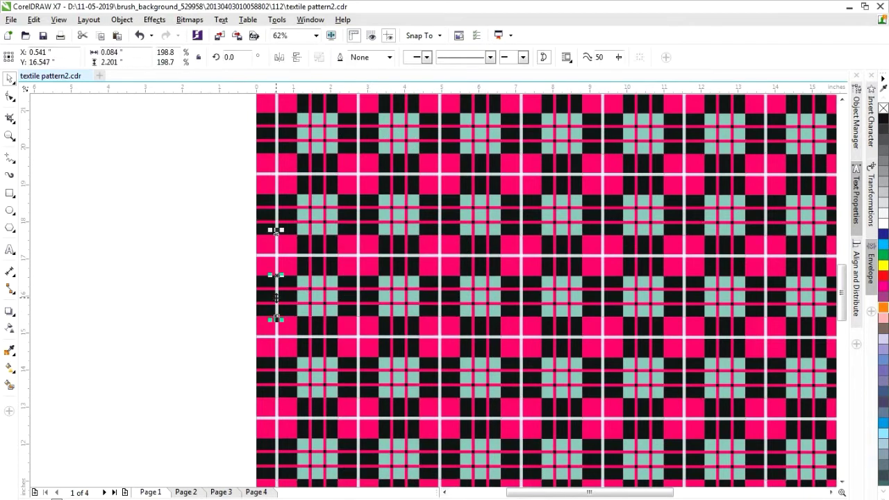
{"action": "scroll", "coordinate": [268, 297], "scroll_direction": "up", "scroll_amount": 2}
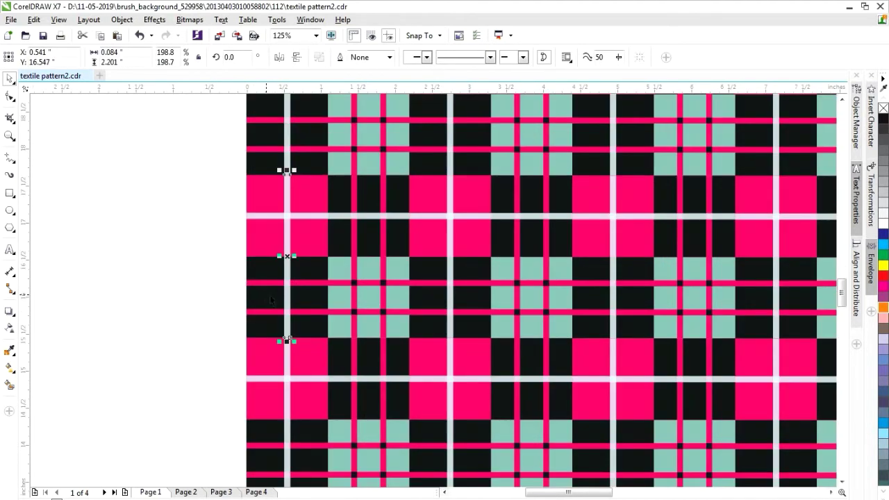
{"action": "mouse_move", "coordinate": [287, 237]}
{"action": "left_mouse_down"}
{"action": "mouse_move", "coordinate": [197, 241]}
{"action": "mouse_move", "coordinate": [438, 176]}
{"action": "left_mouse_up"}
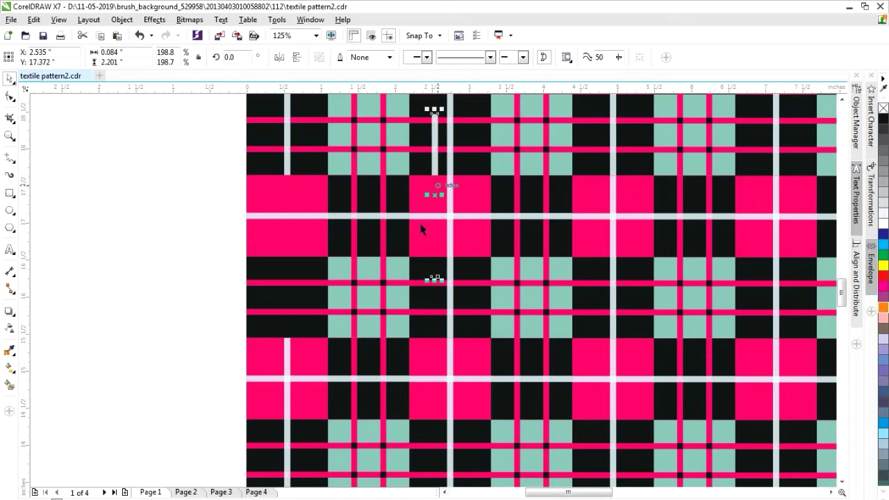
{"action": "mouse_move", "coordinate": [277, 241]}
{"action": "left_mouse_down"}
{"action": "mouse_move", "coordinate": [244, 234]}
{"action": "mouse_move", "coordinate": [83, 254]}
{"action": "mouse_move", "coordinate": [93, 248]}
{"action": "left_mouse_up"}
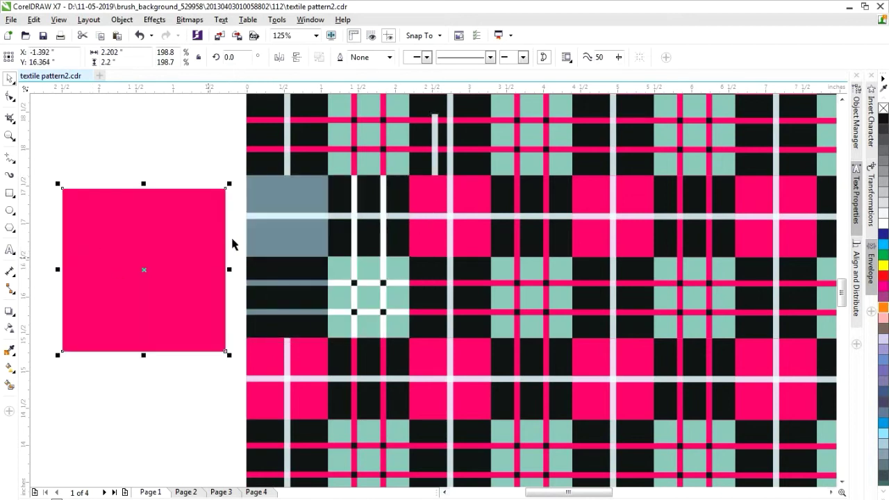
{"action": "mouse_move", "coordinate": [282, 243]}
{"action": "left_mouse_down"}
{"action": "mouse_move", "coordinate": [246, 252]}
{"action": "mouse_move", "coordinate": [167, 222]}
{"action": "mouse_move", "coordinate": [160, 228]}
{"action": "left_mouse_up"}
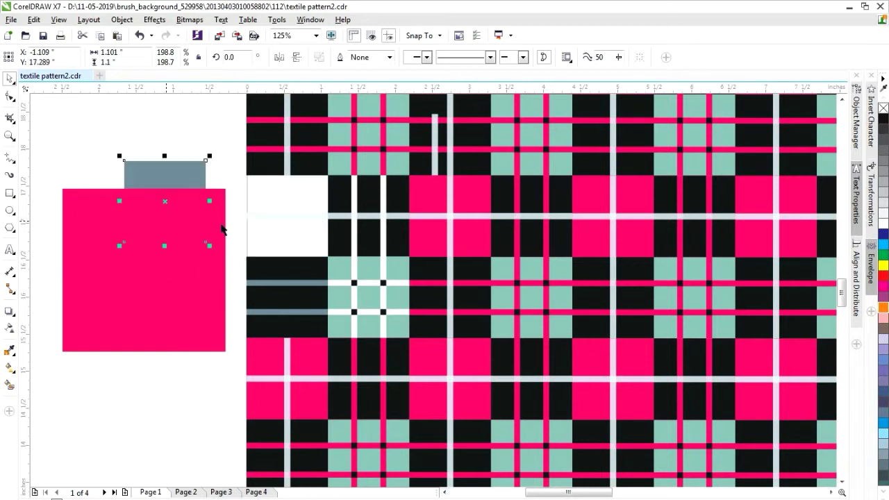
{"action": "mouse_move", "coordinate": [276, 269]}
{"action": "left_mouse_down"}
{"action": "mouse_move", "coordinate": [186, 257]}
{"action": "mouse_move", "coordinate": [125, 276]}
{"action": "mouse_move", "coordinate": [129, 312]}
{"action": "left_mouse_up"}
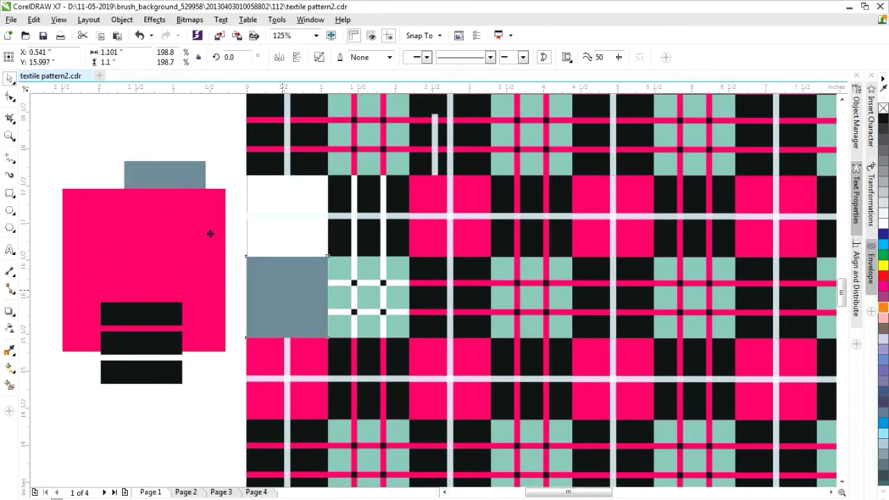
{"action": "mouse_move", "coordinate": [118, 221]}
{"action": "left_mouse_down"}
{"action": "mouse_move", "coordinate": [110, 220]}
{"action": "mouse_move", "coordinate": [111, 188]}
{"action": "mouse_move", "coordinate": [97, 280]}
{"action": "left_mouse_up"}
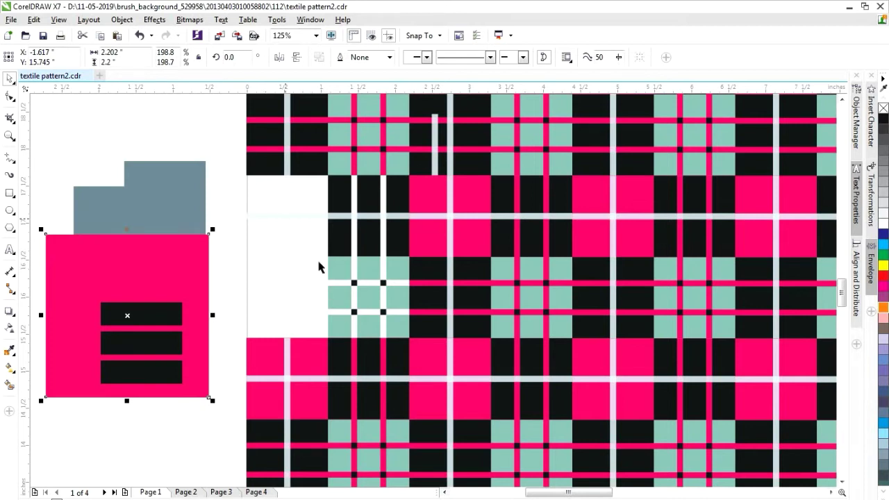
{"action": "left_click_drag", "start_coordinate": [330, 271], "coordinate": [146, 231]}
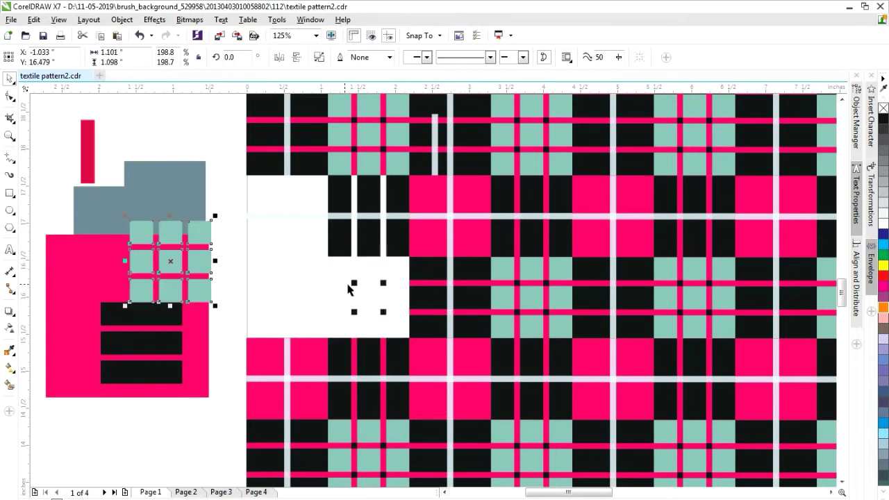
Move the four-square piece, black bars, light bars, pink and grey squares onto the sample.
{"action": "left_click_drag", "start_coordinate": [353, 288], "coordinate": [301, 377]}
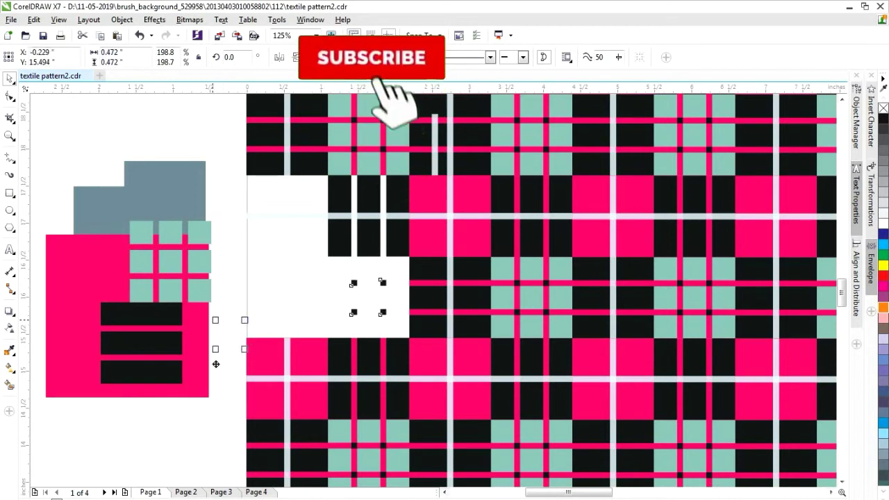
{"action": "left_click_drag", "start_coordinate": [301, 377], "coordinate": [268, 370]}
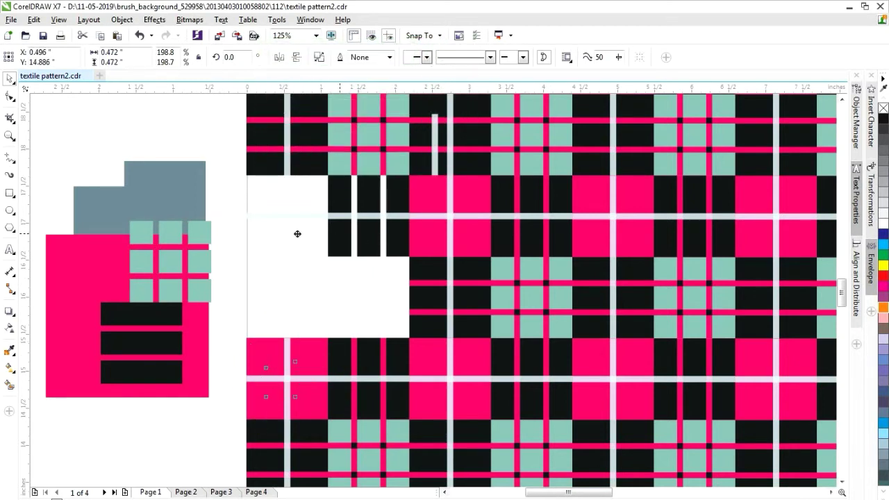
{"action": "left_click_drag", "start_coordinate": [343, 235], "coordinate": [104, 248]}
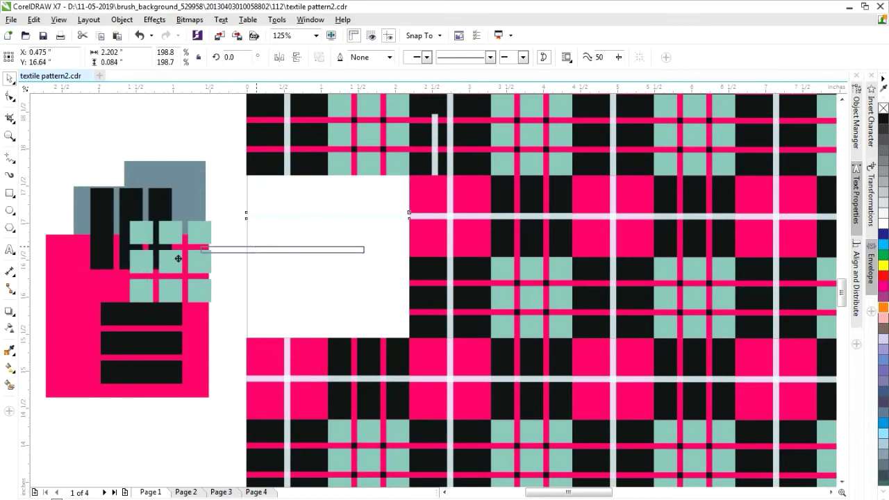
{"action": "left_click_drag", "start_coordinate": [301, 217], "coordinate": [104, 280]}
{"action": "left_click_drag", "start_coordinate": [440, 224], "coordinate": [129, 206]}
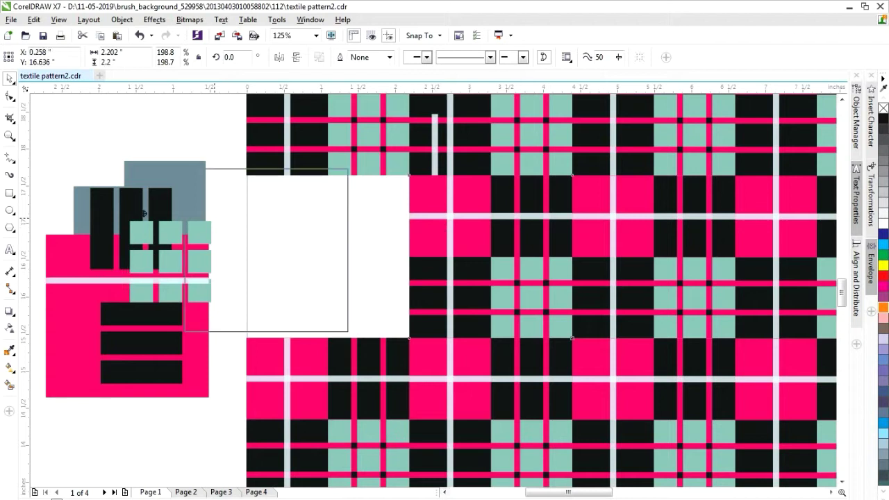
{"action": "left_click_drag", "start_coordinate": [416, 227], "coordinate": [105, 190]}
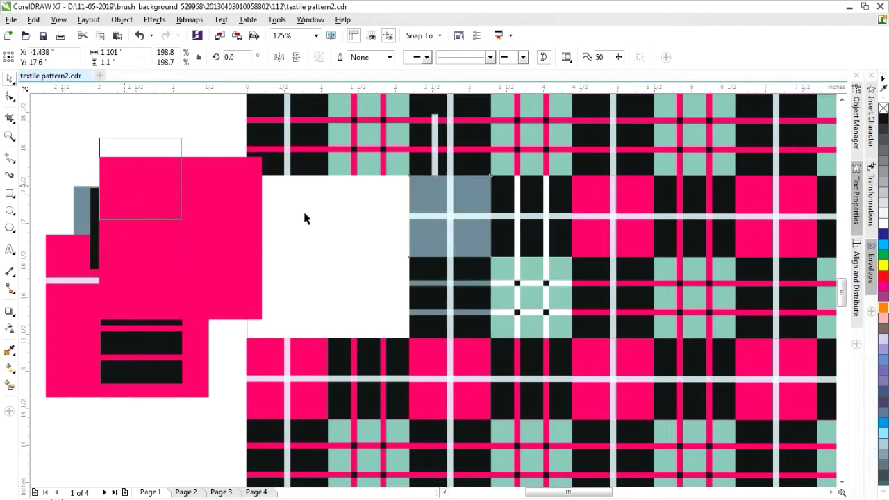
{"action": "left_click_drag", "start_coordinate": [223, 211], "coordinate": [223, 210]}
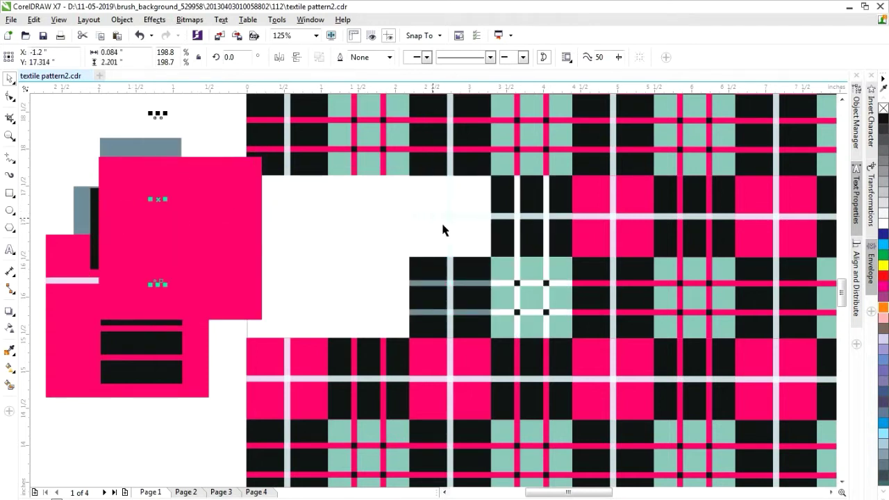
{"action": "left_click_drag", "start_coordinate": [450, 237], "coordinate": [95, 277]}
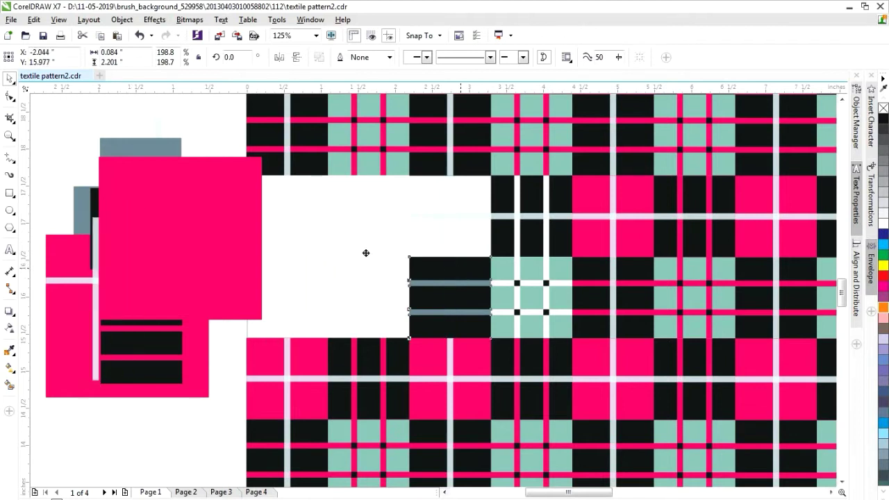
{"action": "left_click_drag", "start_coordinate": [459, 267], "coordinate": [199, 199]}
Move a white stripe, grey square, black bars, pink block and thin stripe out, then deselect.
{"action": "scroll", "coordinate": [453, 278], "scroll_direction": "up", "scroll_amount": 2}
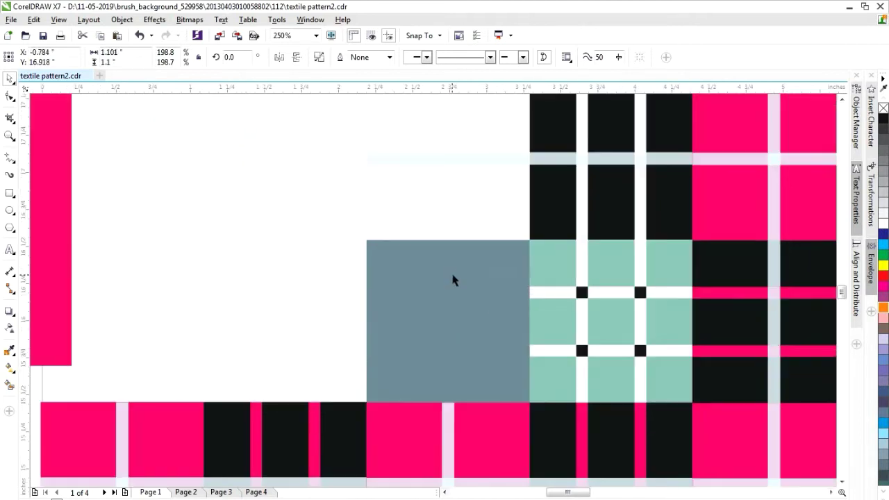
{"action": "scroll", "coordinate": [452, 280], "scroll_direction": "down", "scroll_amount": 4}
{"action": "scroll", "coordinate": [450, 285], "scroll_direction": "up", "scroll_amount": 2}
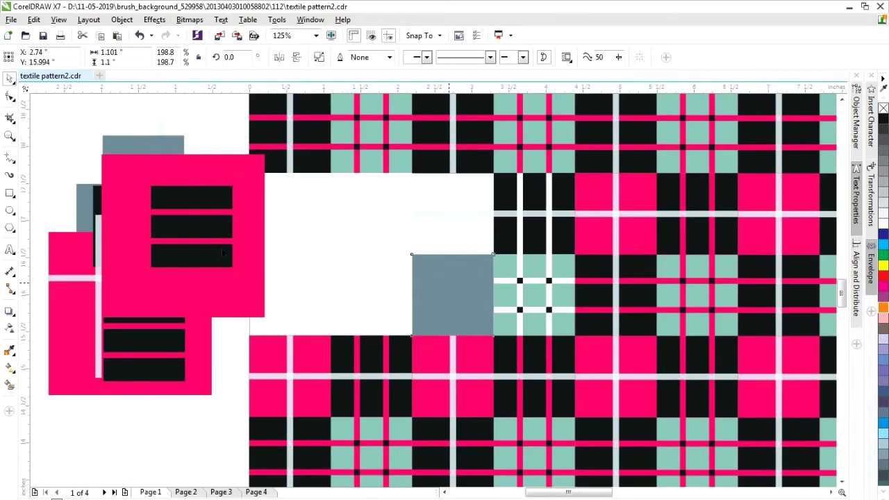
{"action": "left_click_drag", "start_coordinate": [222, 248], "coordinate": [147, 229]}
{"action": "left_click_drag", "start_coordinate": [447, 212], "coordinate": [215, 225]}
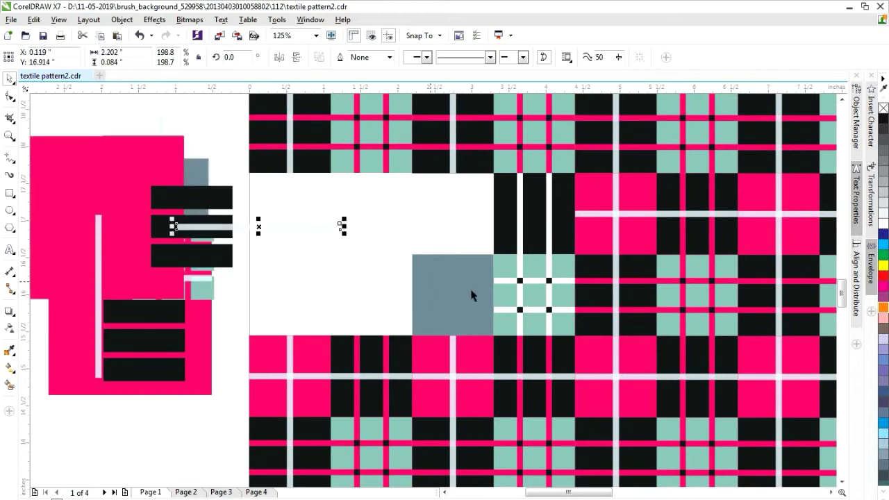
{"action": "left_click_drag", "start_coordinate": [195, 281], "coordinate": [153, 271]}
{"action": "left_click_drag", "start_coordinate": [547, 243], "coordinate": [103, 229]}
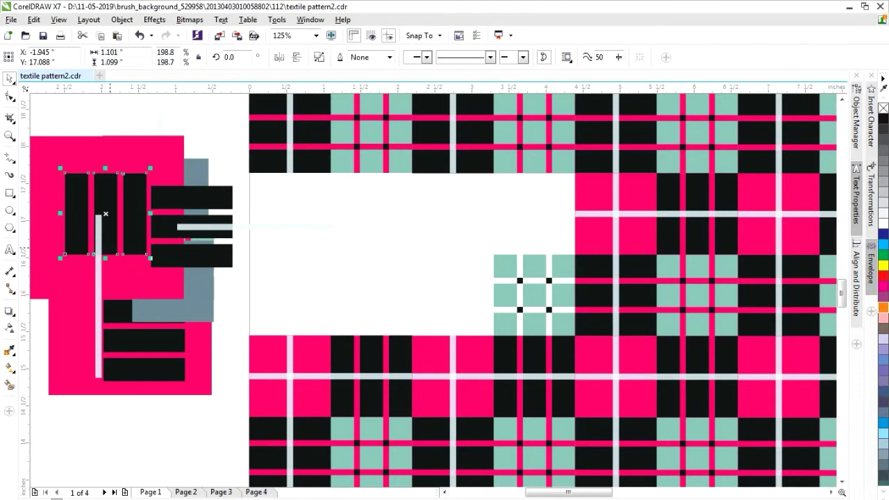
{"action": "left_click_drag", "start_coordinate": [324, 366], "coordinate": [233, 245]}
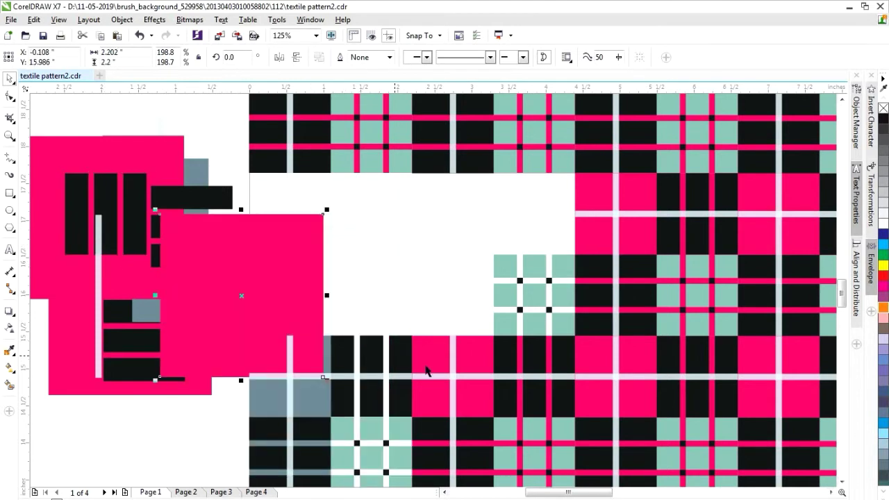
{"action": "mouse_move", "coordinate": [242, 296]}
{"action": "left_mouse_down"}
{"action": "mouse_move", "coordinate": [146, 185]}
{"action": "mouse_move", "coordinate": [171, 164]}
{"action": "left_mouse_up"}
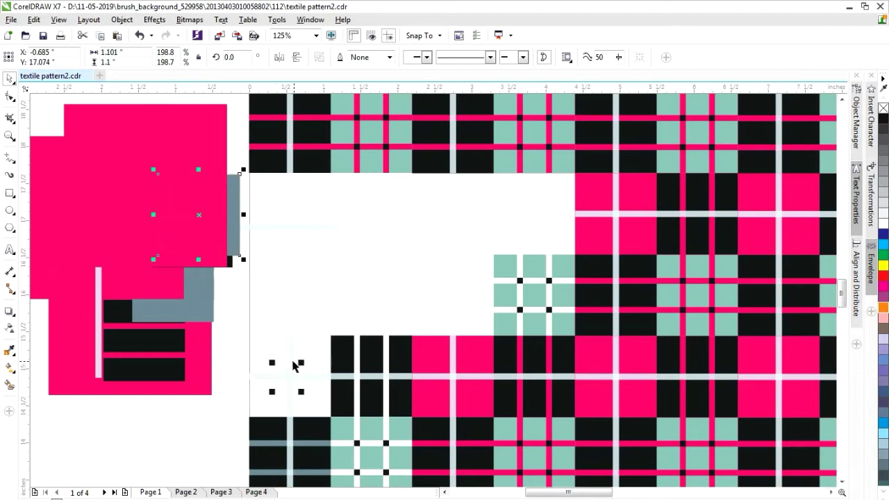
{"action": "left_click_drag", "start_coordinate": [272, 319], "coordinate": [215, 268]}
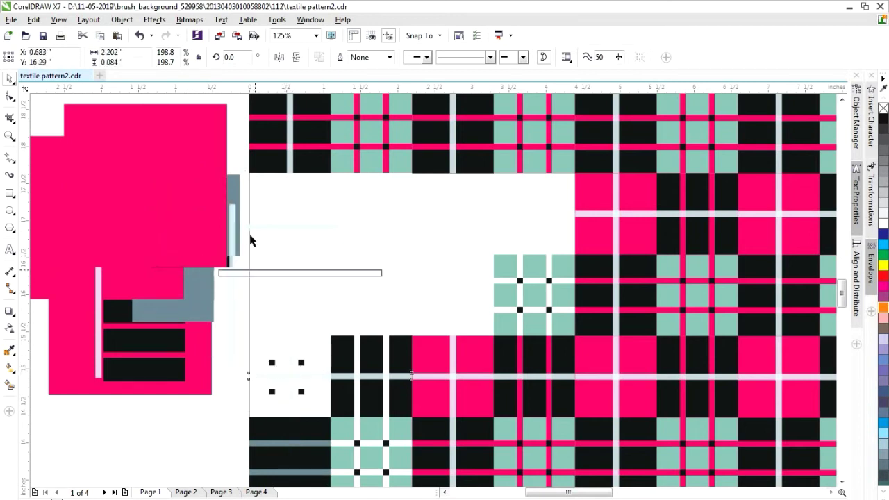
{"action": "left_click", "coordinate": [264, 285]}
Undo the block moves with four Ctrl+Z presses, deselect and zoom out.
{"action": "key", "text": "ctrl+z"}
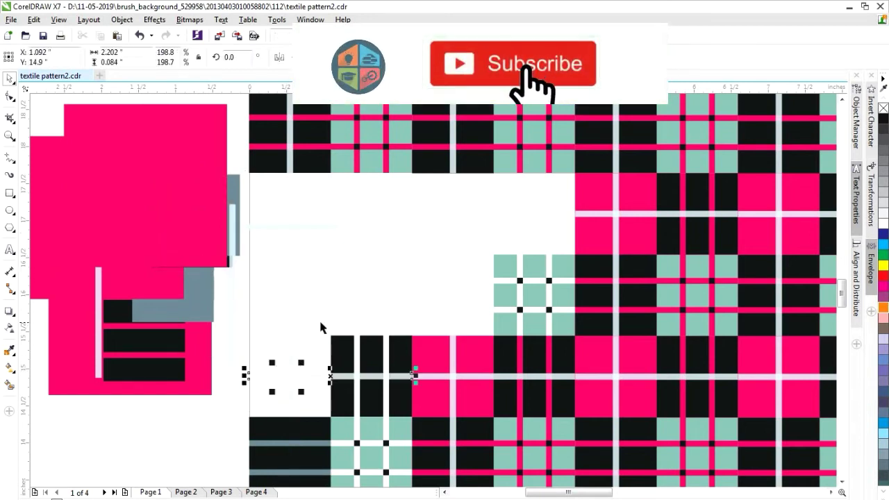
{"action": "key", "text": "ctrl+z"}
{"action": "key", "text": "ctrl+z"}
{"action": "key", "text": "ctrl+z"}
{"action": "key", "text": "ctrl+z"}
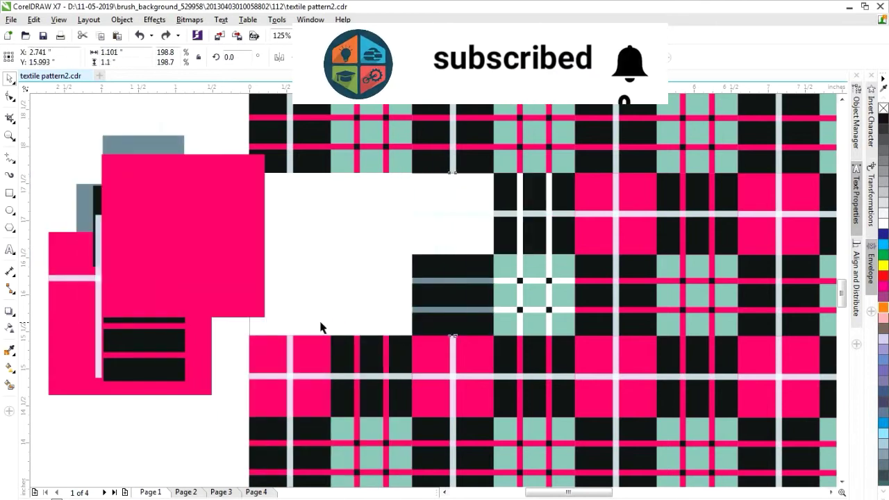
{"action": "key", "text": "ctrl+z"}
{"action": "key", "text": "ctrl+z"}
{"action": "key", "text": "ctrl+z"}
{"action": "key", "text": "ctrl+z"}
{"action": "key", "text": "ctrl+z"}
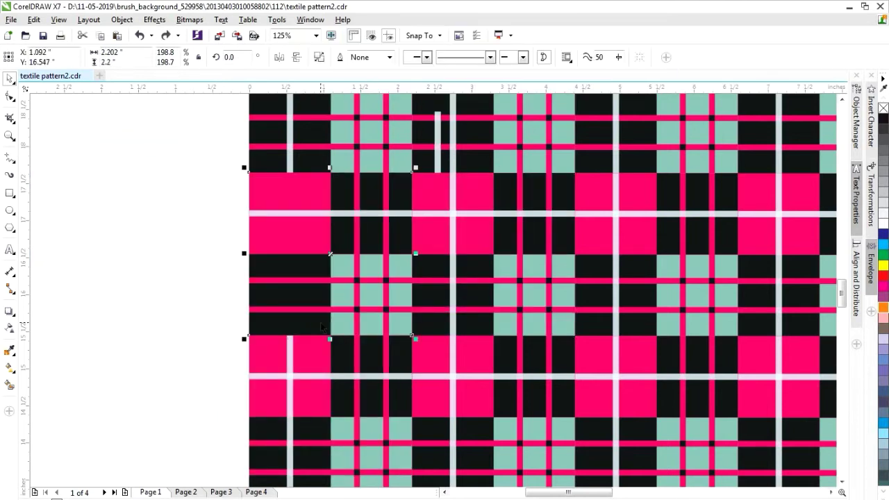
{"action": "key", "text": "ctrl+z"}
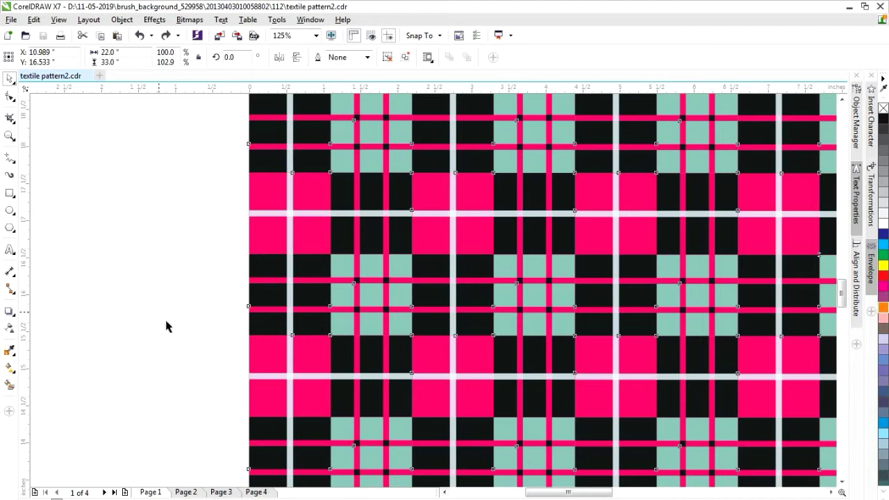
{"action": "left_click", "coordinate": [166, 325]}
{"action": "scroll", "coordinate": [170, 323], "scroll_direction": "down", "scroll_amount": 2}
{"action": "scroll", "coordinate": [170, 324], "scroll_direction": "down", "scroll_amount": 1}
{"action": "scroll", "coordinate": [174, 325], "scroll_direction": "down", "scroll_amount": 1}
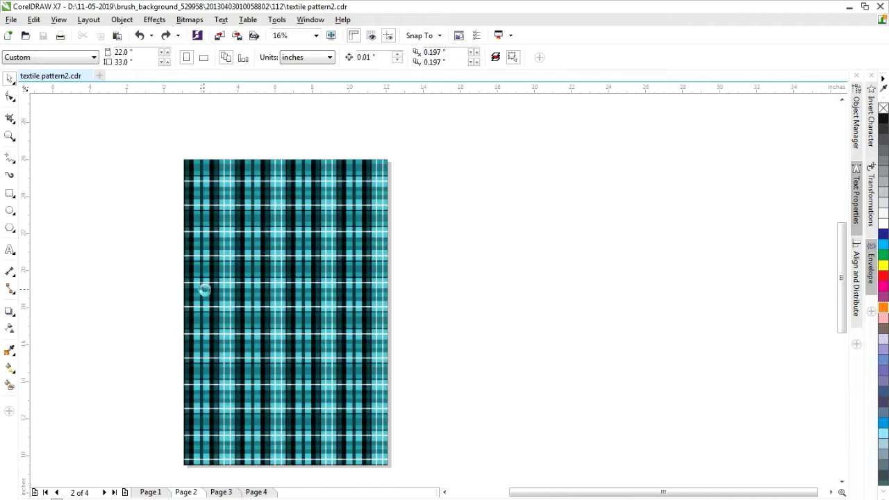
Zoom into the teal plaid's diagonal stripes, pan across, zoom back out and select the pattern.
{"action": "scroll", "coordinate": [207, 291], "scroll_direction": "up", "scroll_amount": 1}
{"action": "scroll", "coordinate": [204, 292], "scroll_direction": "up", "scroll_amount": 1}
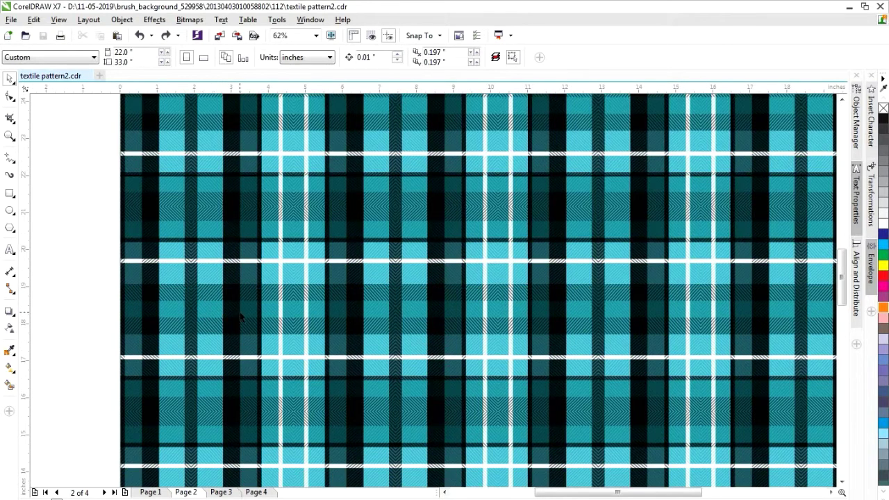
{"action": "scroll", "coordinate": [241, 317], "scroll_direction": "up", "scroll_amount": 1}
{"action": "scroll", "coordinate": [241, 318], "scroll_direction": "up", "scroll_amount": 1}
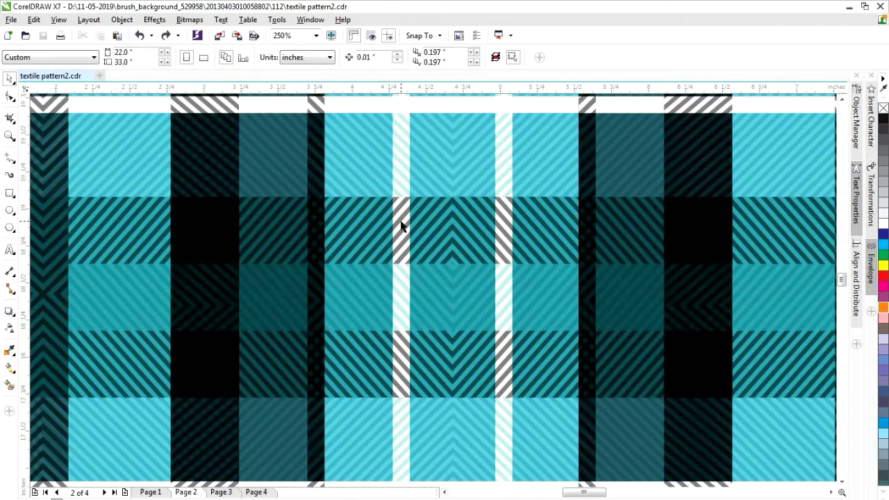
{"action": "left_click_drag", "start_coordinate": [591, 493], "coordinate": [648, 495]}
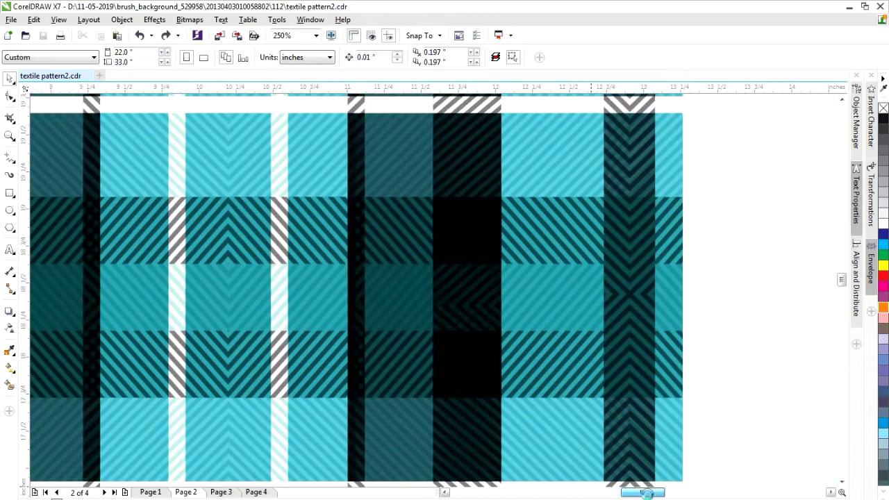
{"action": "scroll", "coordinate": [585, 420], "scroll_direction": "down", "scroll_amount": 1}
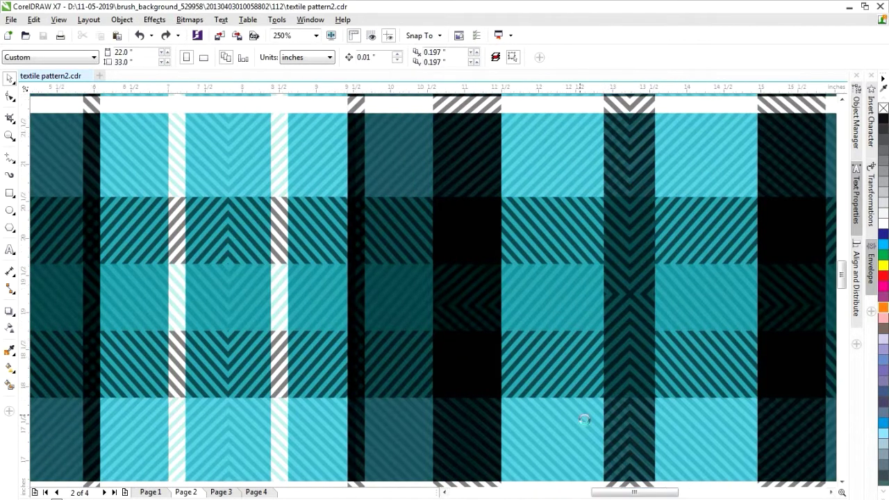
{"action": "scroll", "coordinate": [585, 426], "scroll_direction": "down", "scroll_amount": 1}
{"action": "scroll", "coordinate": [584, 426], "scroll_direction": "down", "scroll_amount": 1}
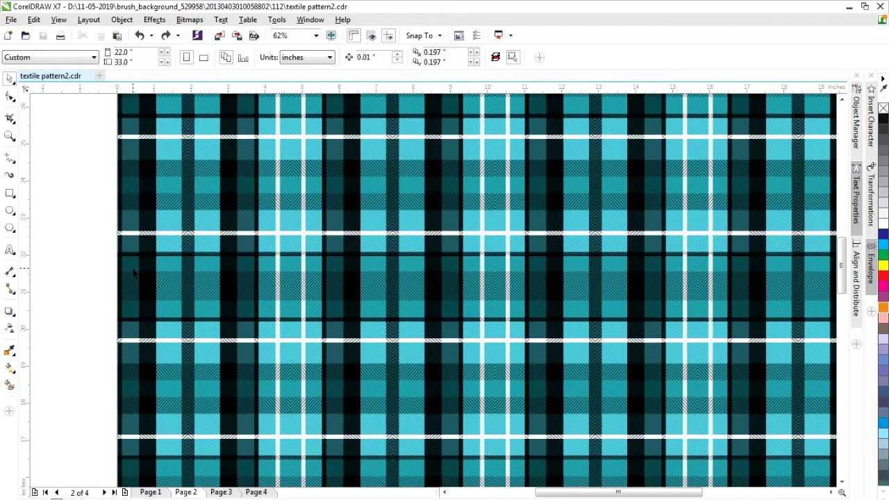
{"action": "left_click", "coordinate": [134, 274]}
Ungroup the teal plaid and briefly try node editing on a dashed stripe.
{"action": "right_click", "coordinate": [131, 270]}
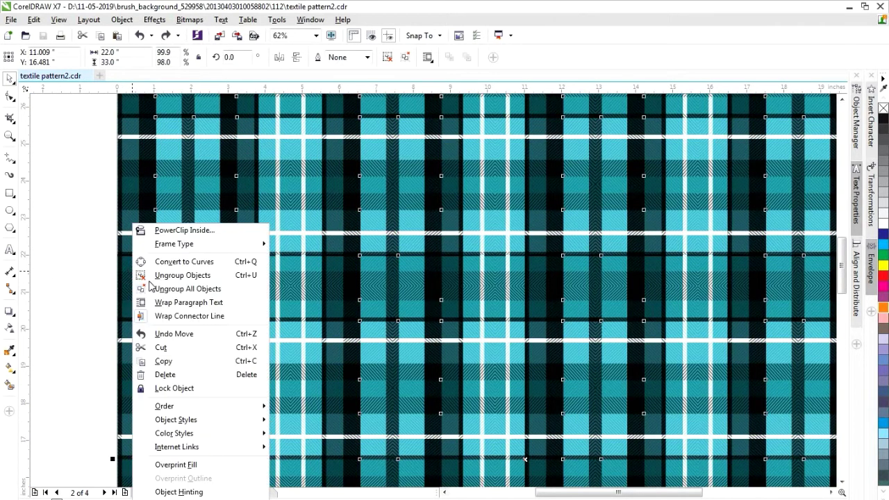
{"action": "left_click", "coordinate": [155, 288]}
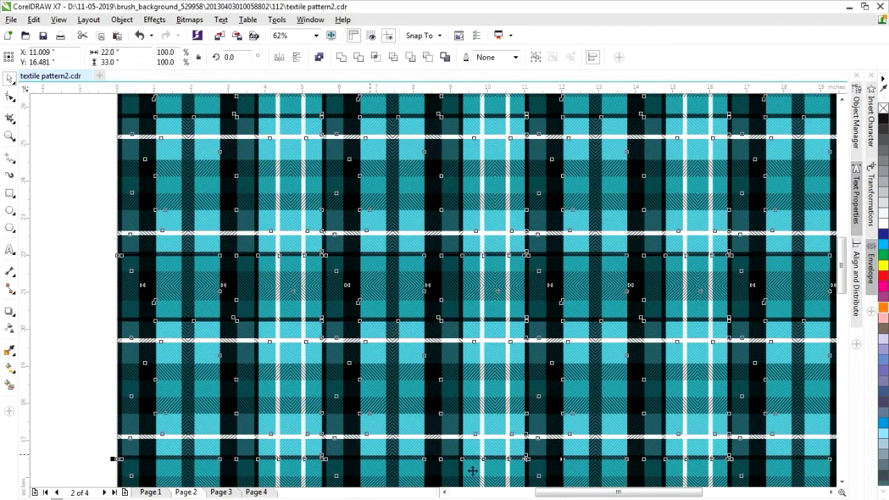
{"action": "mouse_move", "coordinate": [541, 493]}
{"action": "left_mouse_down"}
{"action": "mouse_move", "coordinate": [499, 495]}
{"action": "mouse_move", "coordinate": [521, 491]}
{"action": "left_mouse_up"}
{"action": "left_click", "coordinate": [119, 308]}
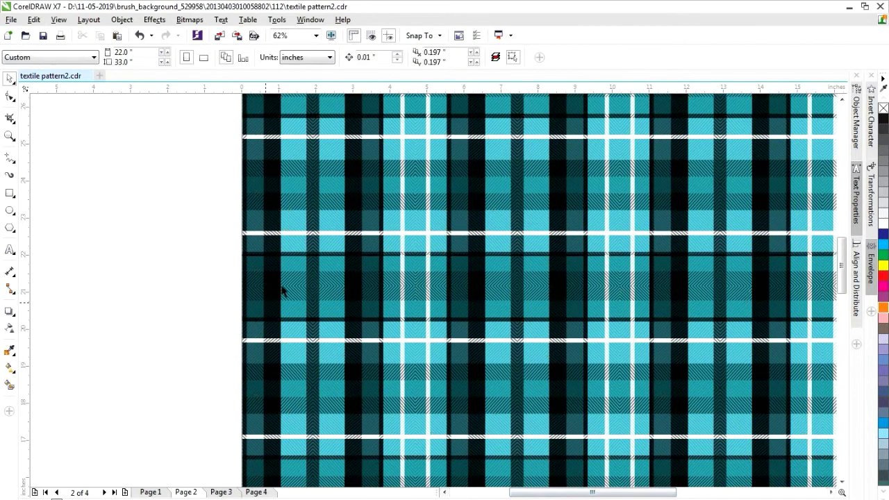
{"action": "left_click", "coordinate": [287, 285]}
{"action": "key", "text": "F10"}
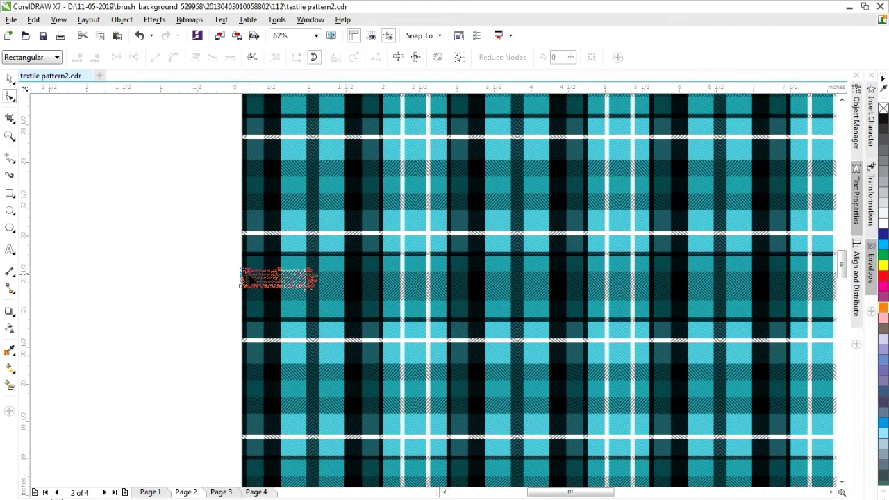
{"action": "scroll", "coordinate": [252, 280], "scroll_direction": "up", "scroll_amount": 2}
{"action": "left_click", "coordinate": [9, 78]}
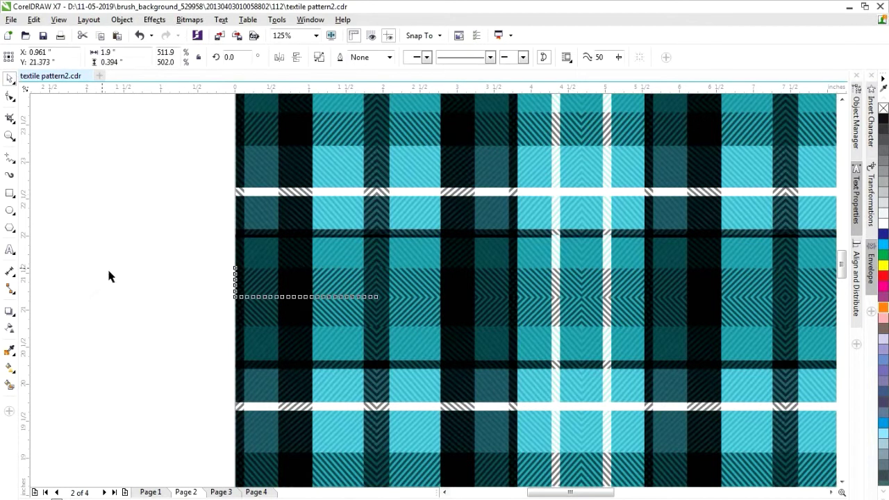
{"action": "left_click", "coordinate": [107, 267]}
Move a black block and the pale hatched stripe group to the left of the plaid.
{"action": "left_click", "coordinate": [296, 287]}
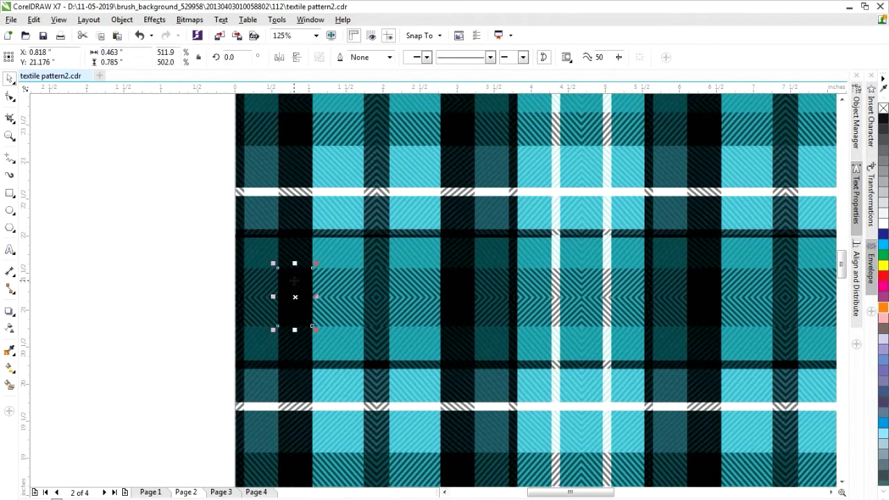
{"action": "left_click_drag", "start_coordinate": [185, 258], "coordinate": [115, 236]}
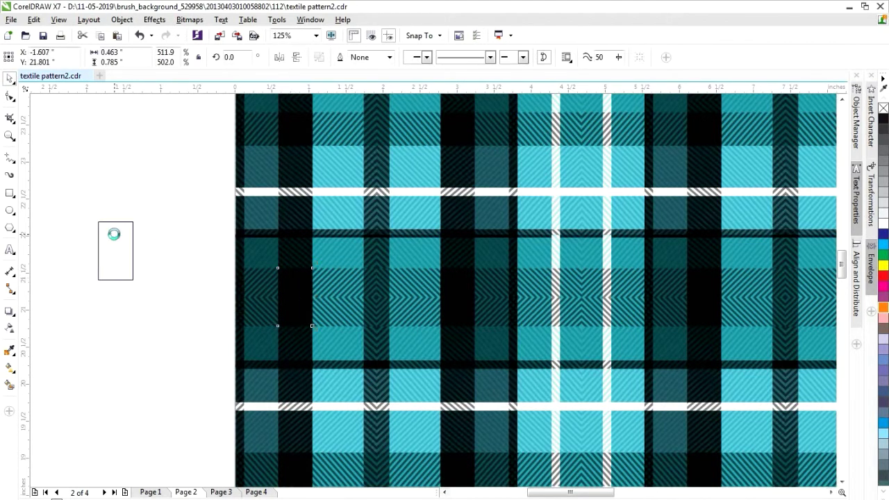
{"action": "left_click", "coordinate": [264, 255]}
{"action": "left_click_drag", "start_coordinate": [262, 251], "coordinate": [67, 120]}
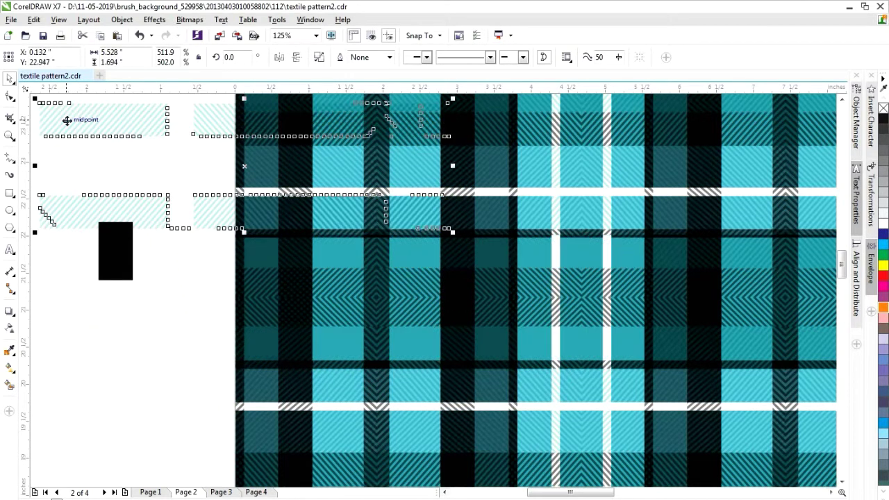
Move a hatched stripe, the large teal rectangle and a dark stripe piece left of the plaid.
{"action": "left_click", "coordinate": [266, 283]}
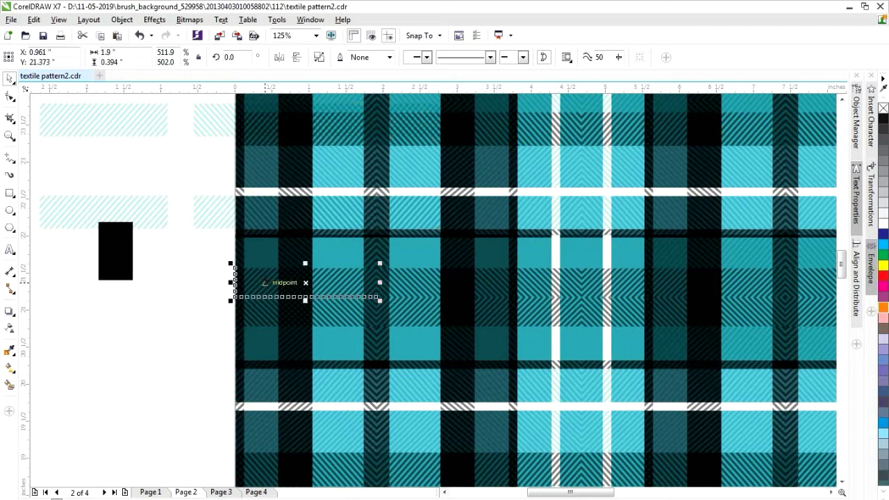
{"action": "left_click_drag", "start_coordinate": [254, 297], "coordinate": [80, 319]}
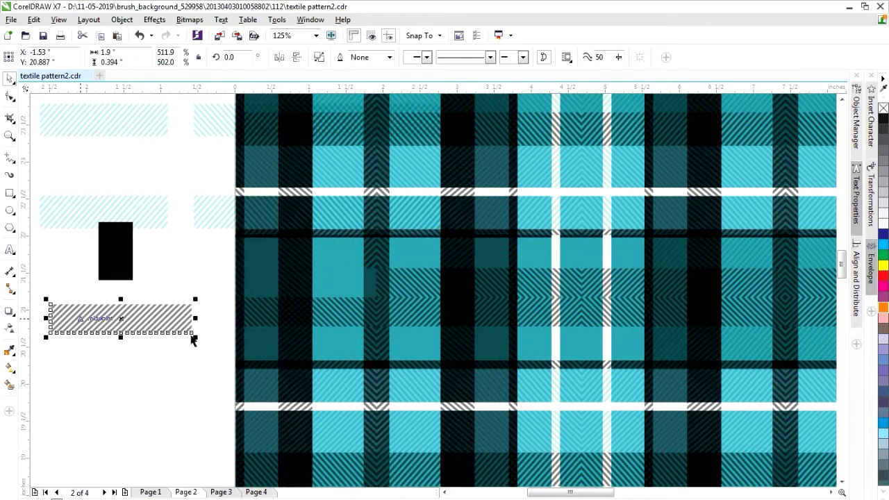
{"action": "left_click", "coordinate": [337, 278]}
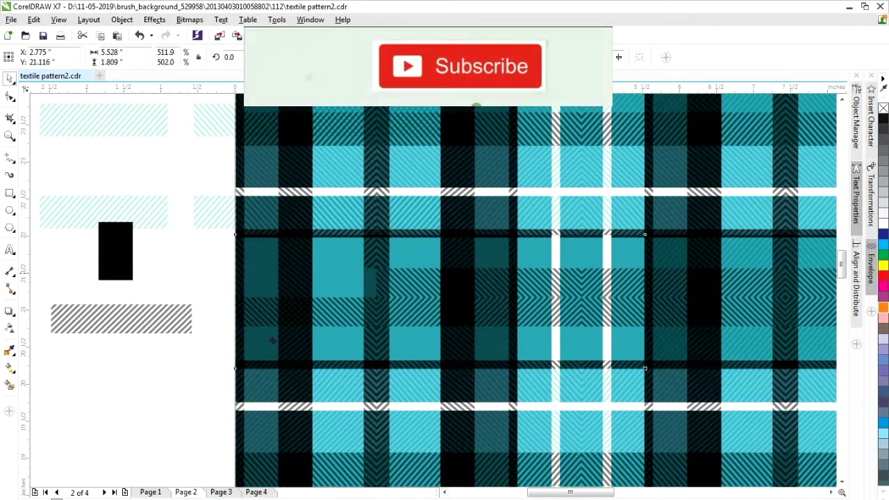
{"action": "left_click_drag", "start_coordinate": [335, 273], "coordinate": [137, 394]}
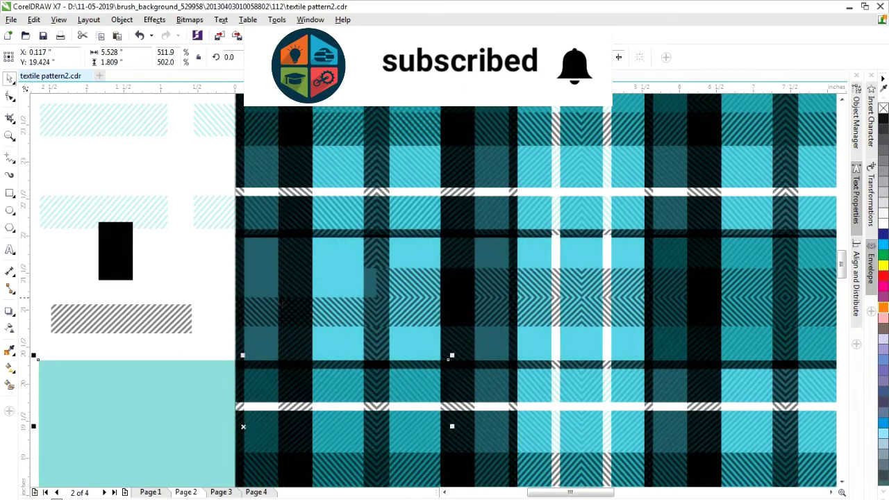
{"action": "left_click_drag", "start_coordinate": [330, 273], "coordinate": [140, 437]}
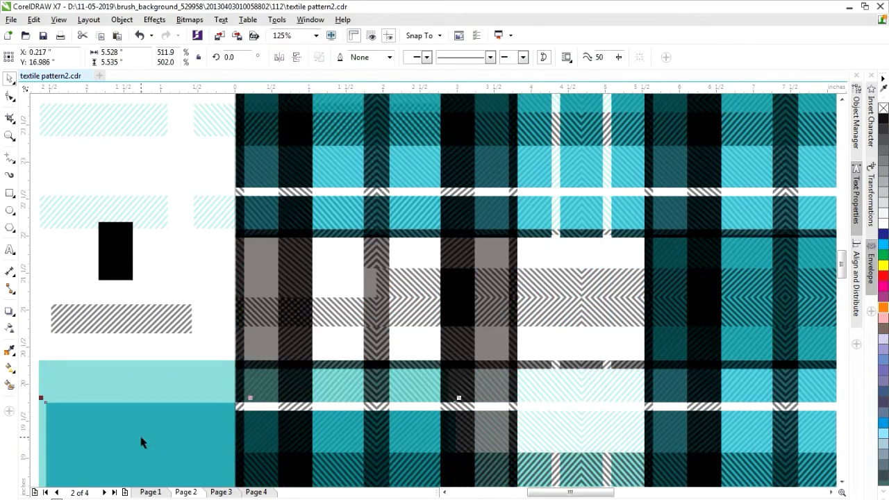
{"action": "left_click", "coordinate": [338, 260]}
{"action": "left_click", "coordinate": [312, 270]}
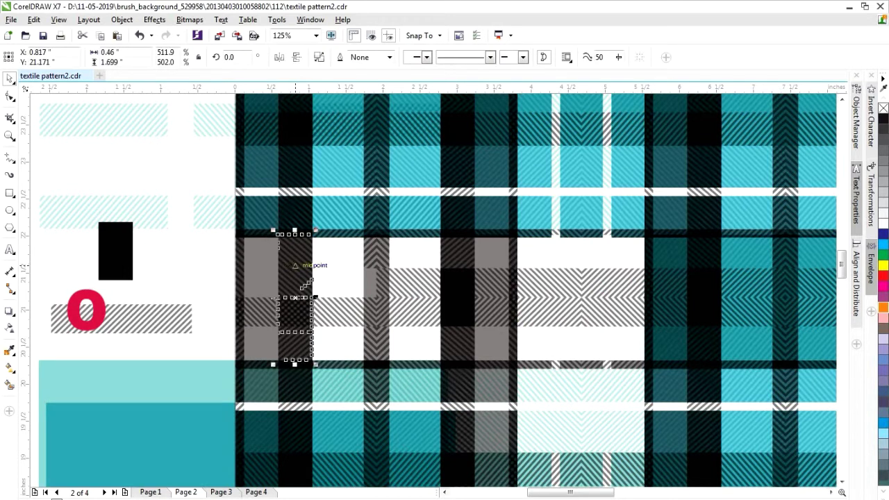
{"action": "mouse_move", "coordinate": [312, 271]}
{"action": "left_mouse_down"}
{"action": "mouse_move", "coordinate": [99, 194]}
{"action": "mouse_move", "coordinate": [60, 160]}
{"action": "left_mouse_up"}
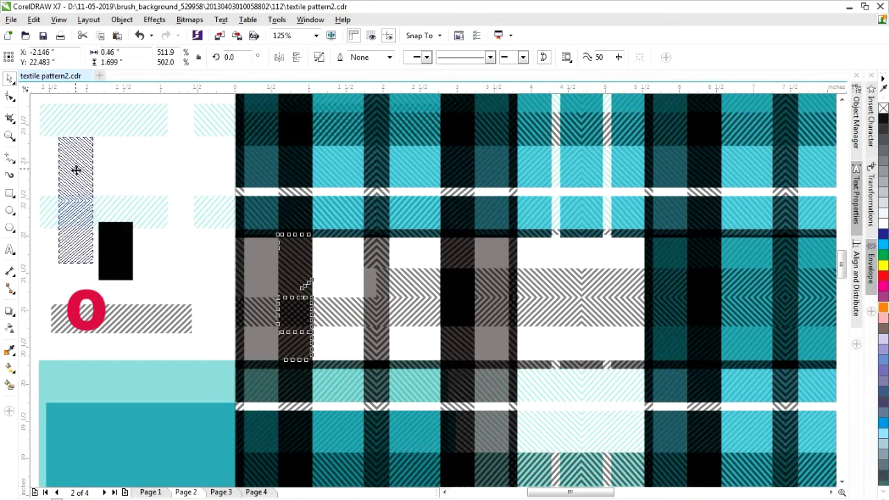
Pull the dark column, two grey columns and three hatched bands out to the left.
{"action": "left_click", "coordinate": [293, 267]}
{"action": "left_click_drag", "start_coordinate": [293, 267], "coordinate": [153, 152]}
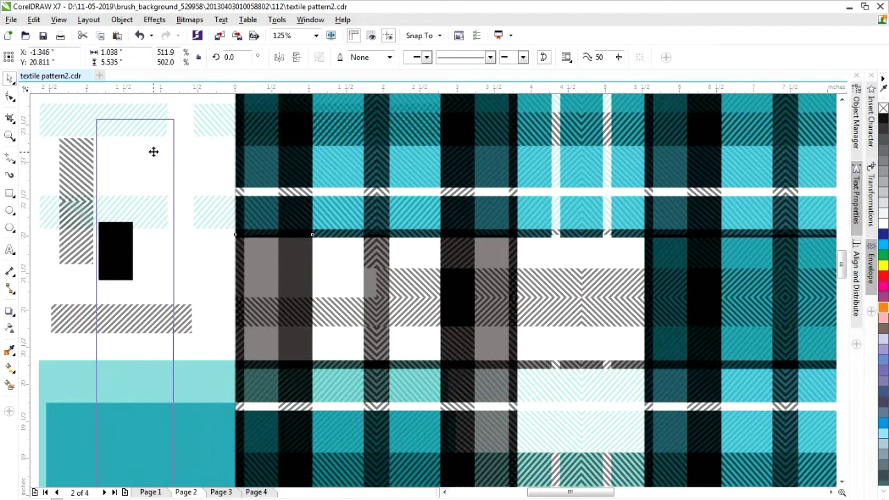
{"action": "left_click", "coordinate": [295, 271]}
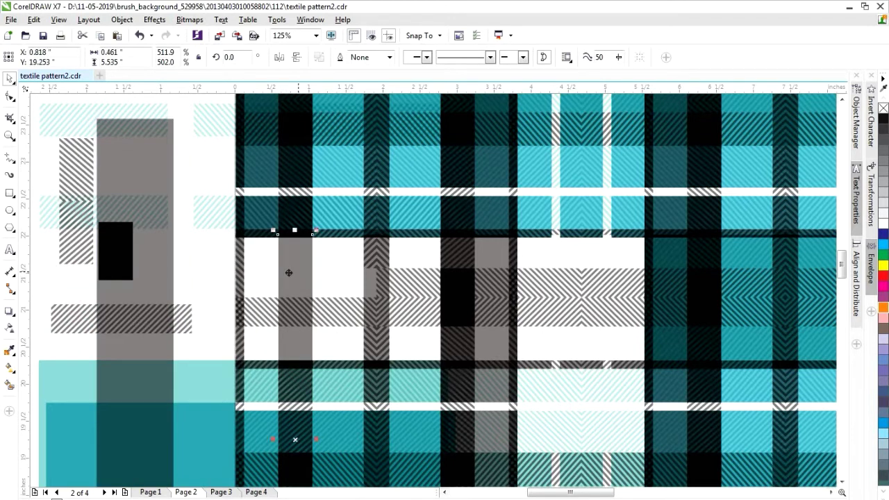
{"action": "left_click_drag", "start_coordinate": [295, 271], "coordinate": [66, 207]}
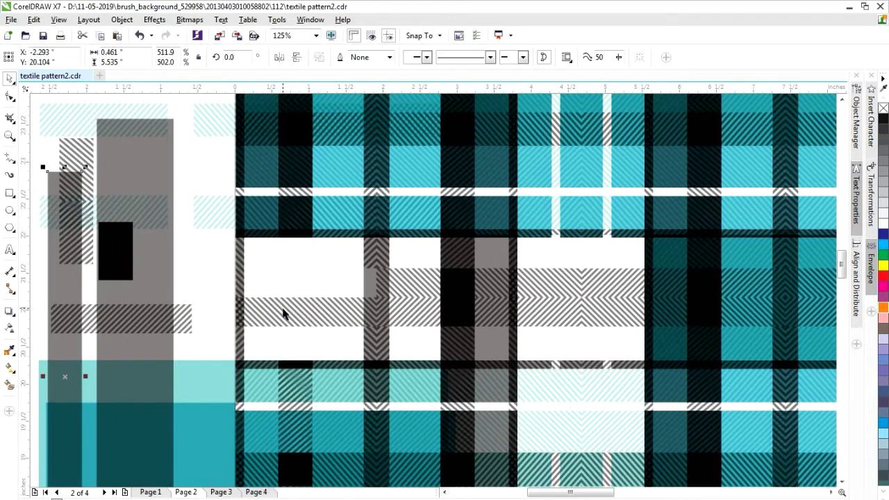
{"action": "left_click", "coordinate": [284, 312]}
{"action": "mouse_move", "coordinate": [299, 318]}
{"action": "left_mouse_down"}
{"action": "mouse_move", "coordinate": [175, 232]}
{"action": "mouse_move", "coordinate": [142, 185]}
{"action": "left_mouse_up"}
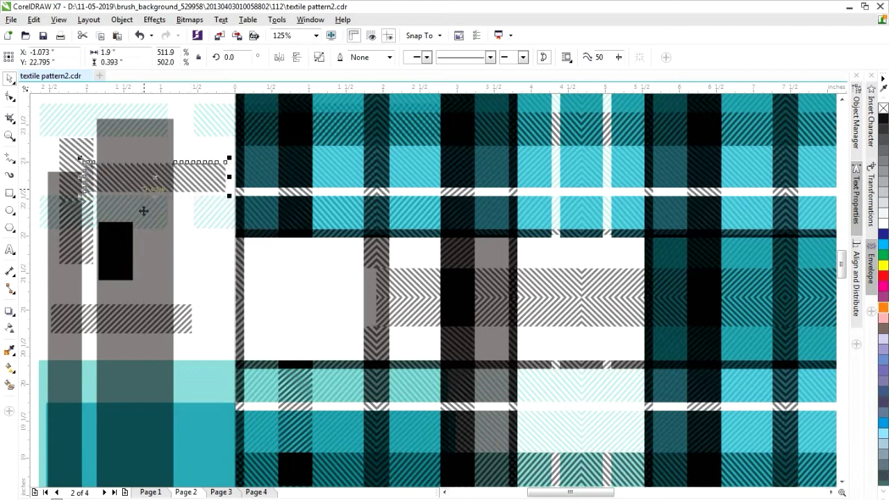
{"action": "left_click", "coordinate": [372, 305]}
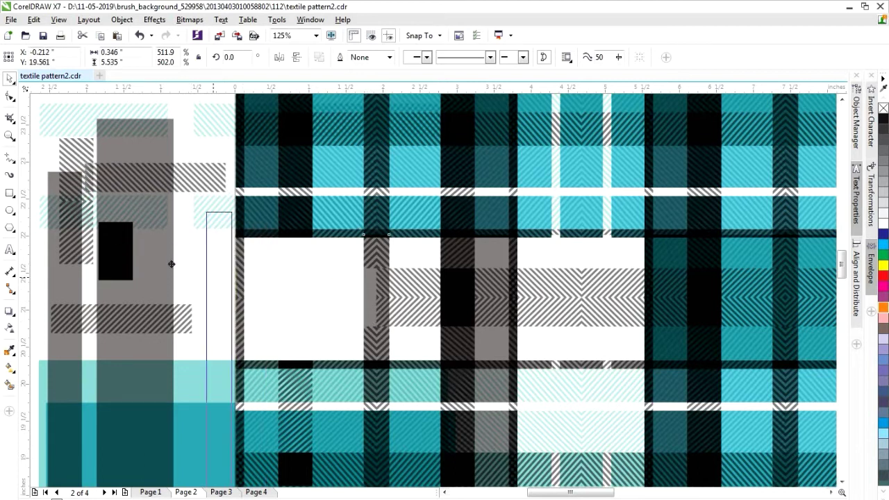
{"action": "left_click_drag", "start_coordinate": [369, 298], "coordinate": [167, 258]}
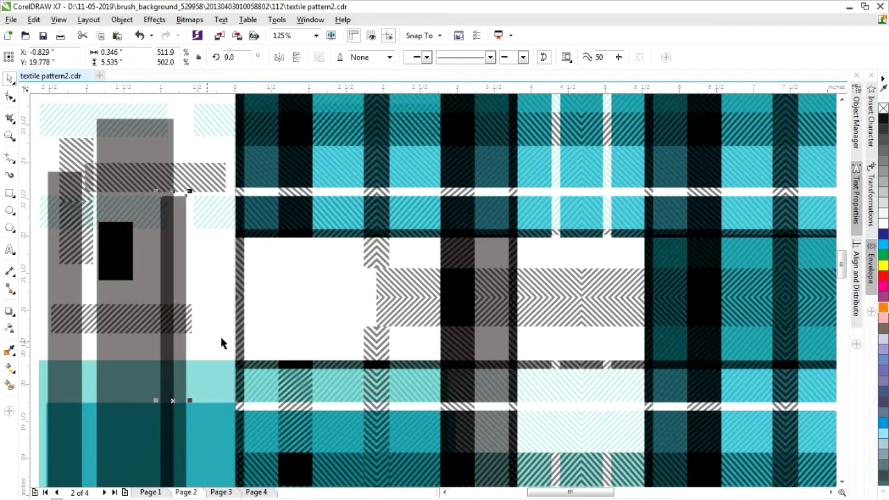
{"action": "left_click", "coordinate": [407, 304]}
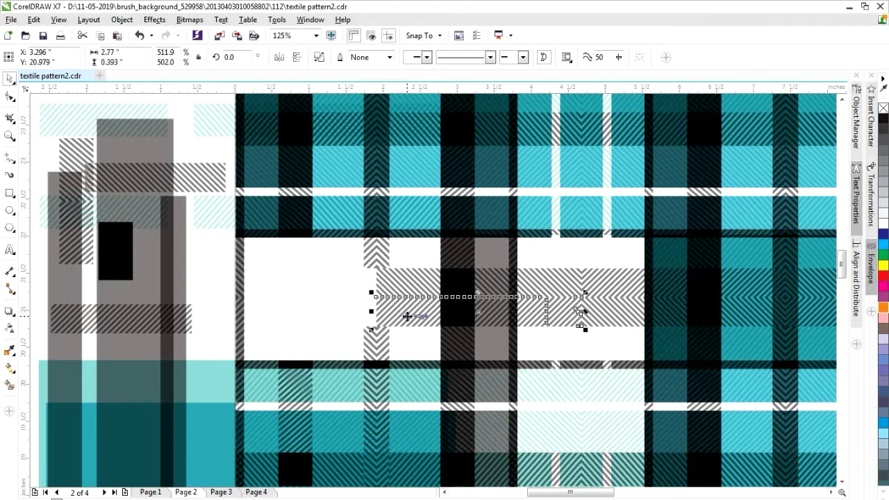
{"action": "left_click_drag", "start_coordinate": [408, 316], "coordinate": [175, 278]}
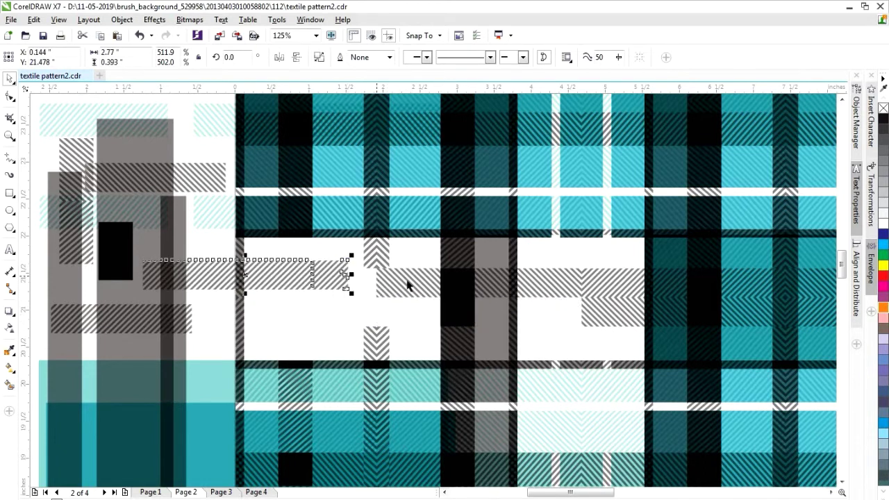
{"action": "left_click_drag", "start_coordinate": [407, 288], "coordinate": [112, 312]}
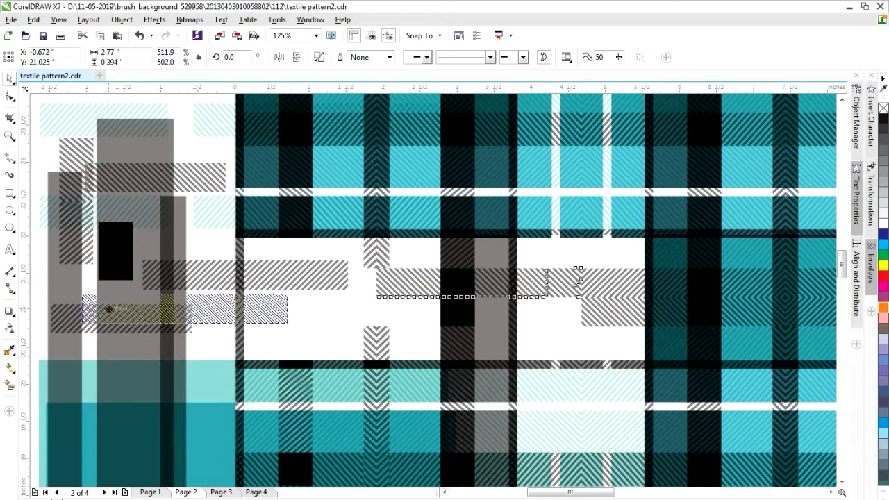
Move the small black block and a grey vertical band left within the teal plaid.
{"action": "left_click", "coordinate": [377, 254]}
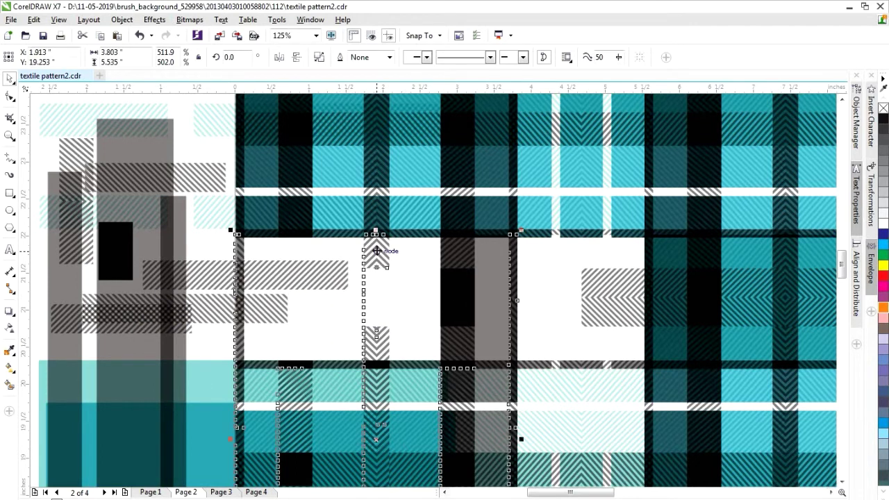
{"action": "left_click", "coordinate": [407, 294]}
{"action": "left_click", "coordinate": [377, 255]}
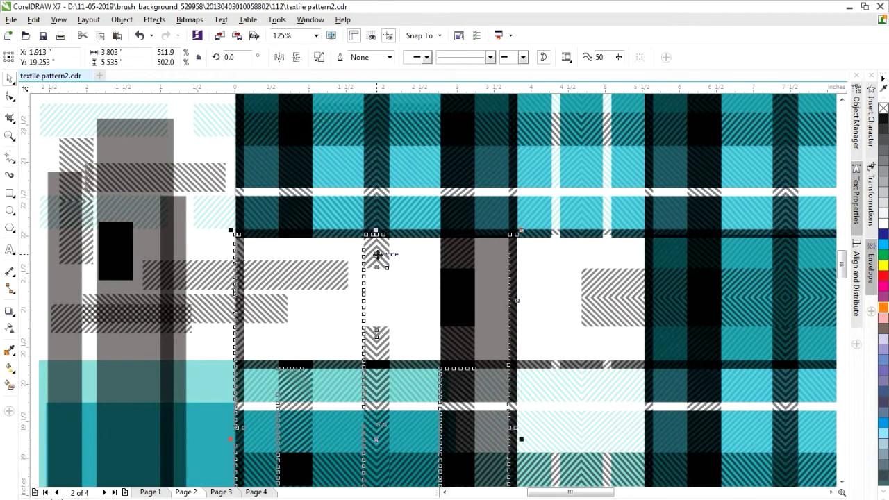
{"action": "left_click", "coordinate": [457, 298]}
{"action": "left_click_drag", "start_coordinate": [457, 299], "coordinate": [324, 276]}
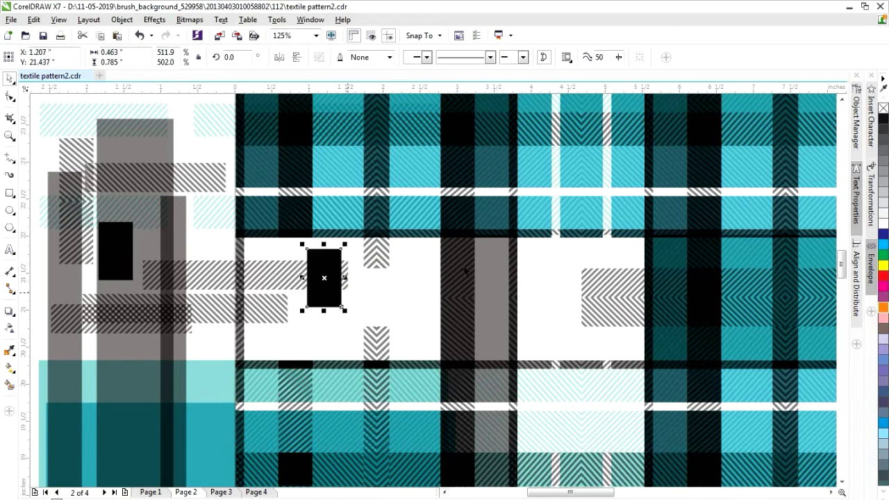
{"action": "left_click", "coordinate": [455, 290]}
{"action": "mouse_move", "coordinate": [455, 290]}
{"action": "left_mouse_down"}
{"action": "mouse_move", "coordinate": [303, 299]}
{"action": "mouse_move", "coordinate": [327, 290]}
{"action": "left_mouse_up"}
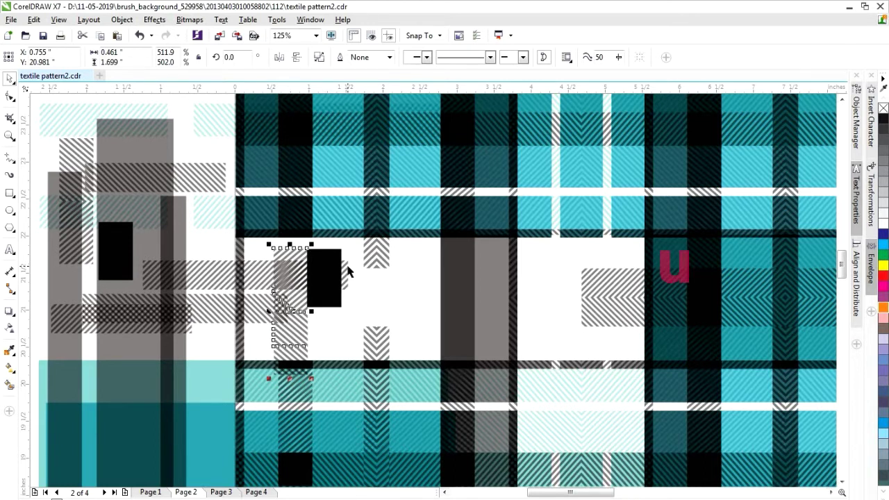
Shift the vertical stripe group, dark rectangle and wide grey rectangle further left.
{"action": "left_click_drag", "start_coordinate": [379, 339], "coordinate": [300, 310]}
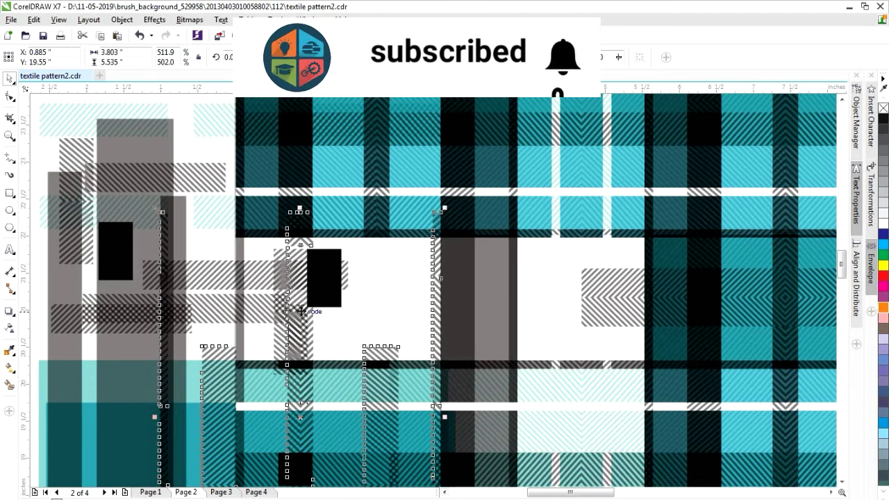
{"action": "left_click", "coordinate": [465, 303]}
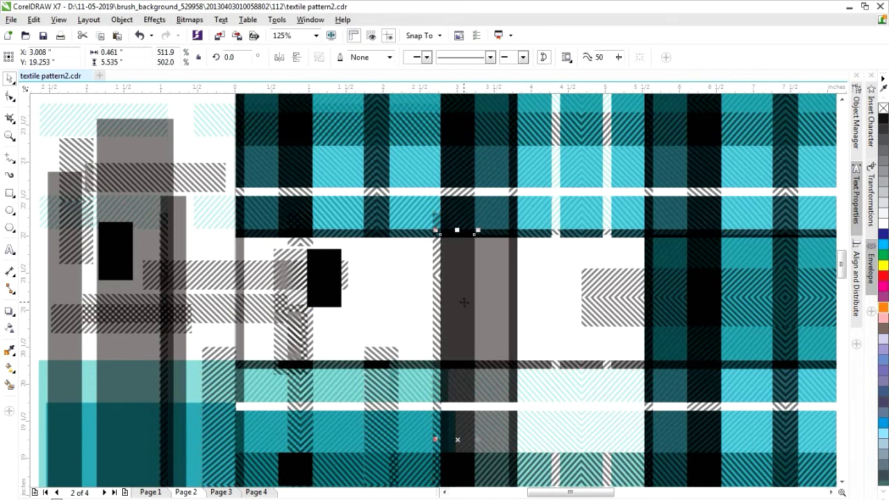
{"action": "left_click_drag", "start_coordinate": [457, 304], "coordinate": [396, 287]}
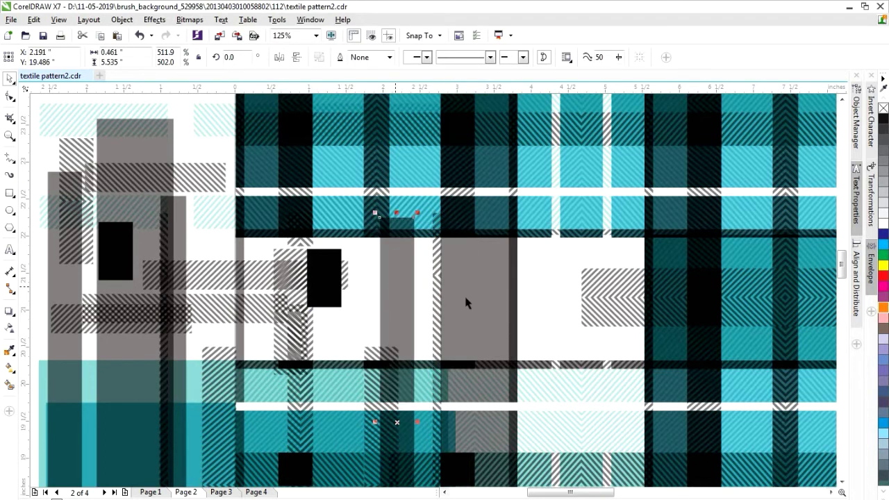
{"action": "left_click_drag", "start_coordinate": [467, 304], "coordinate": [337, 299]}
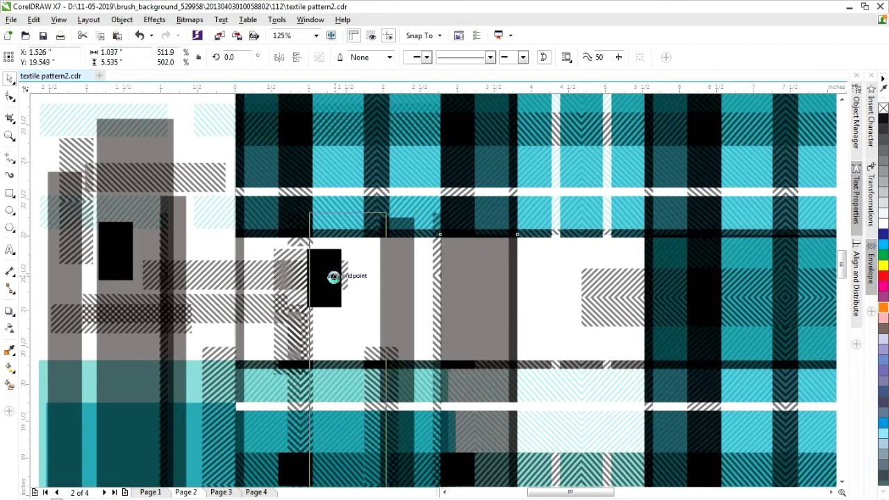
{"action": "left_click", "coordinate": [458, 291]}
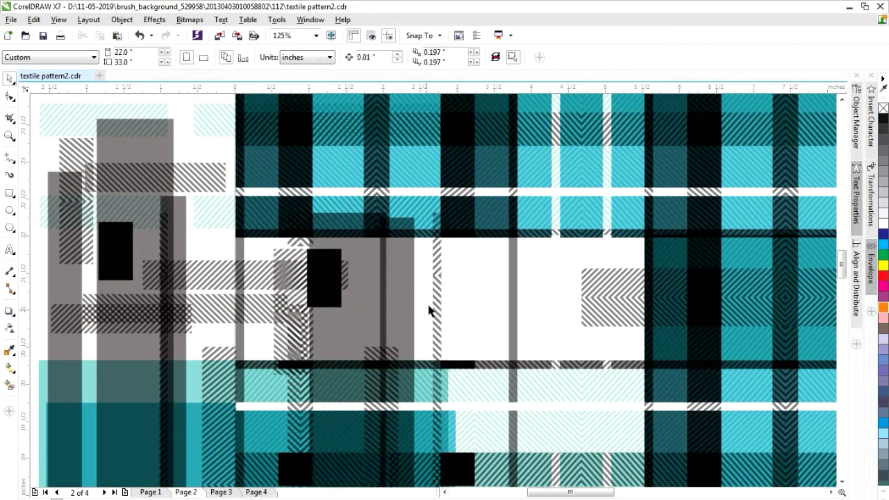
Move the thin grey bar, wide stripe group and hatched square left into the white area.
{"action": "left_click", "coordinate": [512, 296]}
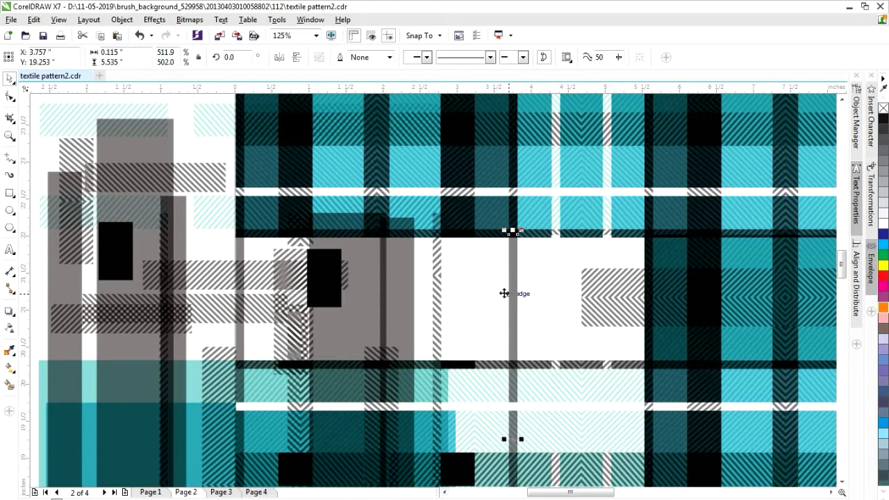
{"action": "left_click_drag", "start_coordinate": [505, 293], "coordinate": [299, 243]}
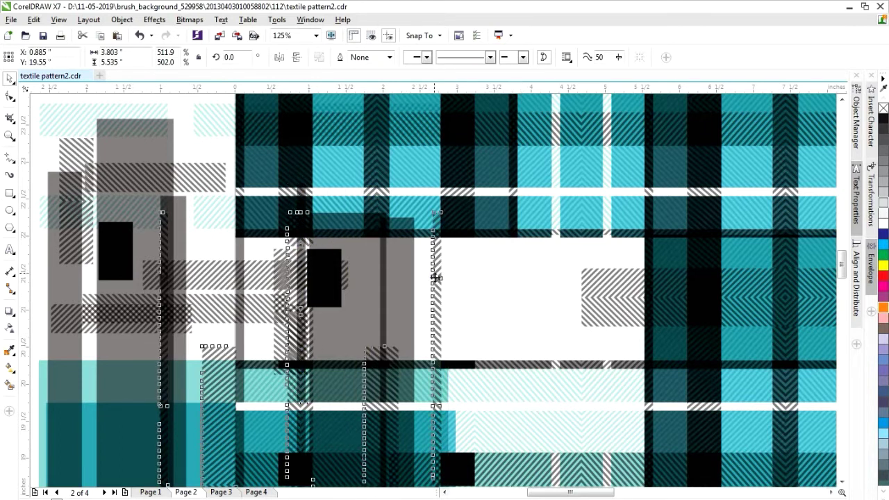
{"action": "left_click_drag", "start_coordinate": [438, 278], "coordinate": [223, 273]}
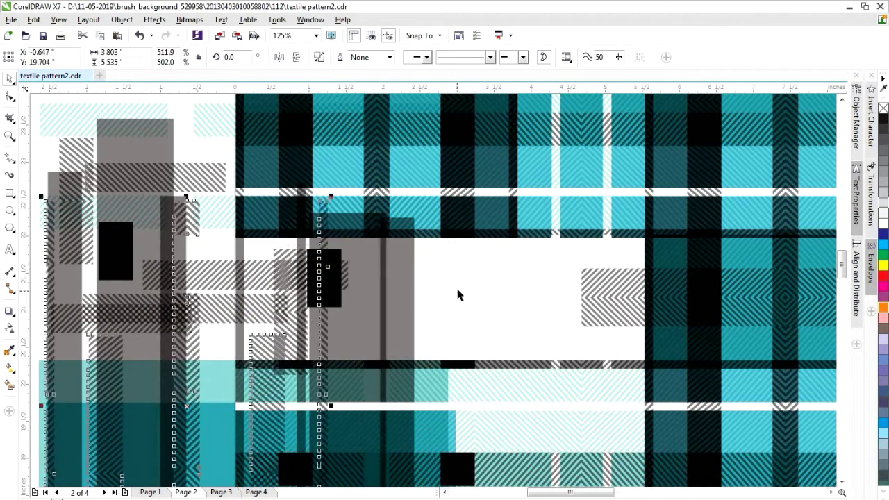
{"action": "left_click_drag", "start_coordinate": [611, 313], "coordinate": [608, 304]}
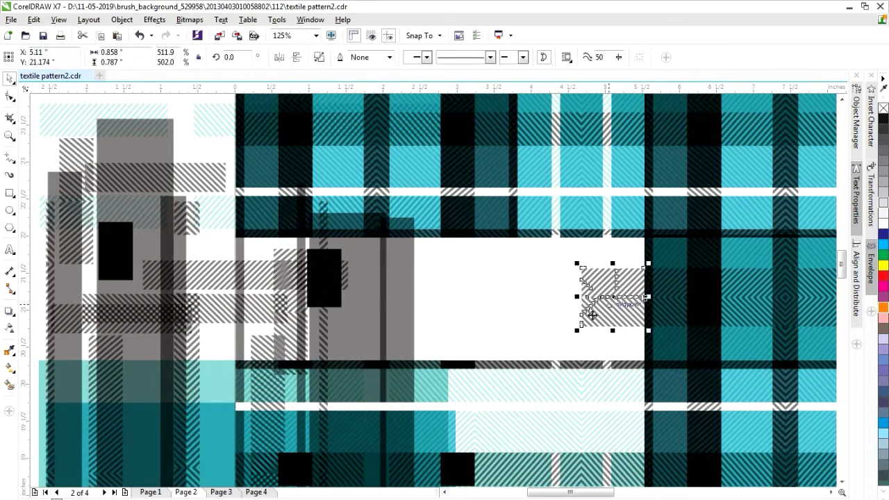
{"action": "left_click", "coordinate": [518, 298]}
{"action": "mouse_move", "coordinate": [599, 312]}
{"action": "left_mouse_down"}
{"action": "mouse_move", "coordinate": [606, 310]}
{"action": "mouse_move", "coordinate": [453, 305]}
{"action": "left_mouse_up"}
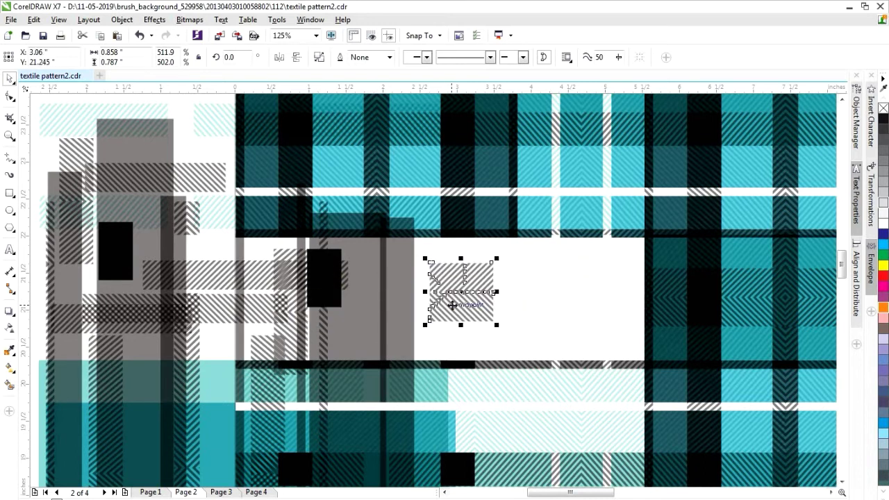
{"action": "left_click", "coordinate": [553, 305]}
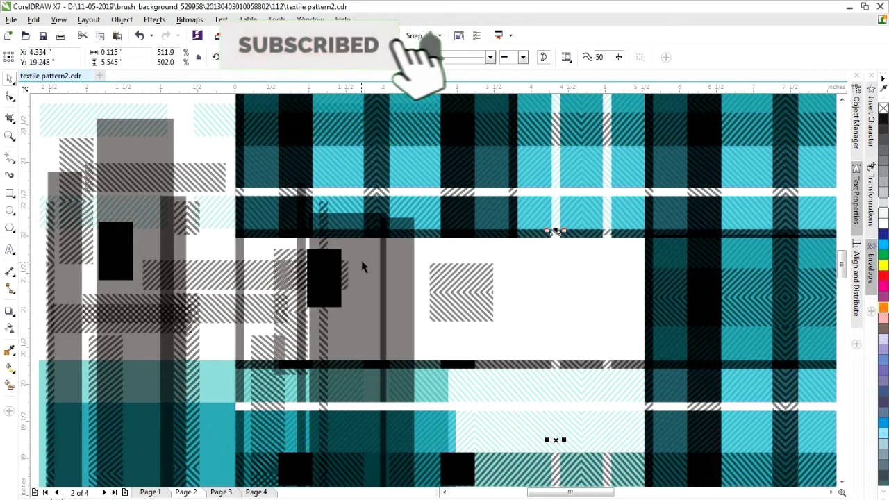
Undo the trial strip moves and recolourings with Ctrl+Z until the teal plaid is whole.
{"action": "key", "text": "ctrl+z"}
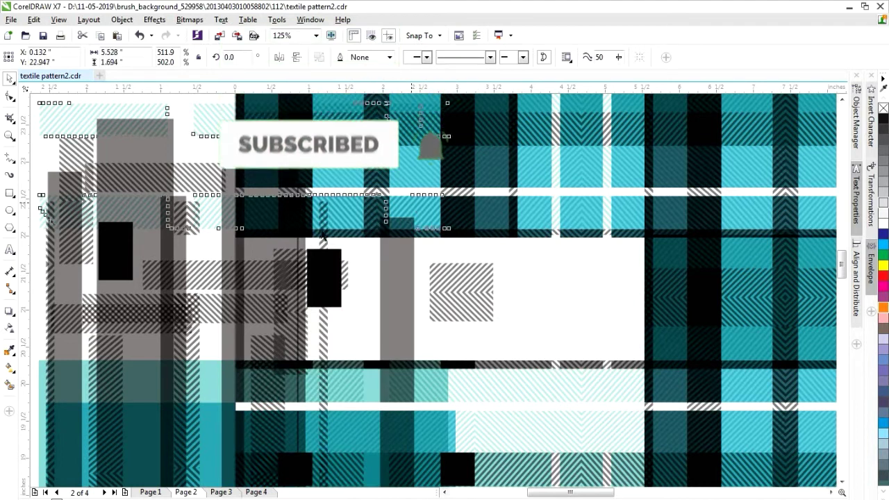
{"action": "key", "text": "ctrl+z"}
{"action": "left_click_drag", "start_coordinate": [490, 207], "coordinate": [581, 303]}
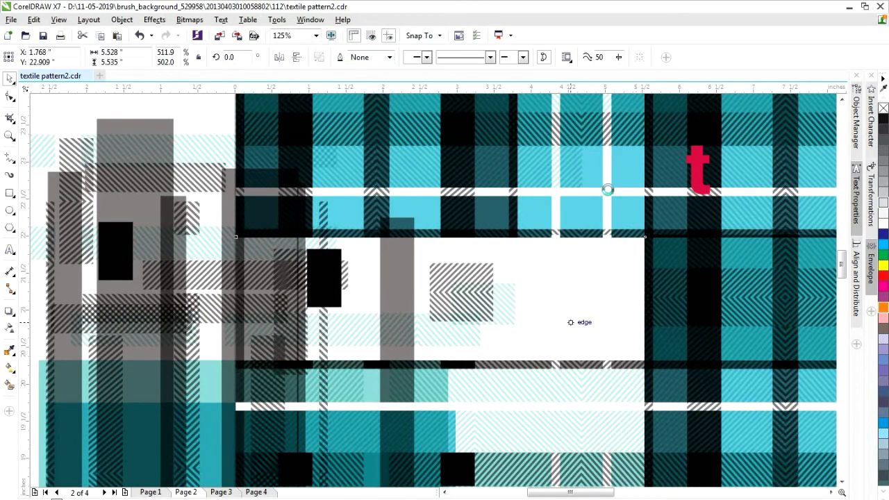
{"action": "key", "text": "ctrl+z"}
{"action": "key", "text": "ctrl+z"}
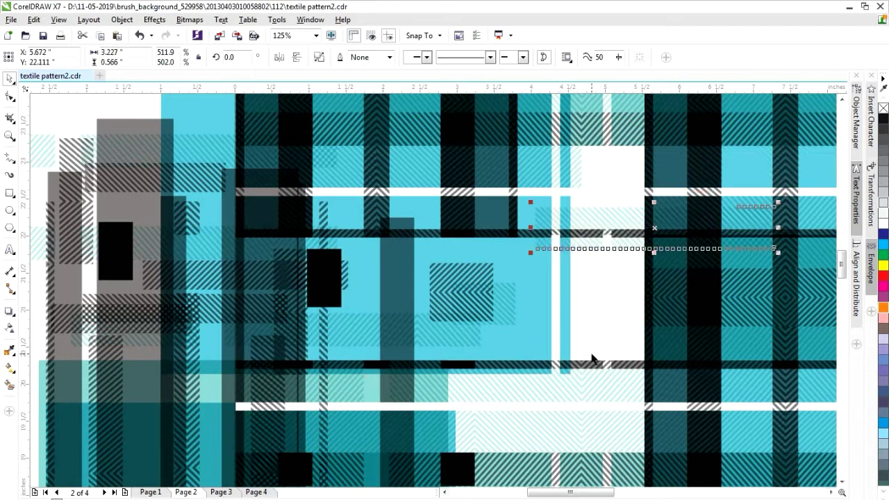
{"action": "key", "text": "ctrl+z"}
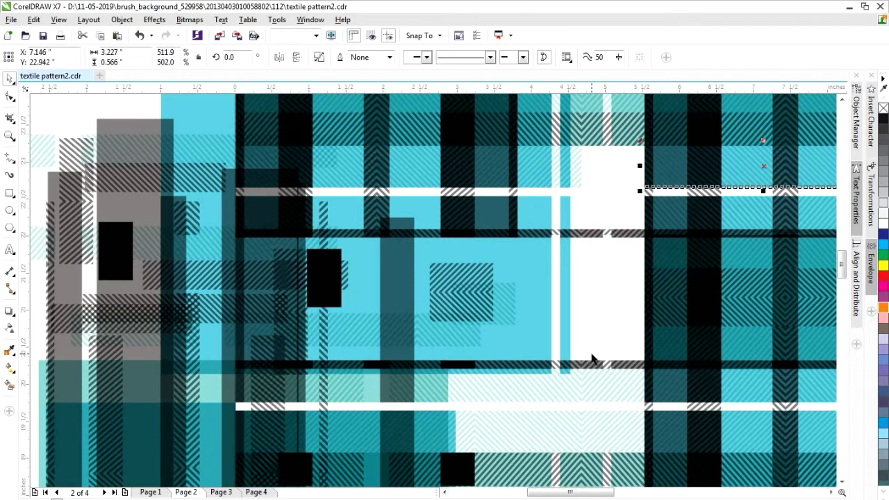
{"action": "key", "text": "ctrl+z"}
{"action": "key", "text": "ctrl+z"}
{"action": "key", "text": "ctrl+z"}
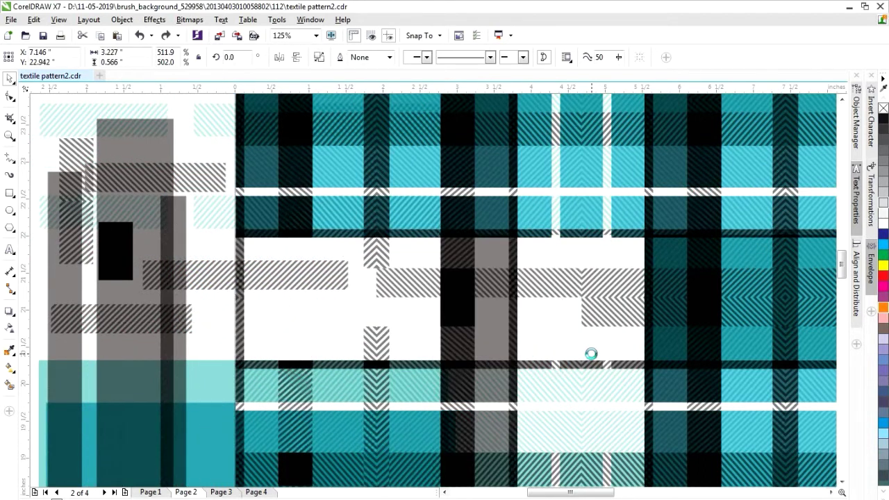
{"action": "key", "text": "ctrl+z"}
{"action": "key", "text": "ctrl+z"}
{"action": "key", "text": "ctrl+z"}
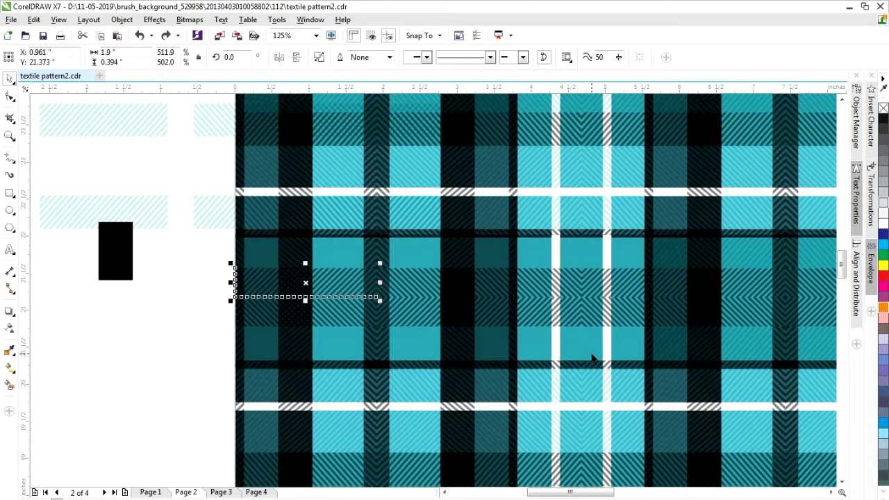
{"action": "key", "text": "ctrl+z"}
{"action": "key", "text": "ctrl+z"}
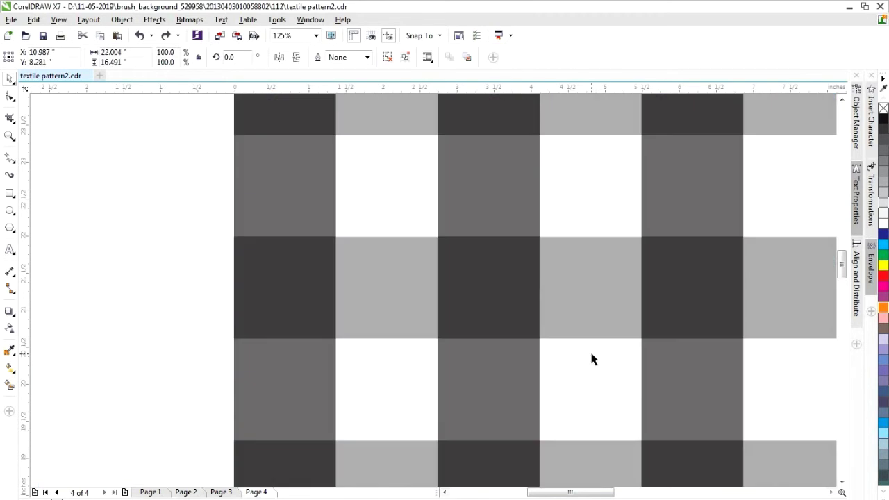
Try an orange fill on the Page 2 teal plaid, then undo it.
{"action": "left_click", "coordinate": [186, 492]}
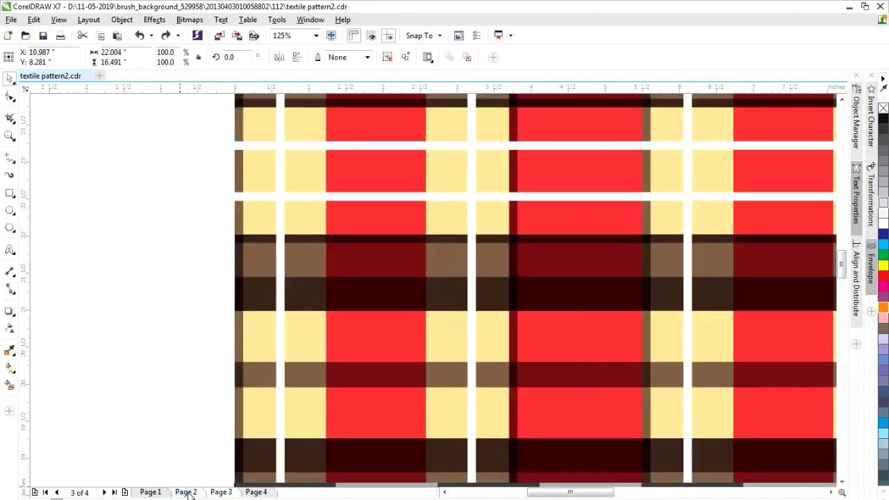
{"action": "left_click", "coordinate": [186, 492]}
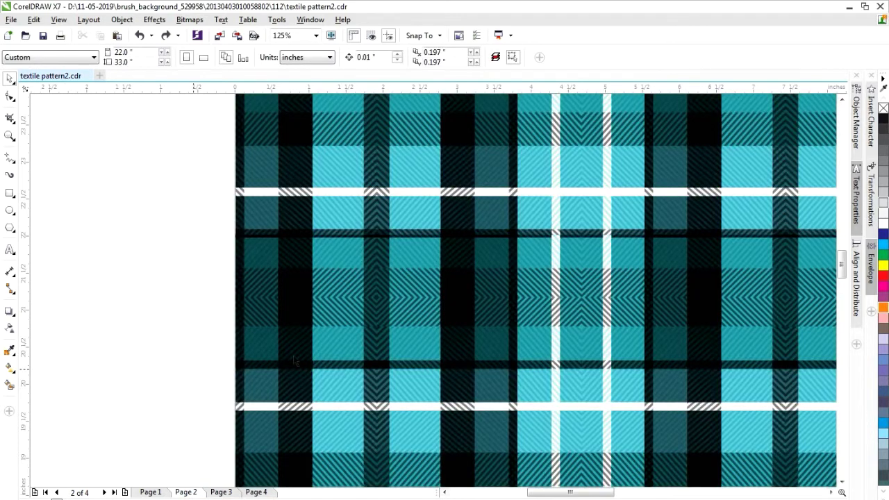
{"action": "left_click", "coordinate": [334, 378]}
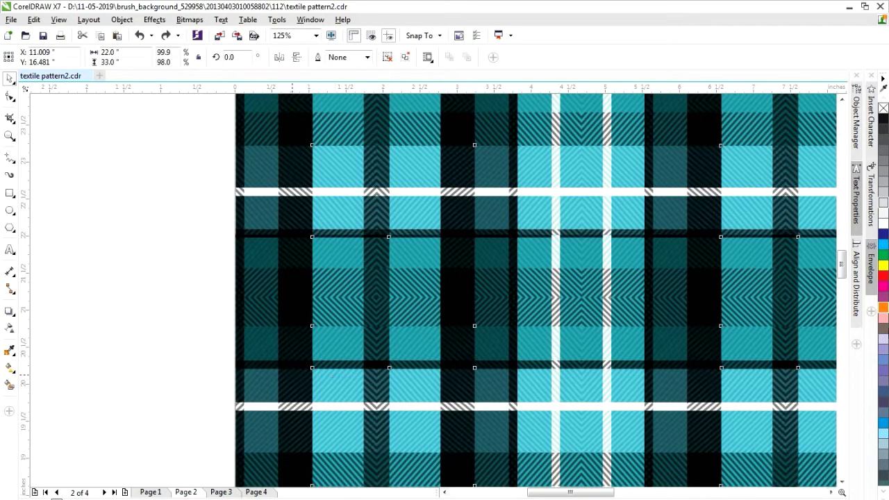
{"action": "left_click", "coordinate": [883, 308]}
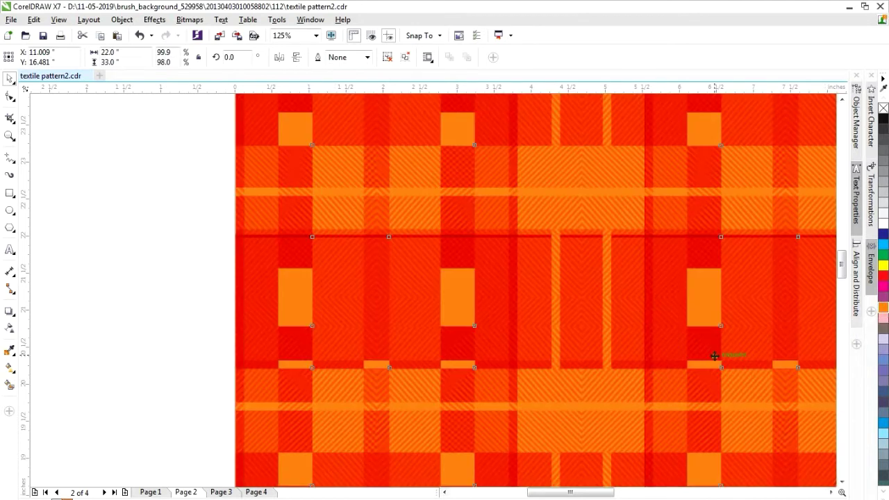
{"action": "key", "text": "ctrl+z"}
{"action": "left_click", "coordinate": [182, 315]}
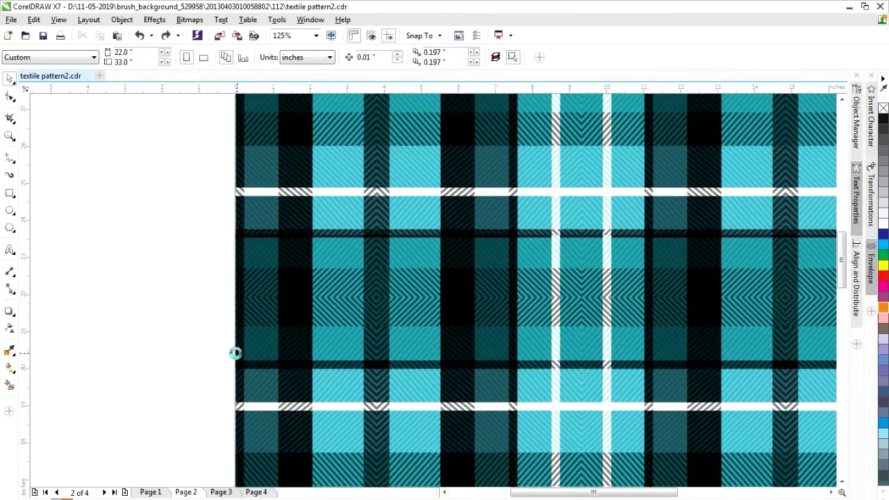
Show the Page 3 red and yellow plaid and scroll around it.
{"action": "scroll", "coordinate": [236, 355], "scroll_direction": "down", "scroll_amount": 2}
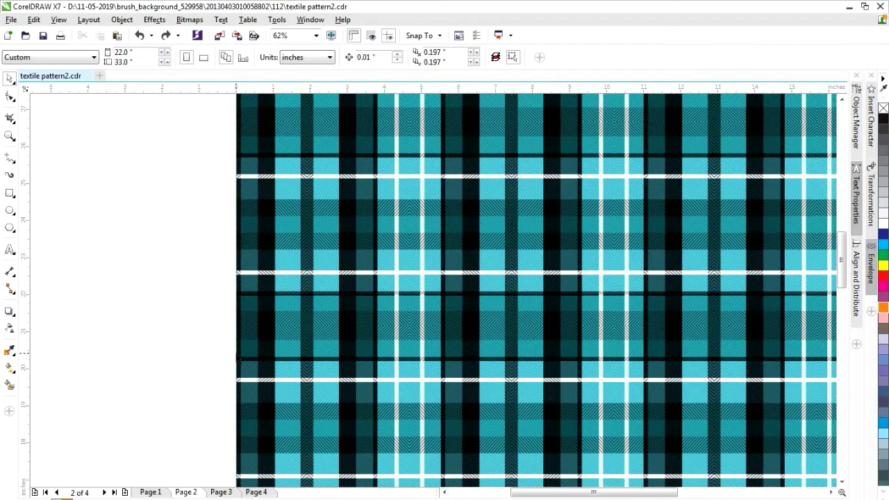
{"action": "left_click", "coordinate": [215, 493]}
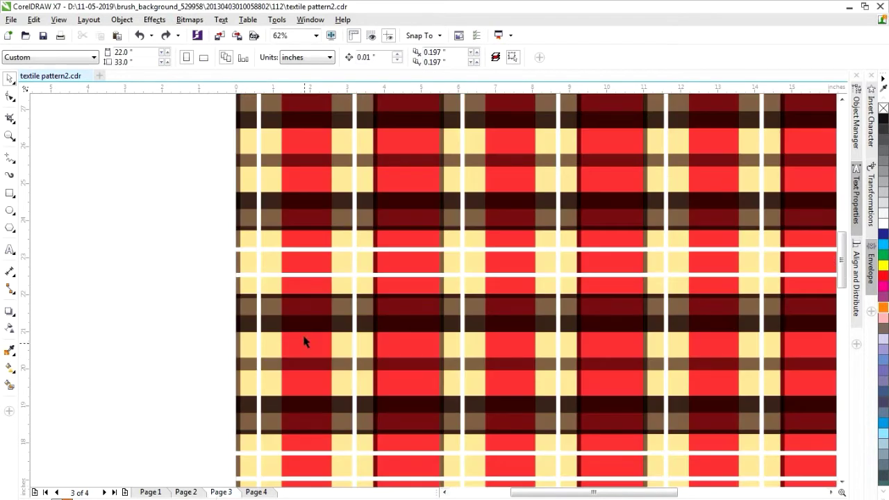
{"action": "scroll", "coordinate": [303, 342], "scroll_direction": "down", "scroll_amount": 1}
{"action": "scroll", "coordinate": [306, 341], "scroll_direction": "down", "scroll_amount": 3}
{"action": "scroll", "coordinate": [364, 396], "scroll_direction": "up", "scroll_amount": 2}
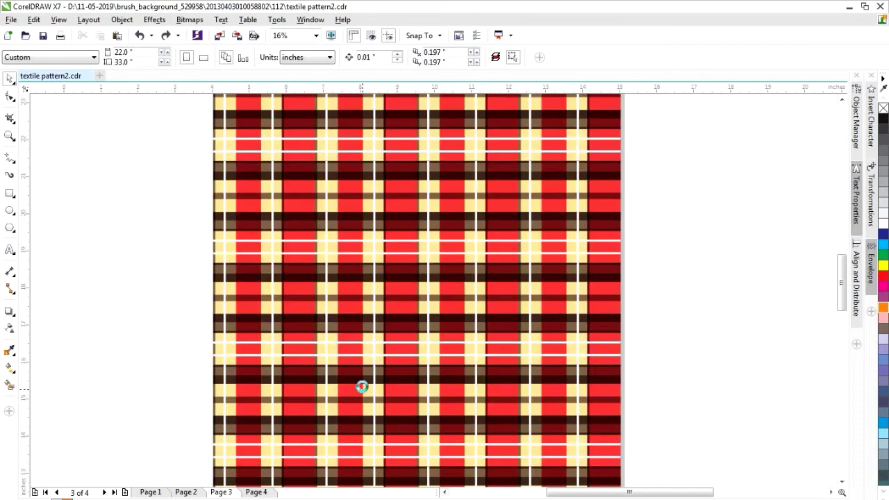
{"action": "scroll", "coordinate": [362, 393], "scroll_direction": "up", "scroll_amount": 2}
{"action": "scroll", "coordinate": [344, 276], "scroll_direction": "up", "scroll_amount": 3}
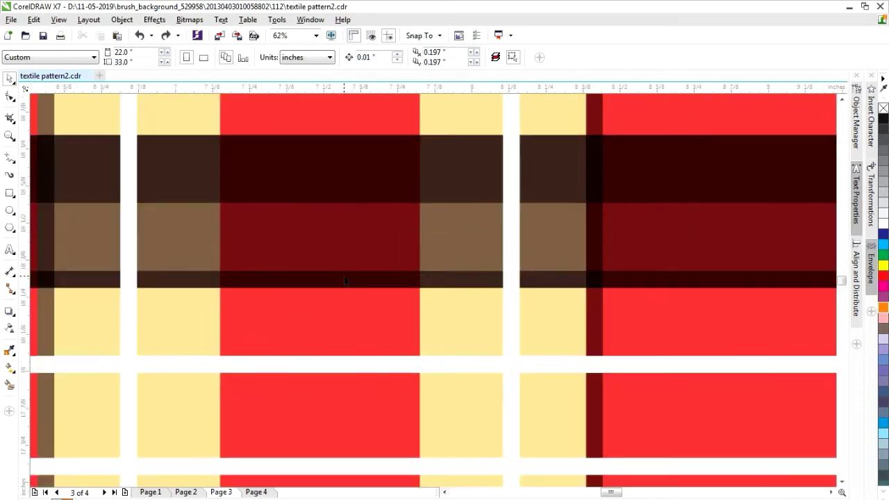
{"action": "scroll", "coordinate": [391, 327], "scroll_direction": "up", "scroll_amount": 3}
{"action": "scroll", "coordinate": [391, 336], "scroll_direction": "down", "scroll_amount": 2}
{"action": "scroll", "coordinate": [391, 336], "scroll_direction": "down", "scroll_amount": 1}
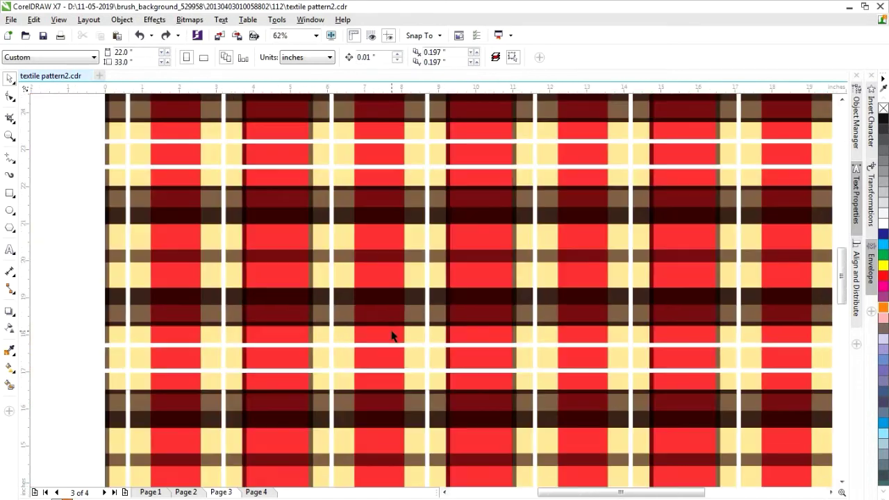
Ungroup all objects in the red plaid.
{"action": "scroll", "coordinate": [76, 335], "scroll_direction": "up", "scroll_amount": 1}
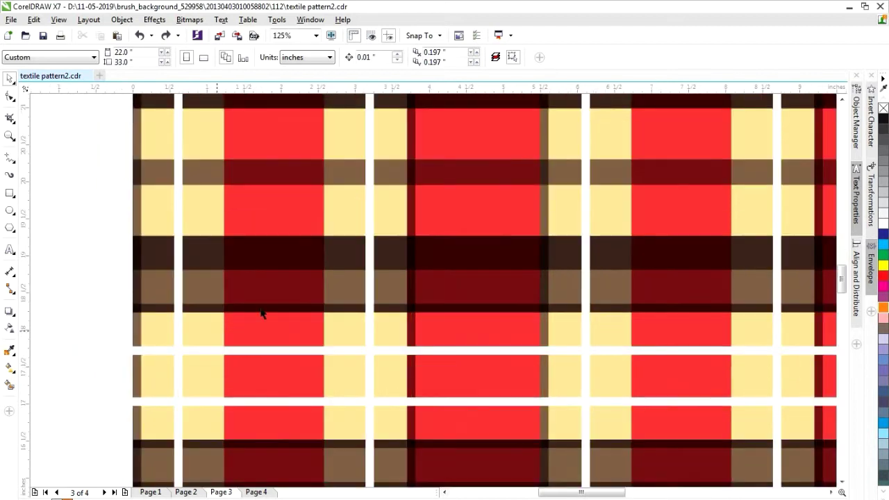
{"action": "left_click", "coordinate": [261, 311]}
{"action": "right_click", "coordinate": [260, 310]}
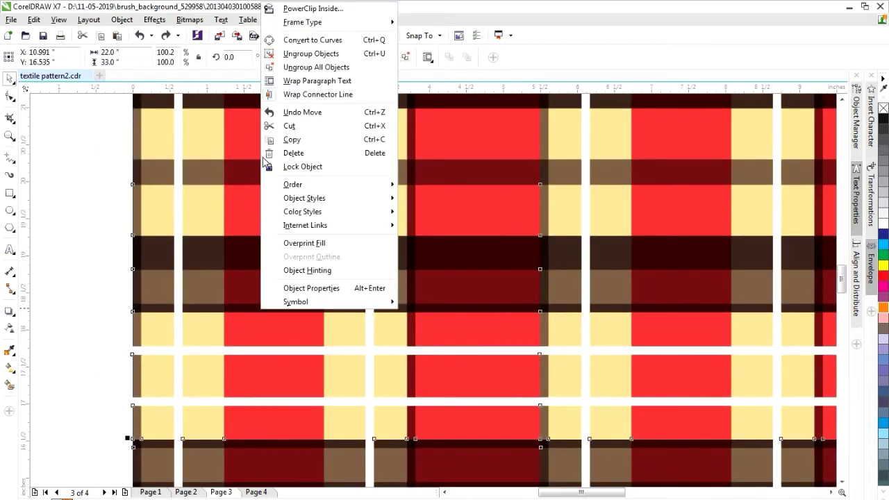
{"action": "left_click", "coordinate": [299, 69]}
{"action": "left_click", "coordinate": [62, 336]}
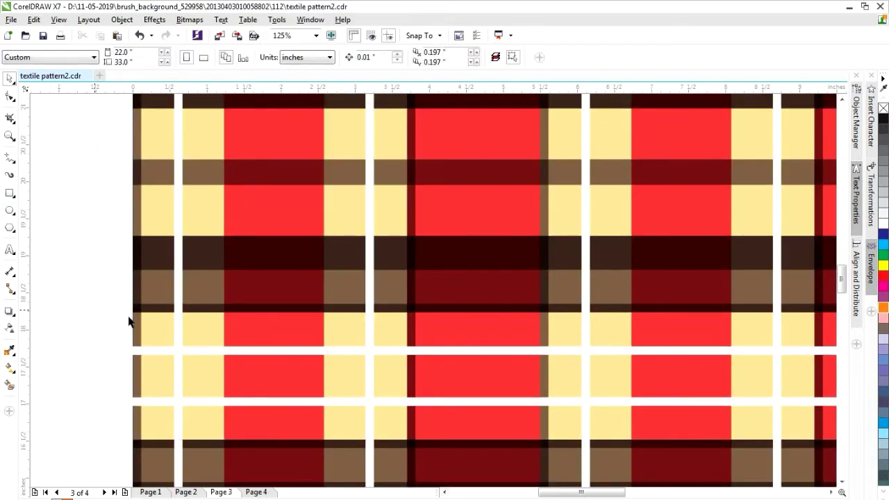
Fill the left plaid tile red and the next tile blue.
{"action": "left_click", "coordinate": [149, 327]}
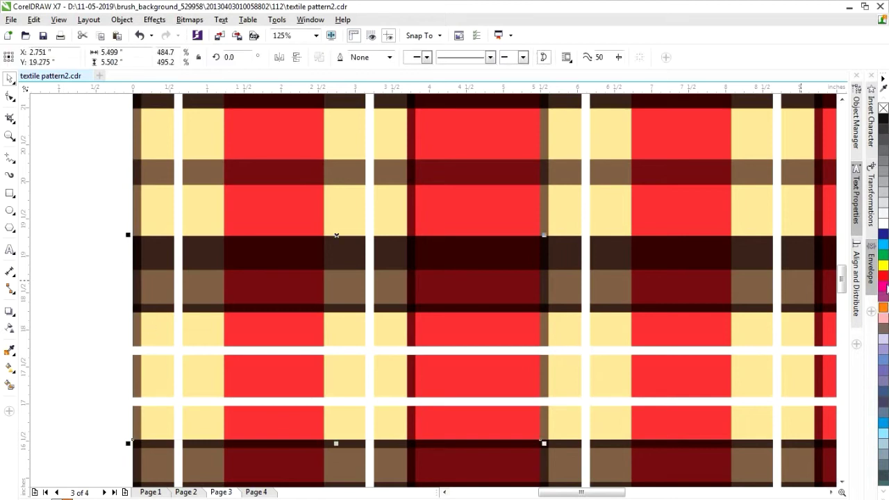
{"action": "left_click", "coordinate": [883, 277]}
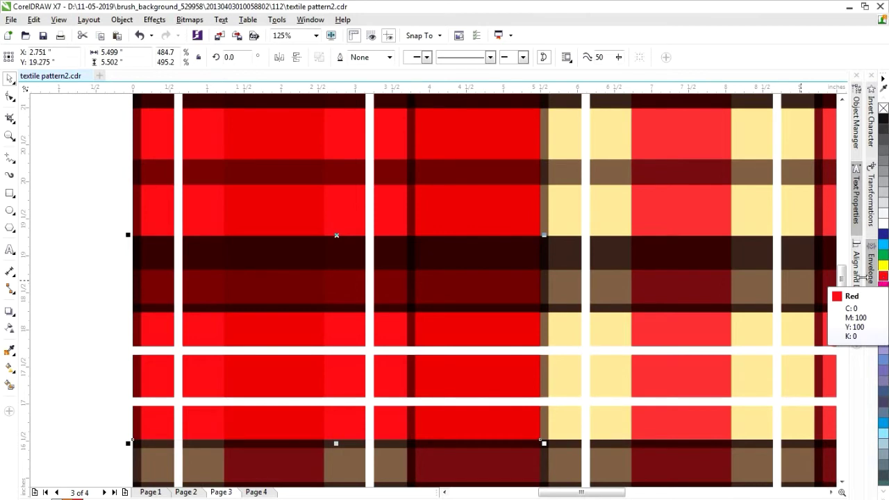
{"action": "left_click", "coordinate": [752, 208]}
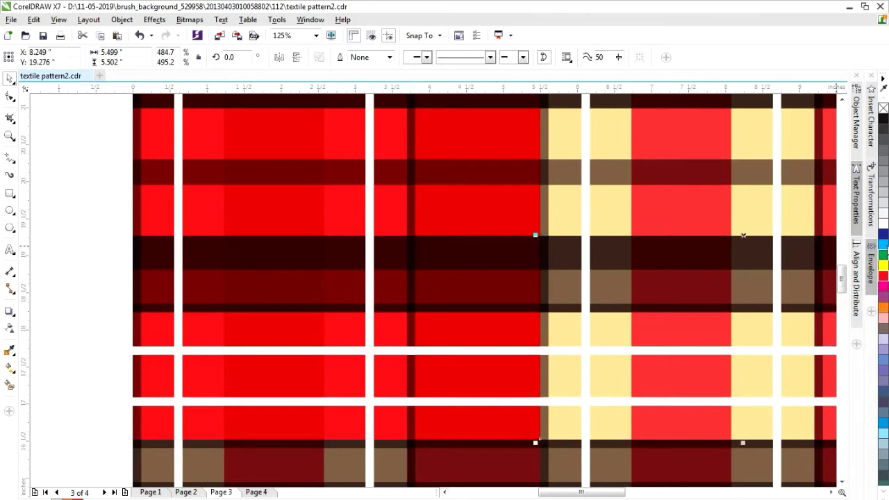
{"action": "left_click", "coordinate": [884, 245]}
{"action": "scroll", "coordinate": [372, 337], "scroll_direction": "down", "scroll_amount": 2}
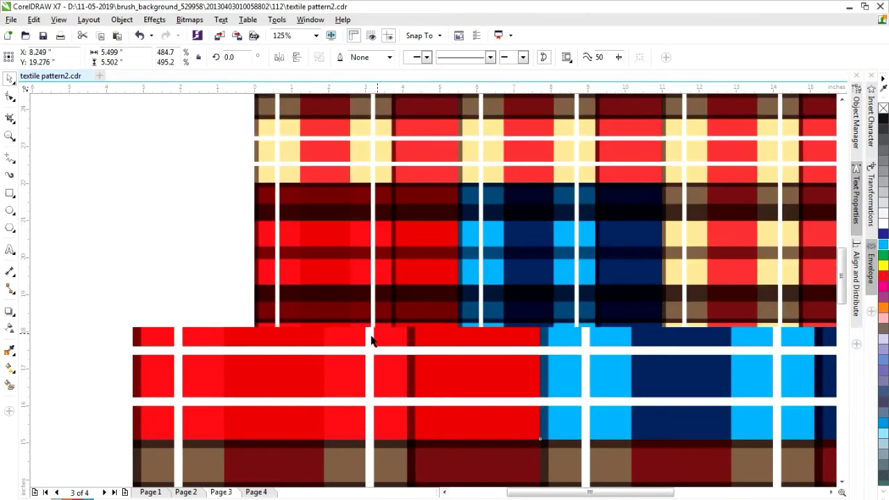
{"action": "scroll", "coordinate": [371, 336], "scroll_direction": "down", "scroll_amount": 2}
{"action": "scroll", "coordinate": [621, 379], "scroll_direction": "up", "scroll_amount": 4}
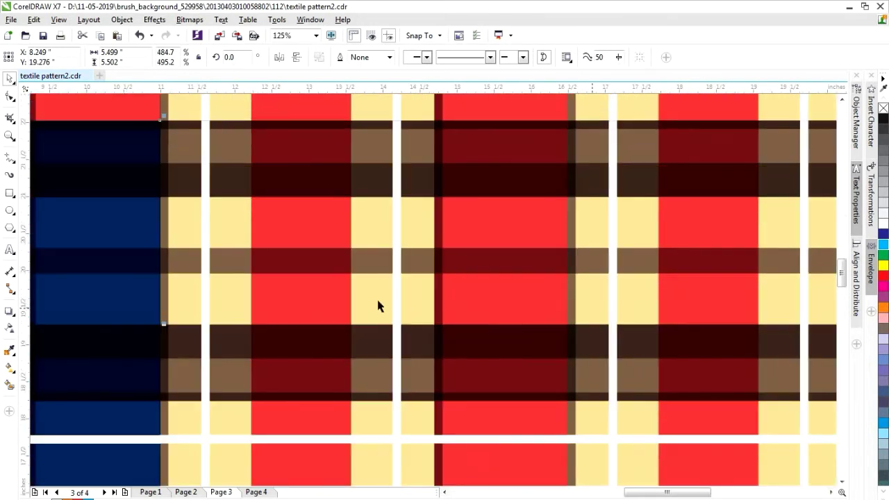
Recolour the next tile green and the right-hand tile of the row orange.
{"action": "left_click", "coordinate": [370, 296]}
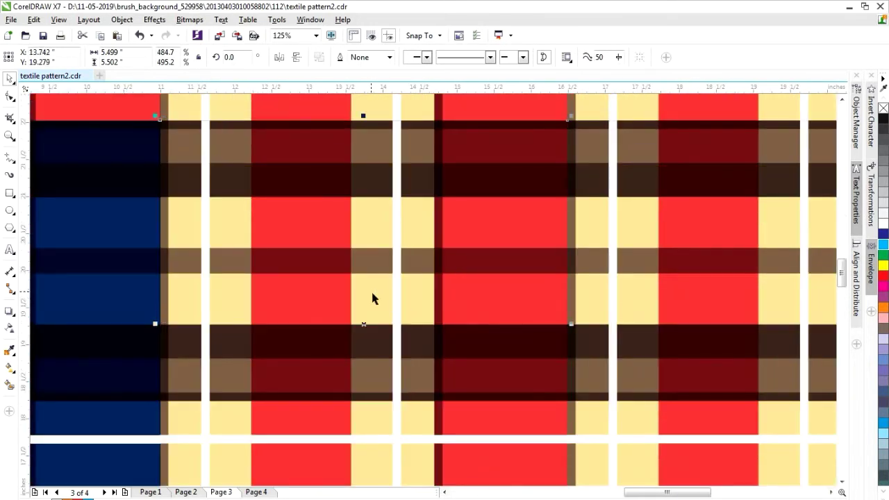
{"action": "left_click", "coordinate": [881, 238]}
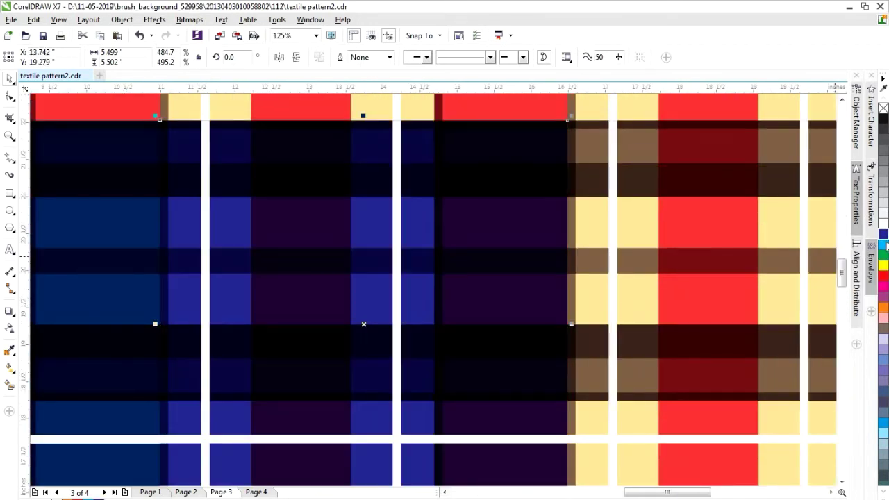
{"action": "left_click", "coordinate": [884, 255]}
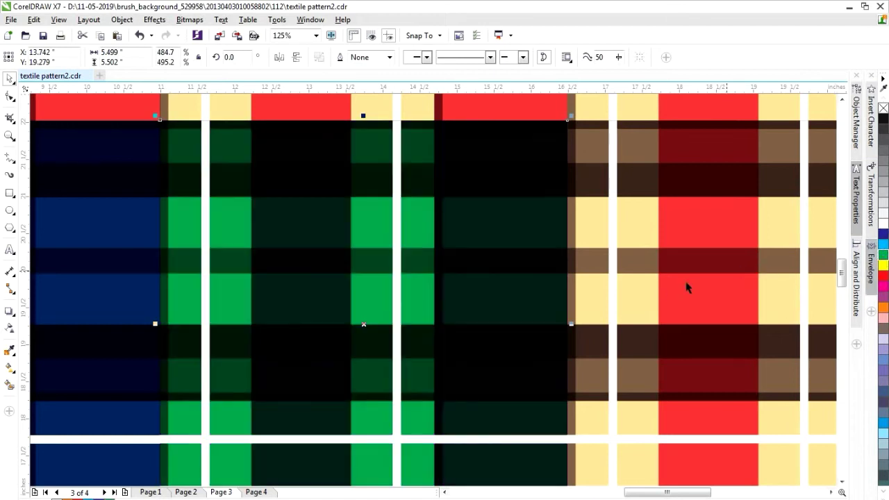
{"action": "scroll", "coordinate": [626, 292], "scroll_direction": "down", "scroll_amount": 1}
{"action": "scroll", "coordinate": [626, 292], "scroll_direction": "down", "scroll_amount": 1}
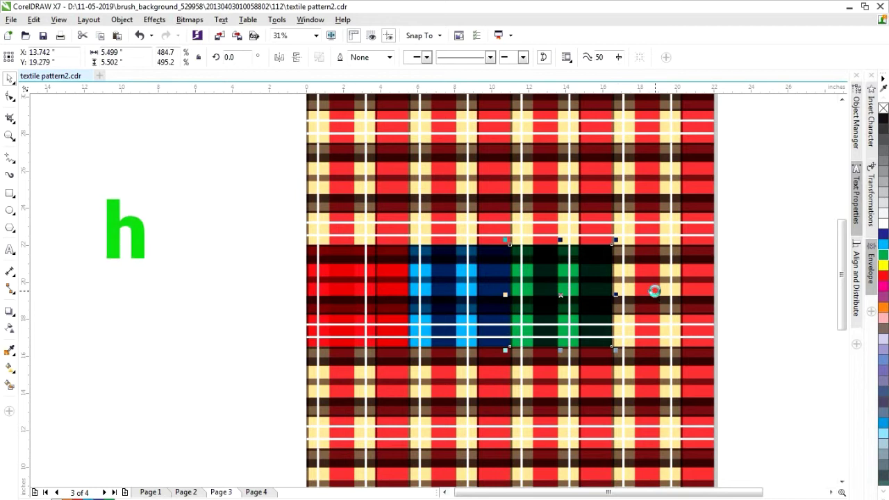
{"action": "scroll", "coordinate": [654, 292], "scroll_direction": "up", "scroll_amount": 1}
{"action": "left_click", "coordinate": [671, 284]}
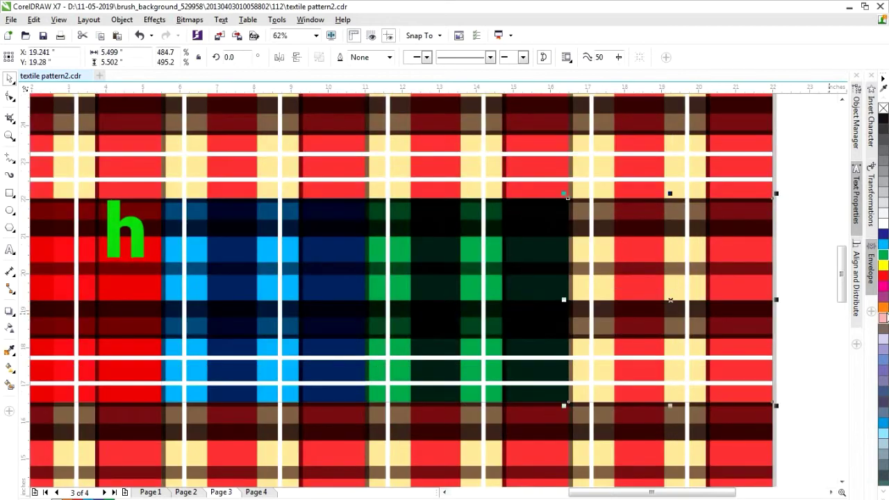
{"action": "left_click", "coordinate": [884, 308]}
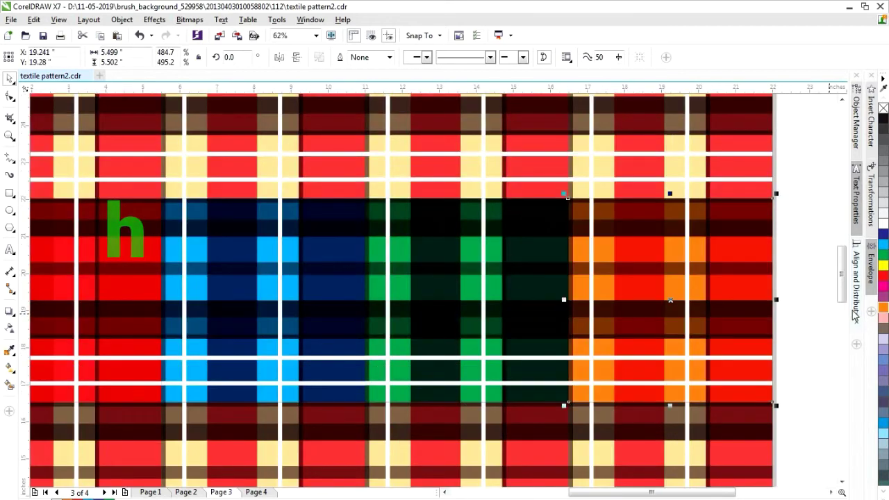
{"action": "scroll", "coordinate": [809, 325], "scroll_direction": "down", "scroll_amount": 1}
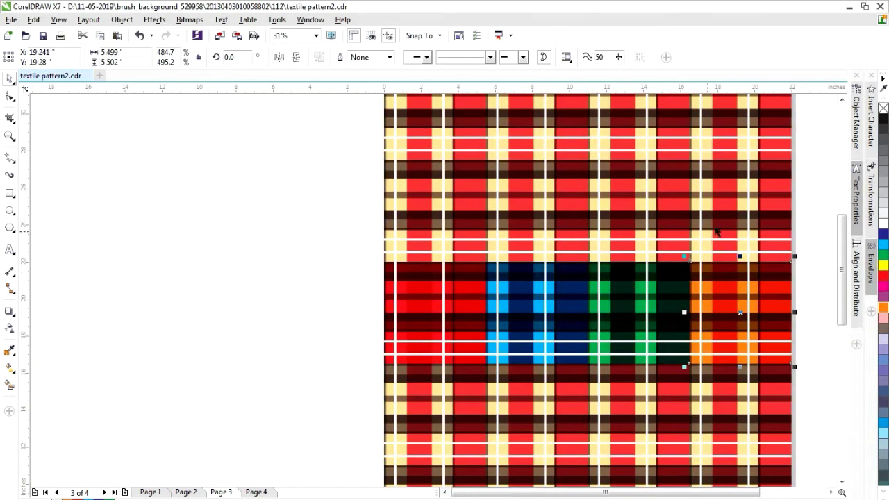
Fill upper-band plaid blocks dark blue, light pink and magenta, undoing one stray change.
{"action": "key", "text": "ctrl+r"}
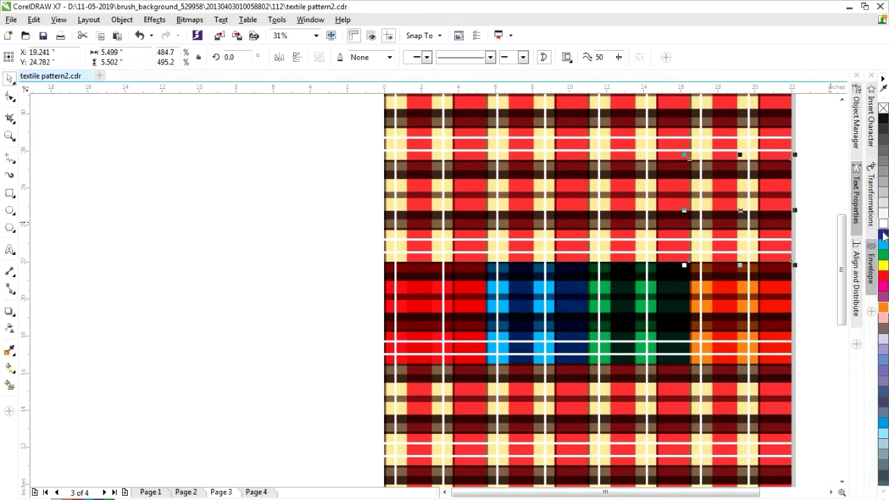
{"action": "left_click", "coordinate": [885, 236]}
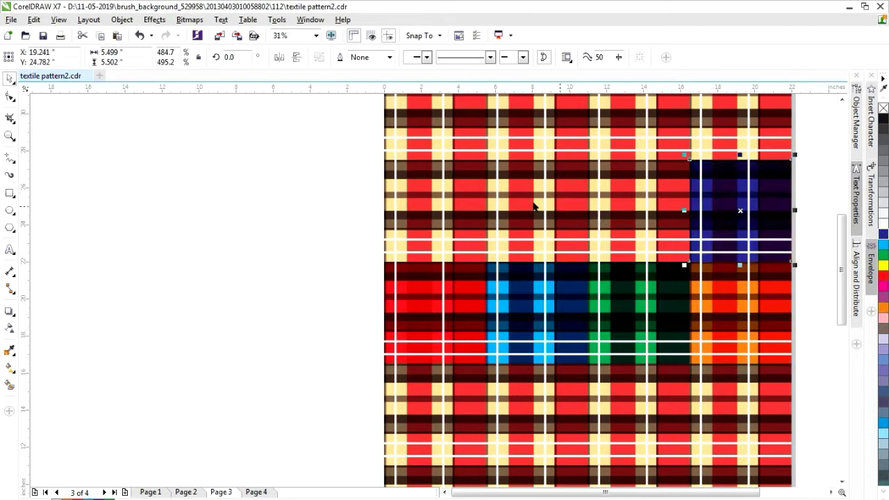
{"action": "left_click", "coordinate": [537, 206]}
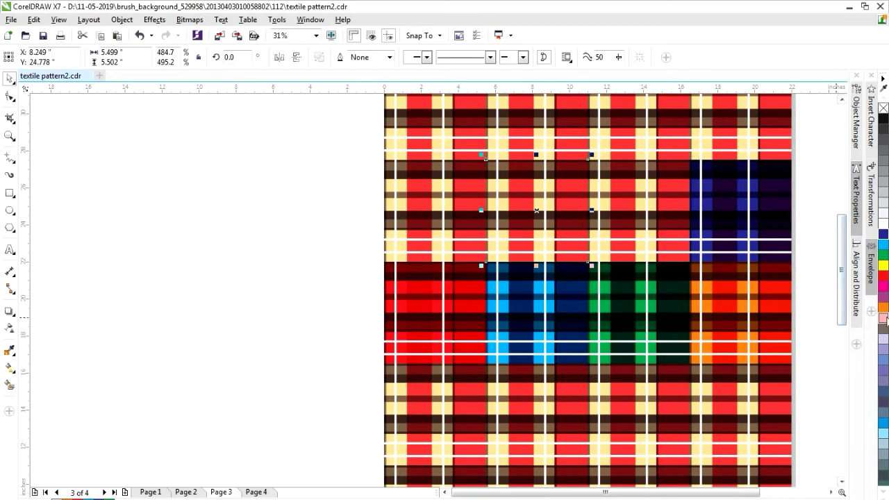
{"action": "left_click", "coordinate": [885, 319]}
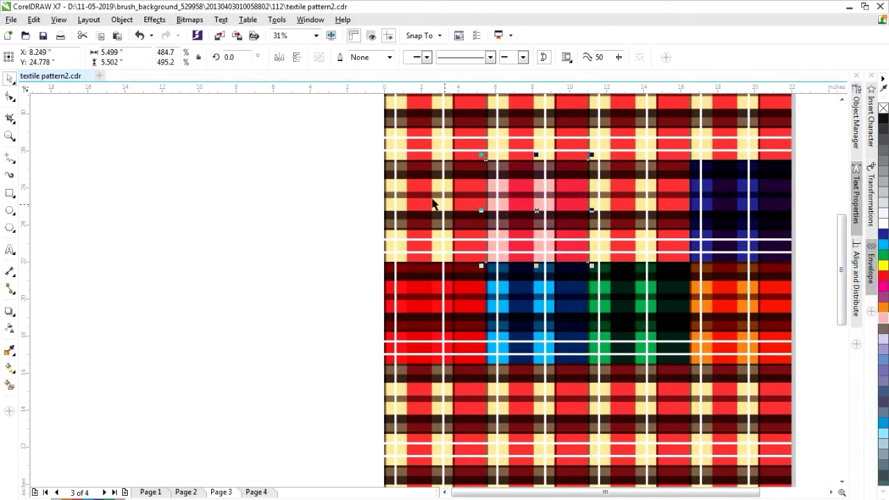
{"action": "left_click_drag", "start_coordinate": [439, 206], "coordinate": [434, 207]}
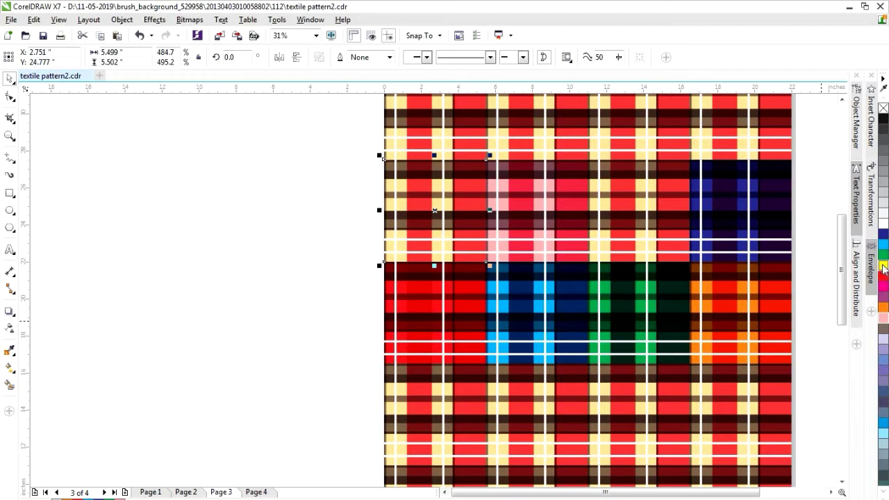
{"action": "left_click", "coordinate": [599, 209]}
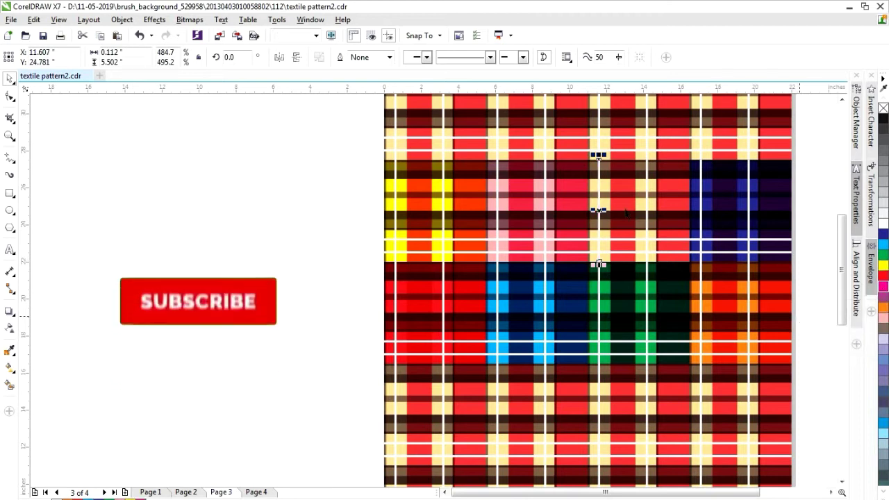
{"action": "key", "text": "ctrl+z"}
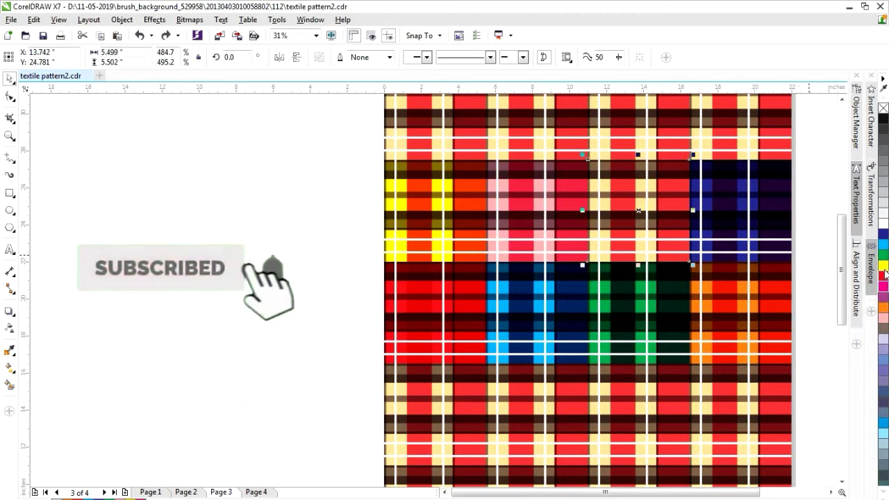
{"action": "left_click", "coordinate": [884, 285]}
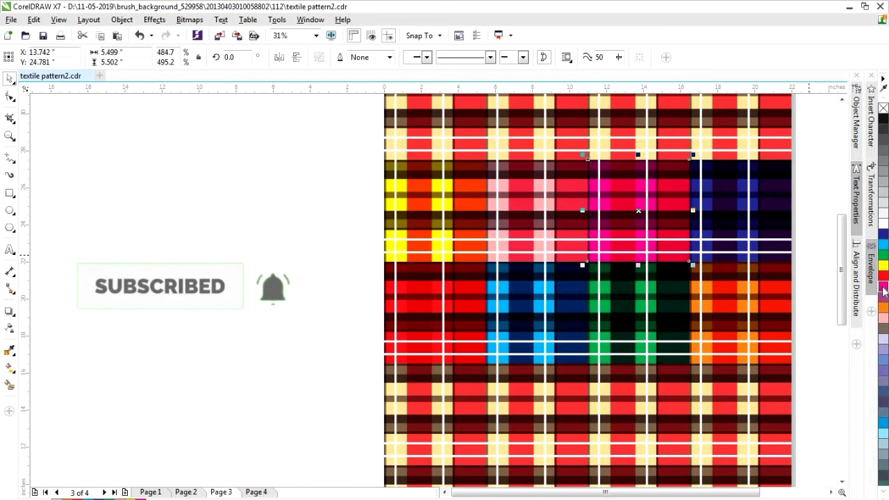
{"action": "left_click", "coordinate": [316, 287]}
{"action": "scroll", "coordinate": [521, 293], "scroll_direction": "up", "scroll_amount": 4}
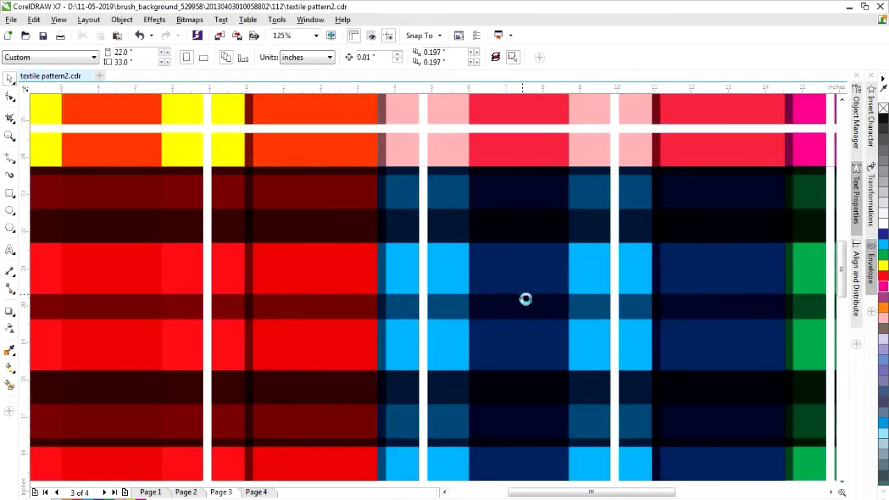
Undo the trial block recolourings and return to Page 3 by way of Page 4.
{"action": "scroll", "coordinate": [526, 300], "scroll_direction": "down", "scroll_amount": 4}
{"action": "key", "text": "ctrl+z"}
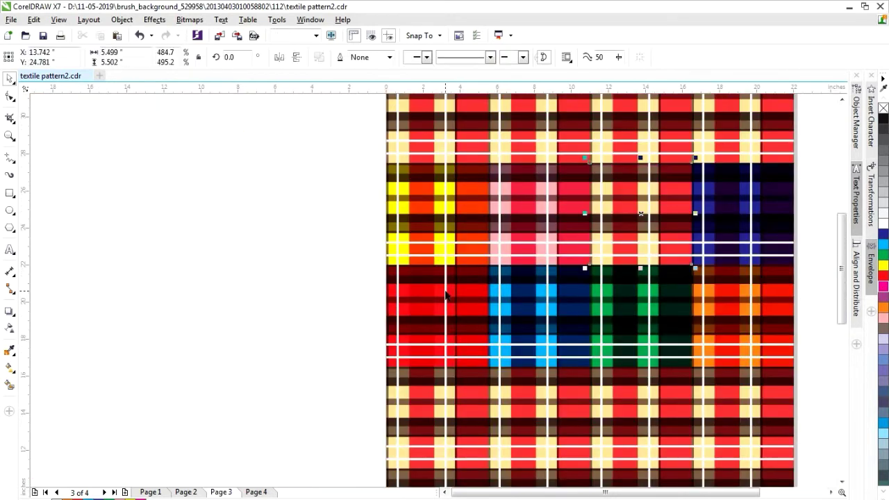
{"action": "key", "text": "ctrl+z"}
{"action": "key", "text": "ctrl+z"}
{"action": "key", "text": "ctrl+z"}
{"action": "key", "text": "ctrl+z"}
{"action": "key", "text": "ctrl+z"}
{"action": "key", "text": "Page_Down"}
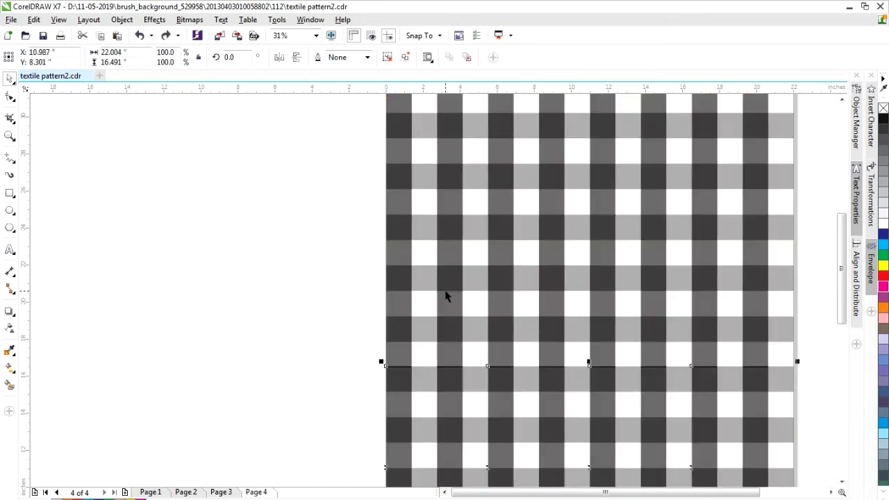
{"action": "left_click", "coordinate": [220, 492]}
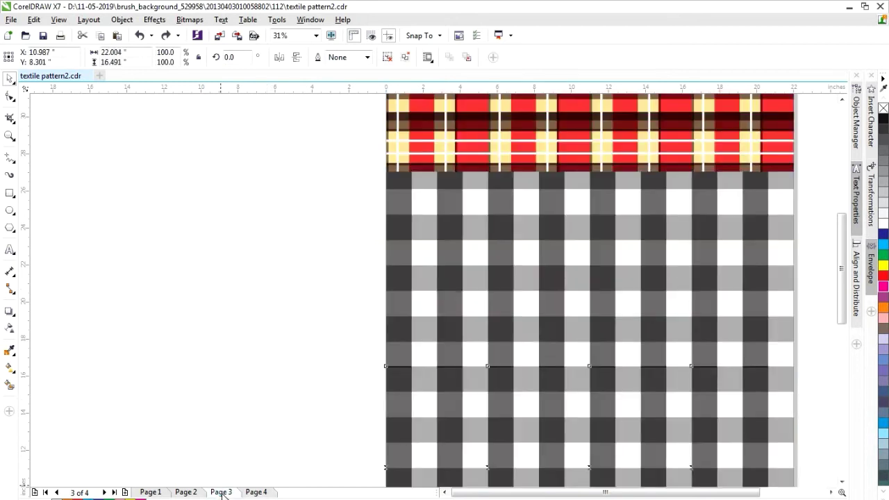
Ungroup all objects in the Page 3 red plaid and clear the selection.
{"action": "scroll", "coordinate": [515, 264], "scroll_direction": "up", "scroll_amount": 1}
{"action": "left_click", "coordinate": [364, 266]}
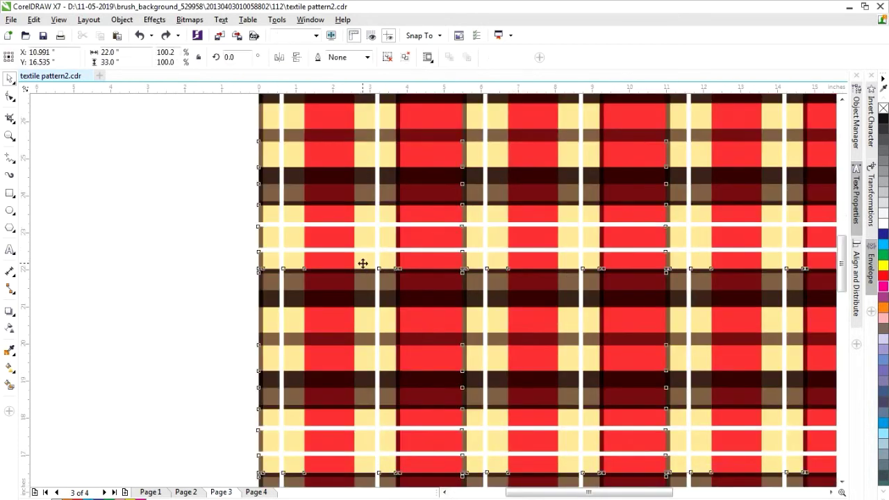
{"action": "right_click", "coordinate": [342, 244]}
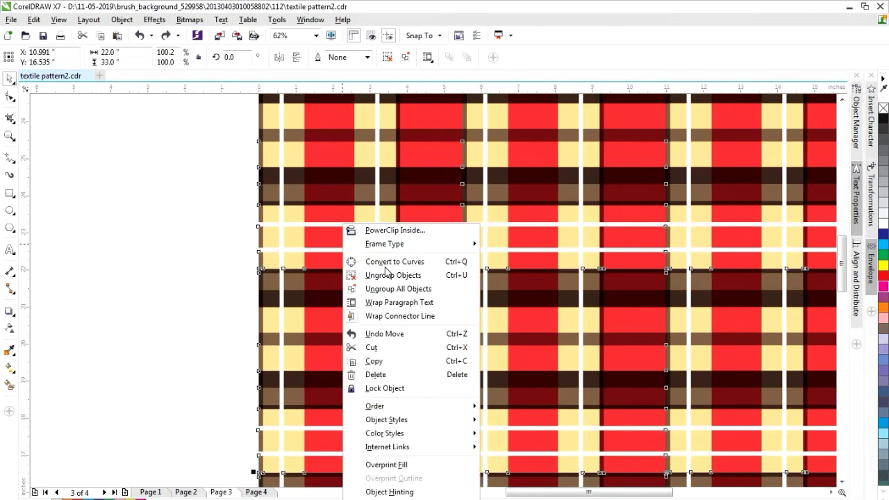
{"action": "left_click", "coordinate": [382, 288]}
{"action": "key", "text": "Escape"}
Drag red, brown and grey stripes out of the plaid to the left of the page.
{"action": "left_click_drag", "start_coordinate": [320, 240], "coordinate": [114, 243]}
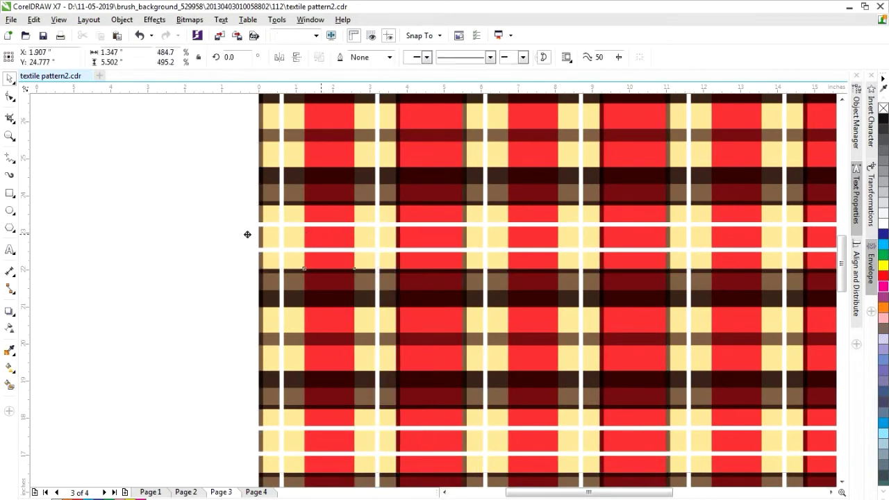
{"action": "left_click_drag", "start_coordinate": [312, 191], "coordinate": [183, 248]}
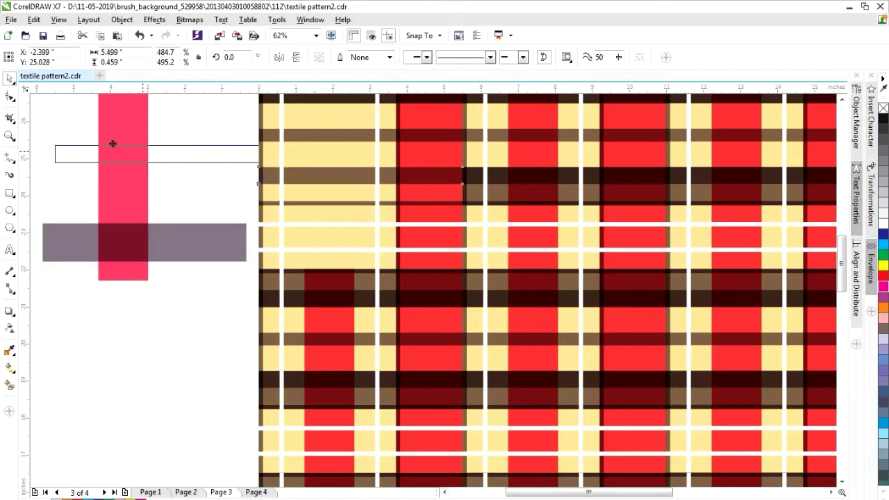
{"action": "left_click_drag", "start_coordinate": [350, 179], "coordinate": [120, 149]}
{"action": "mouse_move", "coordinate": [264, 189]}
{"action": "left_mouse_down"}
{"action": "mouse_move", "coordinate": [355, 180]}
{"action": "mouse_move", "coordinate": [145, 342]}
{"action": "left_mouse_up"}
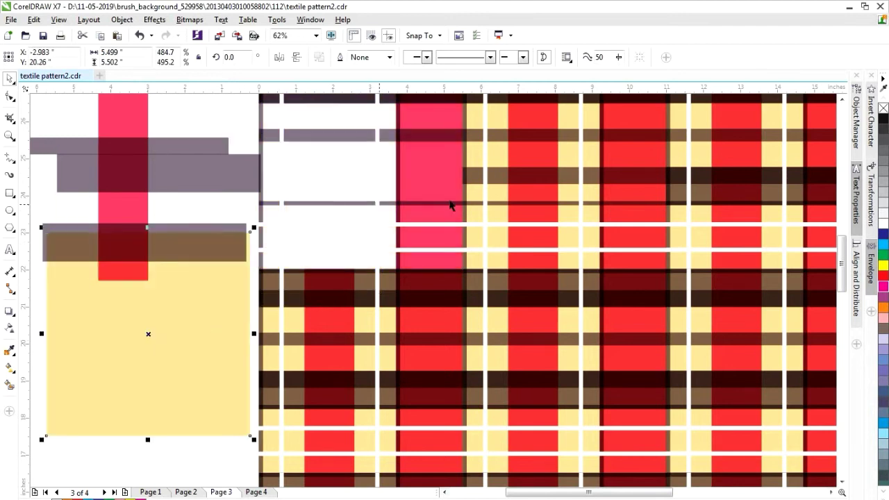
{"action": "left_click_drag", "start_coordinate": [431, 178], "coordinate": [238, 251]}
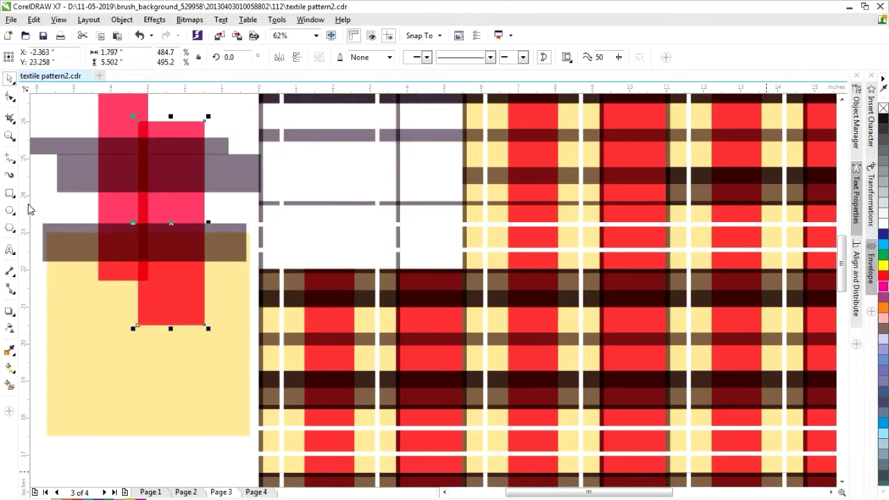
{"action": "left_click_drag", "start_coordinate": [319, 137], "coordinate": [104, 142]}
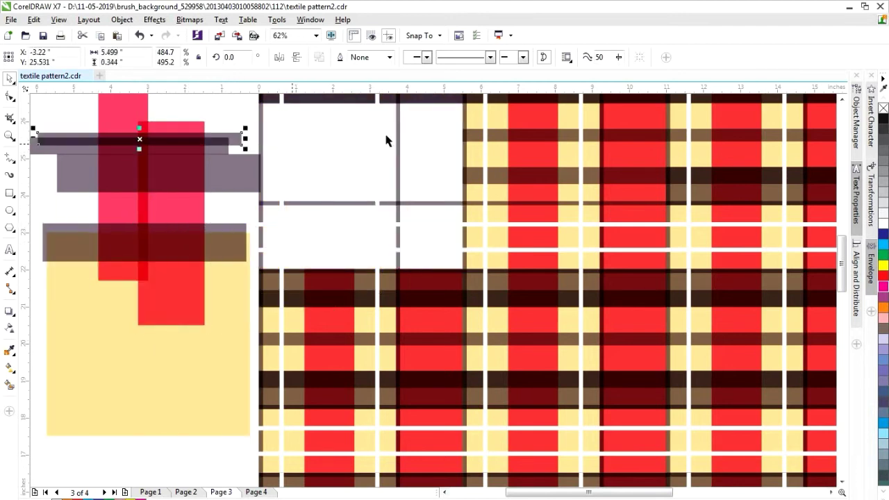
{"action": "left_click_drag", "start_coordinate": [345, 205], "coordinate": [139, 215]}
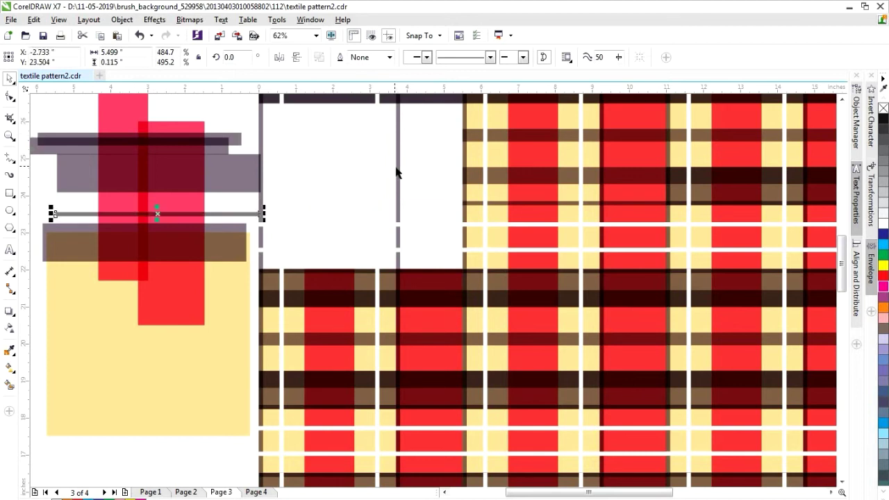
{"action": "left_click_drag", "start_coordinate": [398, 180], "coordinate": [159, 209]}
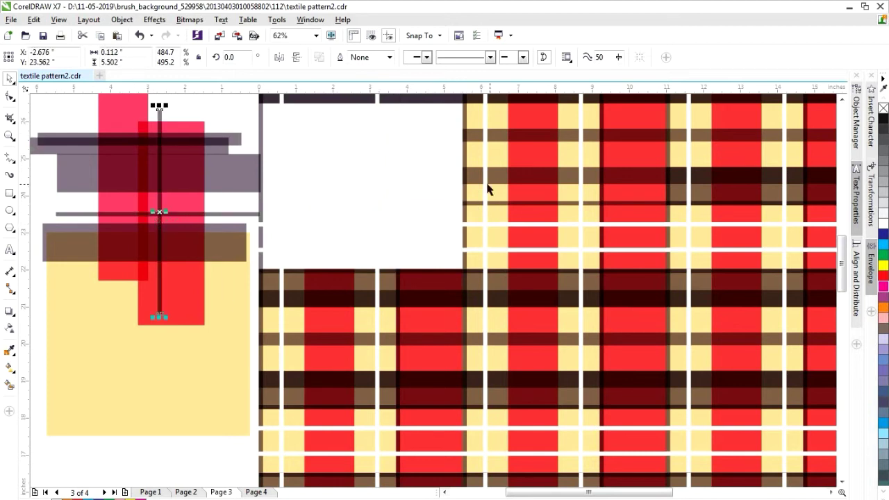
Pull yellow, pink, red, dark and grey stripes out of the plaid leftward.
{"action": "left_click_drag", "start_coordinate": [503, 159], "coordinate": [72, 173]}
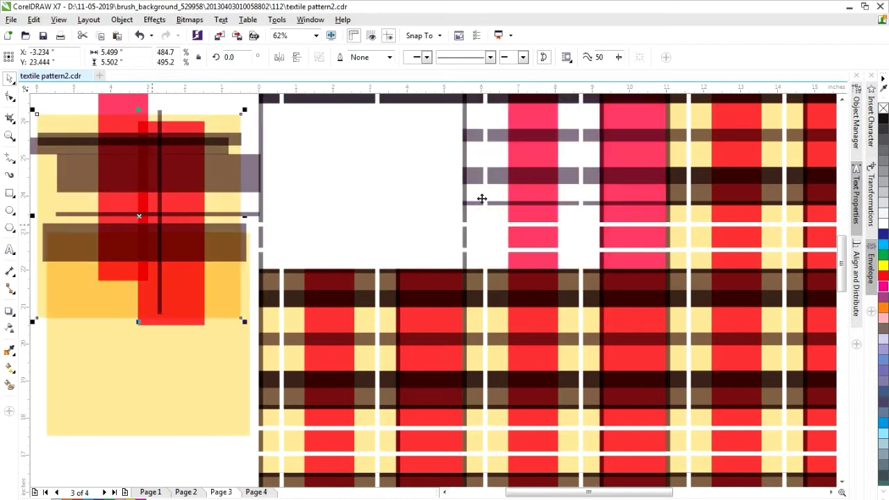
{"action": "left_click_drag", "start_coordinate": [545, 165], "coordinate": [132, 248]}
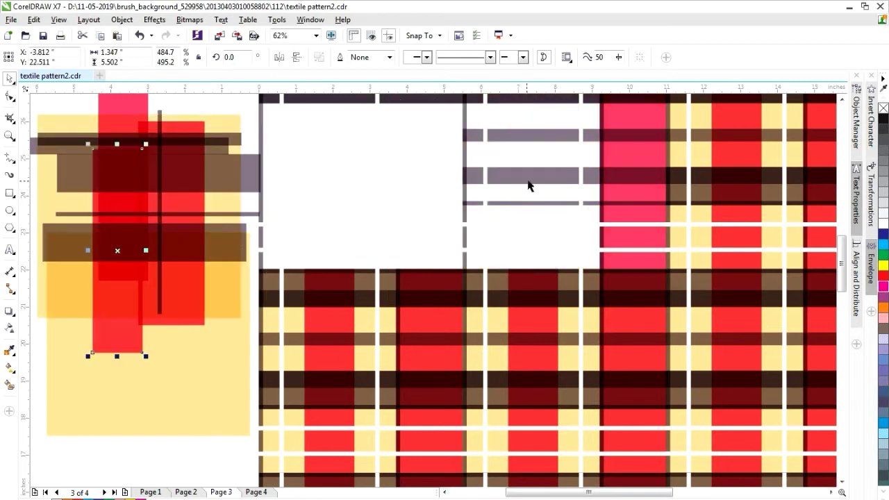
{"action": "left_click_drag", "start_coordinate": [188, 259], "coordinate": [184, 278]}
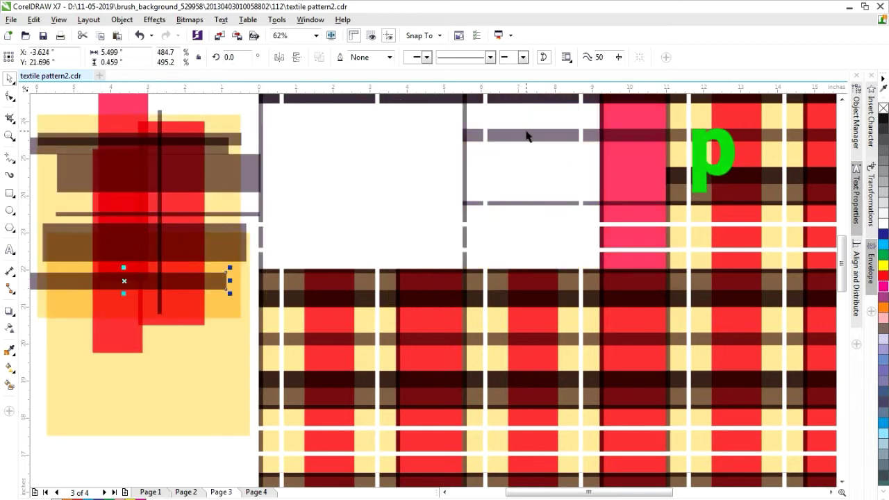
{"action": "left_click_drag", "start_coordinate": [268, 172], "coordinate": [268, 174]}
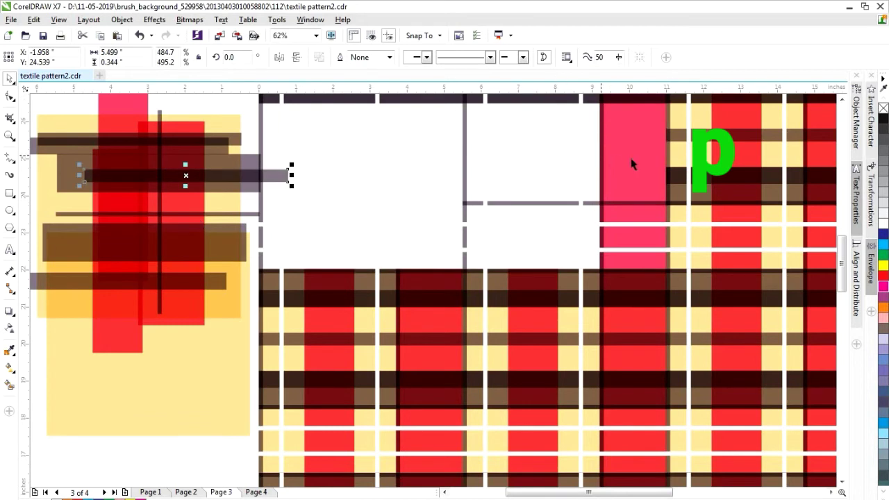
{"action": "left_click_drag", "start_coordinate": [631, 163], "coordinate": [118, 170]}
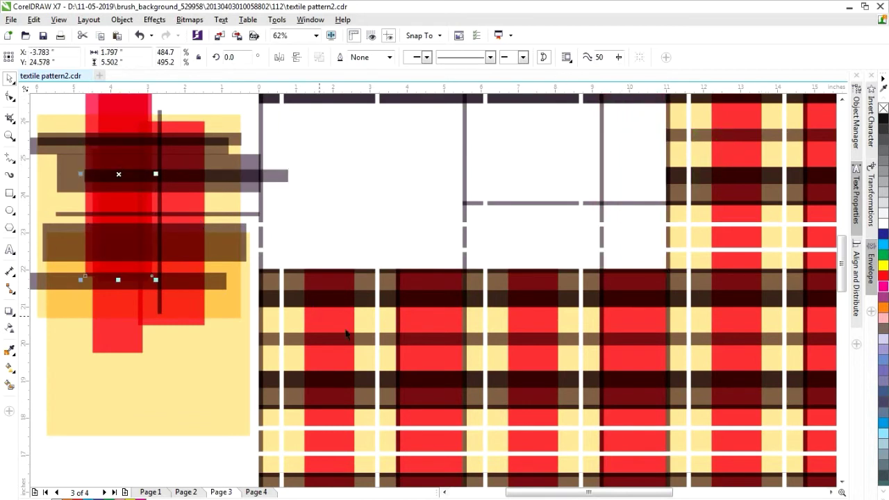
{"action": "left_click_drag", "start_coordinate": [346, 334], "coordinate": [72, 332]}
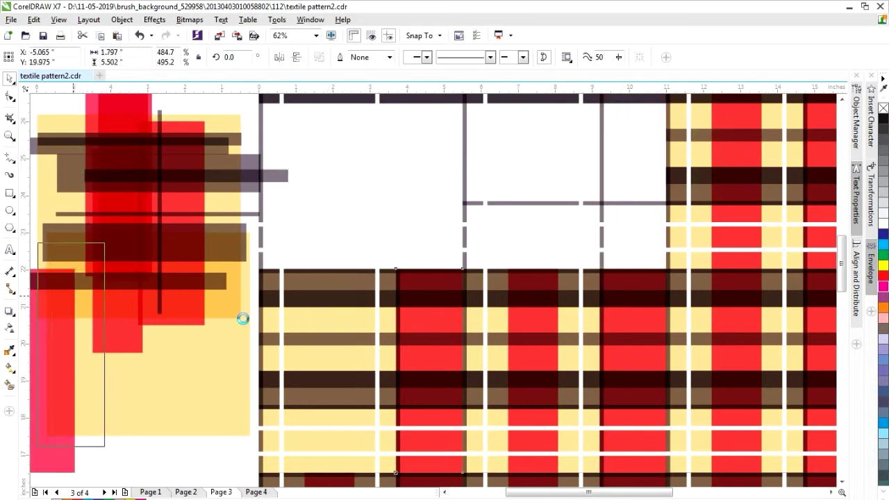
{"action": "left_click_drag", "start_coordinate": [442, 324], "coordinate": [81, 306]}
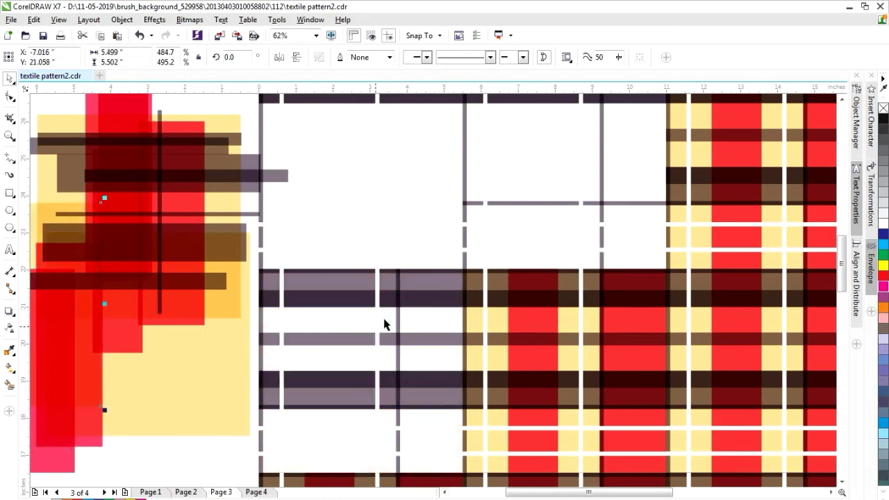
{"action": "left_click_drag", "start_coordinate": [338, 300], "coordinate": [143, 199]}
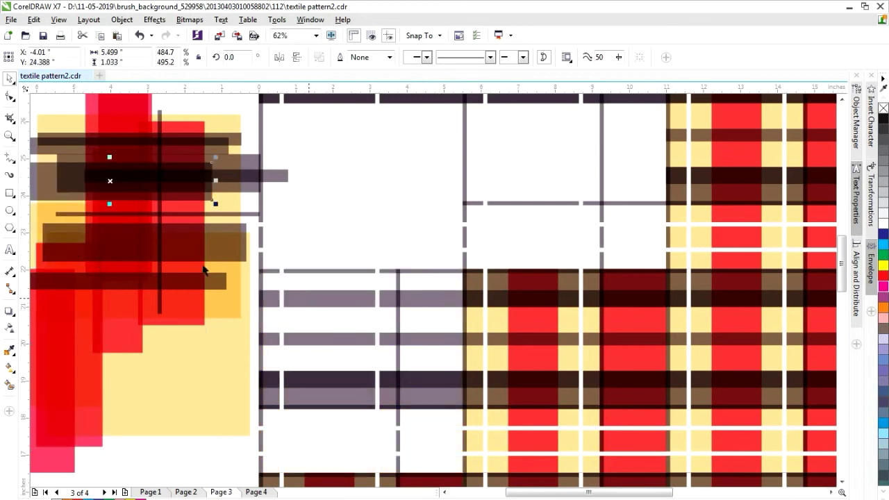
{"action": "left_click_drag", "start_coordinate": [286, 297], "coordinate": [110, 237]}
Raise a few grey stripes higher in the plaid, then undo the last two moves.
{"action": "left_click_drag", "start_coordinate": [308, 276], "coordinate": [316, 203]}
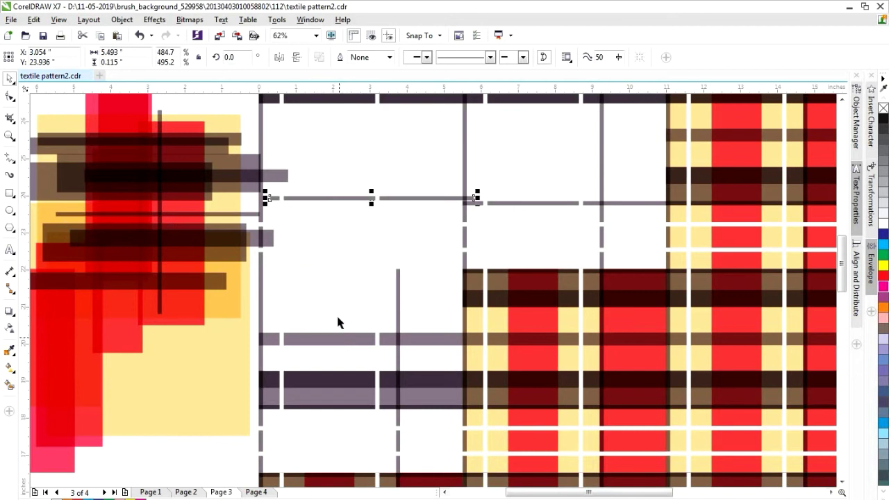
{"action": "left_click_drag", "start_coordinate": [338, 339], "coordinate": [340, 243]}
{"action": "left_click_drag", "start_coordinate": [332, 392], "coordinate": [331, 273]}
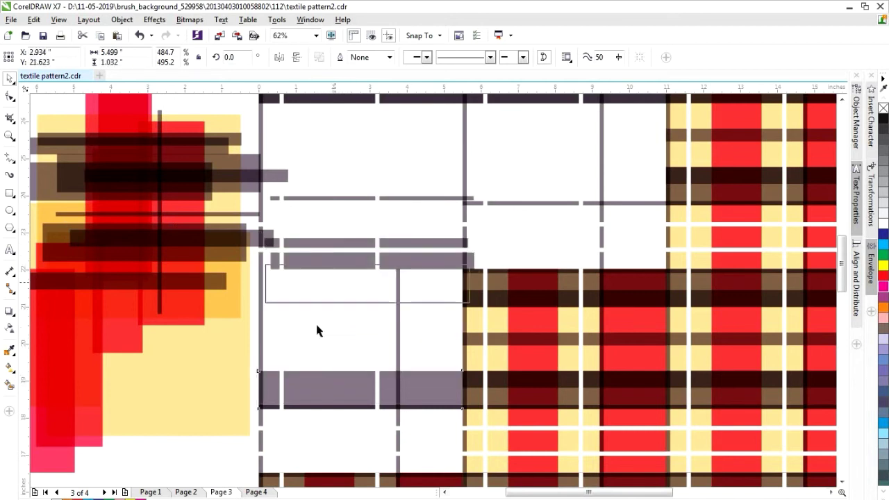
{"action": "key", "text": "ctrl+z"}
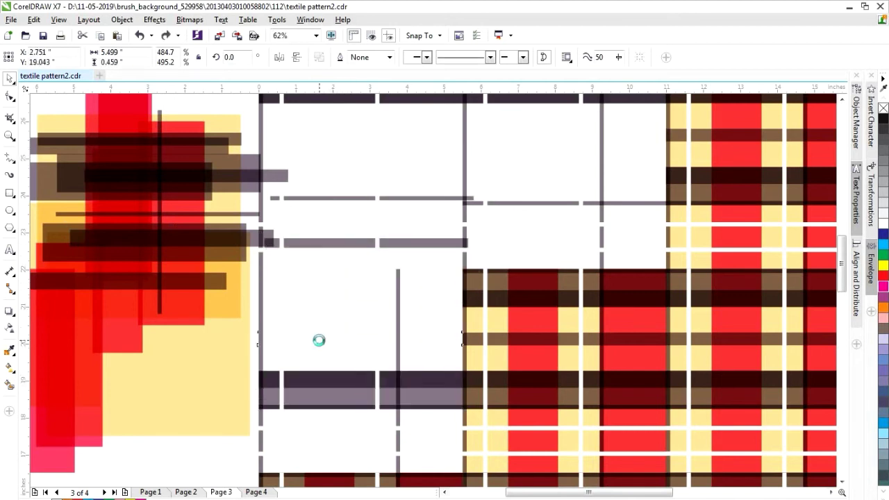
{"action": "key", "text": "ctrl+z"}
Undo the last stripe move, deselect, and switch to the Page 4 grey gingham.
{"action": "key", "text": "ctrl+z"}
{"action": "key", "text": "ctrl+z"}
{"action": "key", "text": "ctrl+z"}
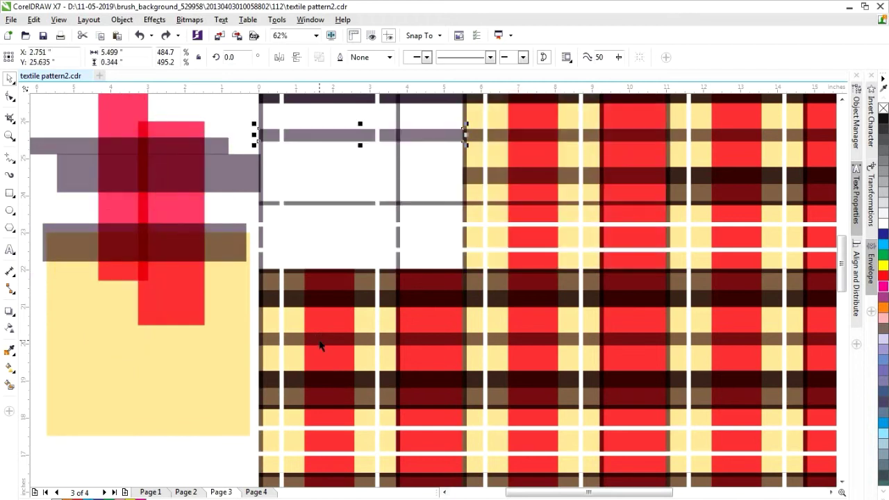
{"action": "key", "text": "ctrl+z"}
{"action": "key", "text": "ctrl+z"}
{"action": "key", "text": "ctrl+z"}
{"action": "key", "text": "ctrl+z"}
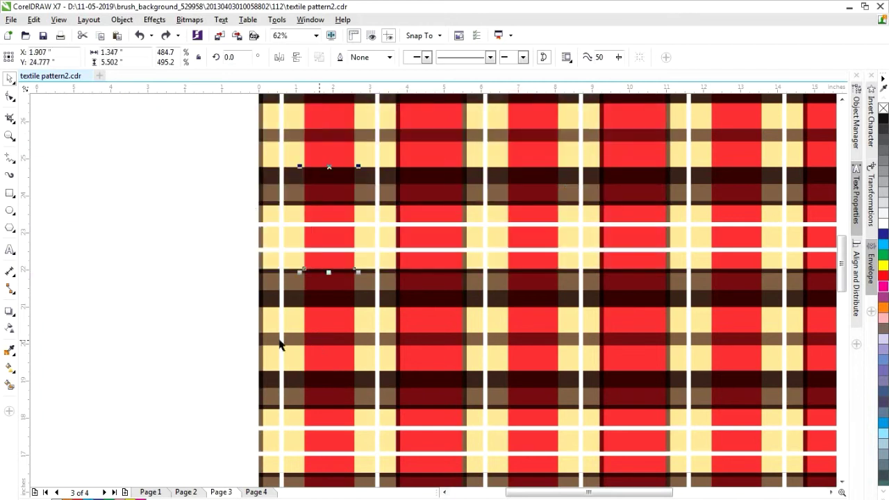
{"action": "left_click", "coordinate": [158, 311]}
{"action": "scroll", "coordinate": [169, 313], "scroll_direction": "down", "scroll_amount": 2}
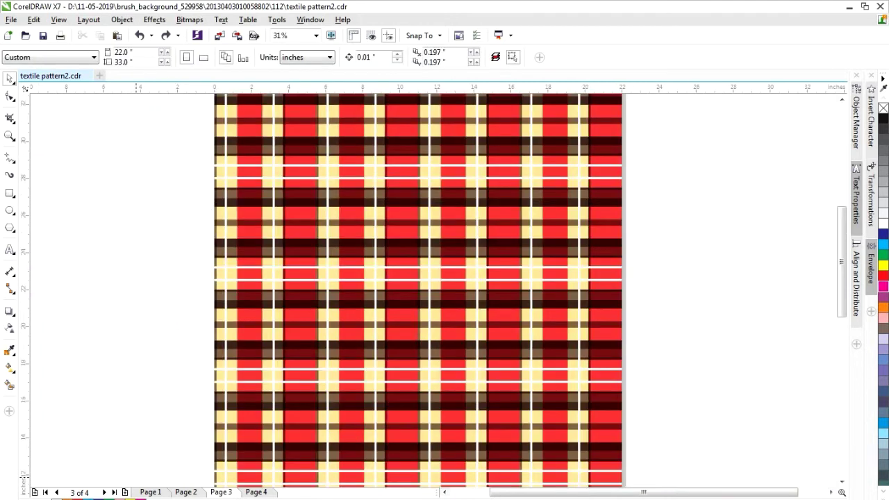
{"action": "left_click", "coordinate": [256, 493]}
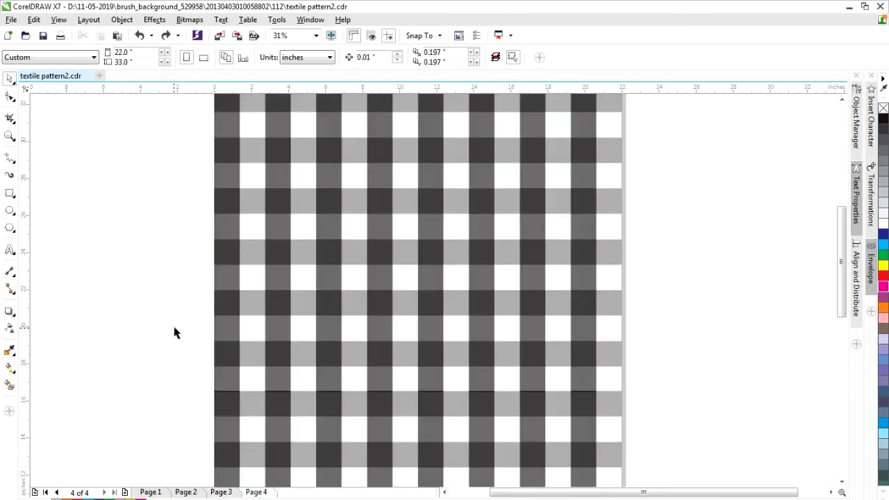
Zoom around the grey gingham and select the pattern.
{"action": "scroll", "coordinate": [175, 332], "scroll_direction": "up", "scroll_amount": 2}
{"action": "scroll", "coordinate": [193, 343], "scroll_direction": "down", "scroll_amount": 2}
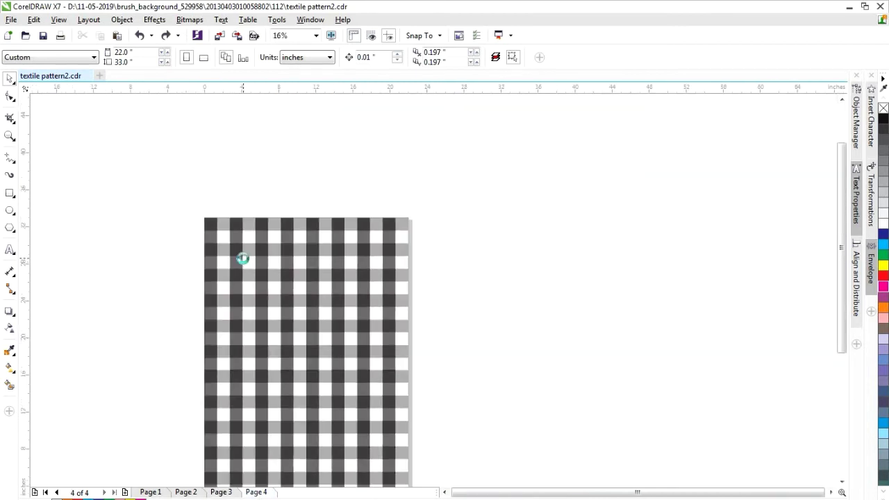
{"action": "scroll", "coordinate": [243, 257], "scroll_direction": "up", "scroll_amount": 2}
{"action": "scroll", "coordinate": [352, 306], "scroll_direction": "down", "scroll_amount": 2}
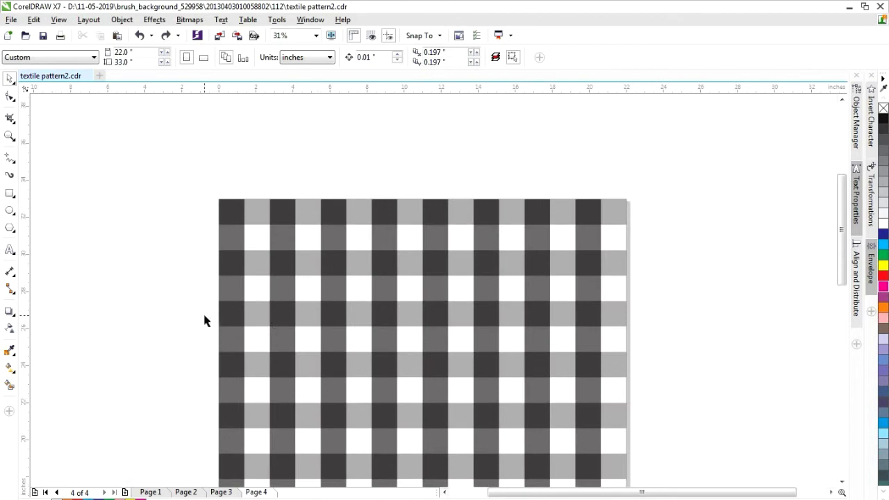
{"action": "scroll", "coordinate": [204, 319], "scroll_direction": "up", "scroll_amount": 2}
{"action": "scroll", "coordinate": [224, 313], "scroll_direction": "down", "scroll_amount": 4}
{"action": "scroll", "coordinate": [229, 327], "scroll_direction": "down", "scroll_amount": 4}
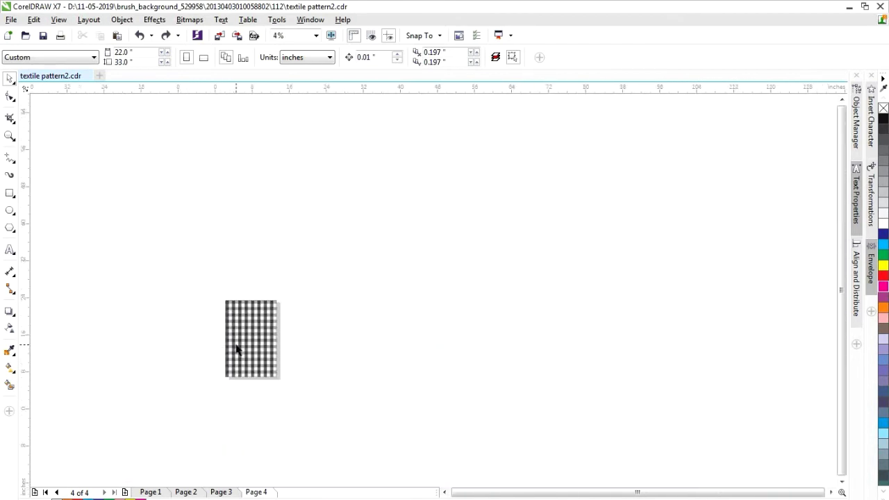
{"action": "scroll", "coordinate": [236, 349], "scroll_direction": "up", "scroll_amount": 4}
{"action": "scroll", "coordinate": [236, 350], "scroll_direction": "up", "scroll_amount": 2}
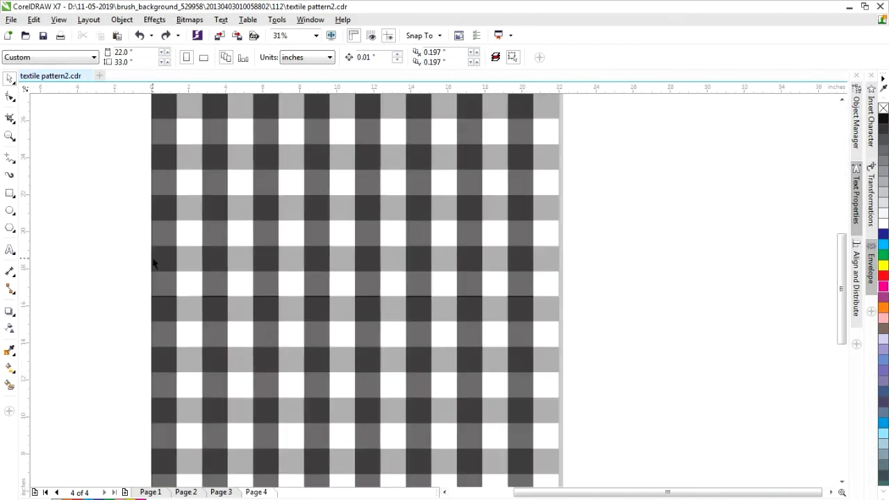
{"action": "scroll", "coordinate": [152, 257], "scroll_direction": "up", "scroll_amount": 2}
{"action": "left_click", "coordinate": [214, 278]}
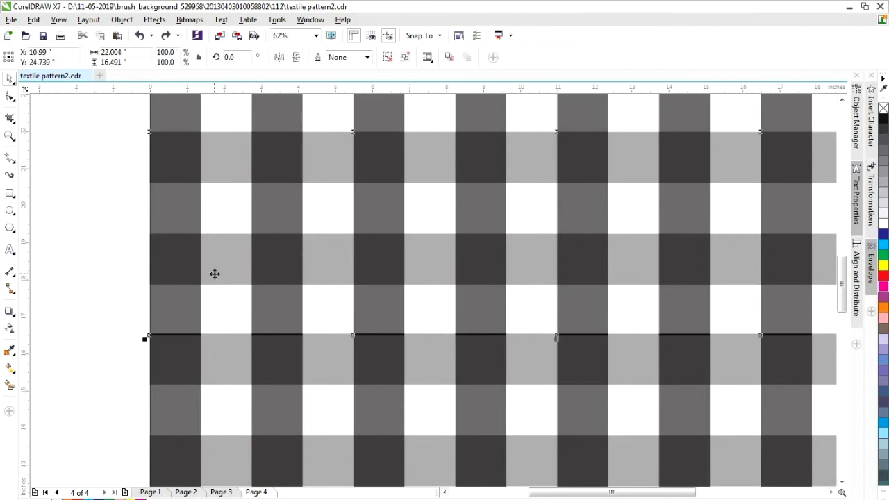
{"action": "scroll", "coordinate": [214, 274], "scroll_direction": "up", "scroll_amount": 2}
{"action": "scroll", "coordinate": [257, 302], "scroll_direction": "down", "scroll_amount": 4}
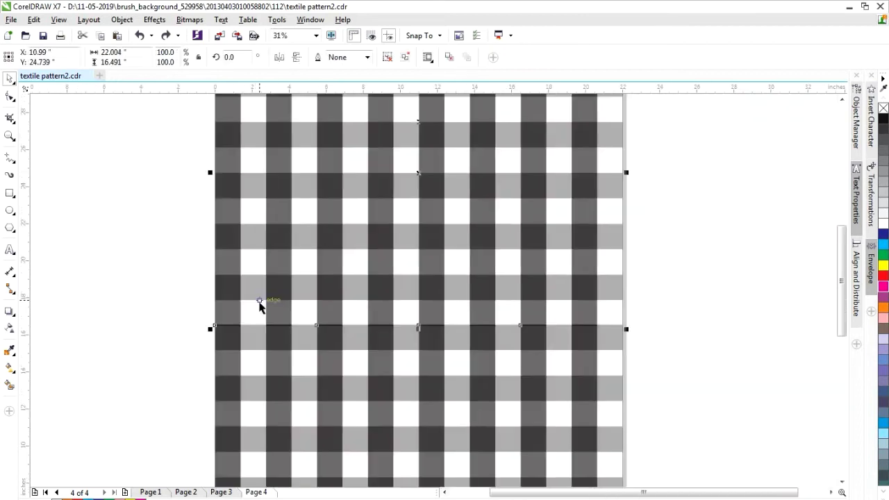
{"action": "scroll", "coordinate": [214, 211], "scroll_direction": "up", "scroll_amount": 1}
{"action": "scroll", "coordinate": [216, 216], "scroll_direction": "up", "scroll_amount": 1}
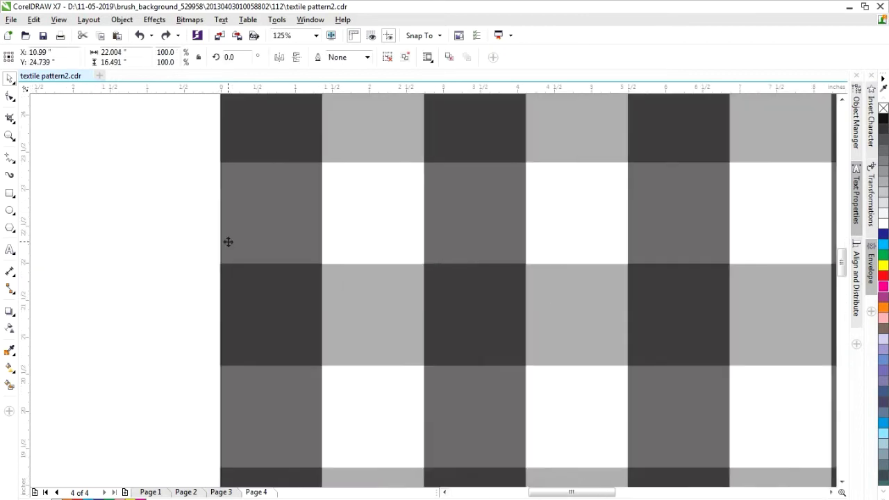
Drag grey vertical and horizontal gingham strips left of the page, crossing them into a sample.
{"action": "right_click", "coordinate": [268, 275]}
{"action": "left_click", "coordinate": [118, 290]}
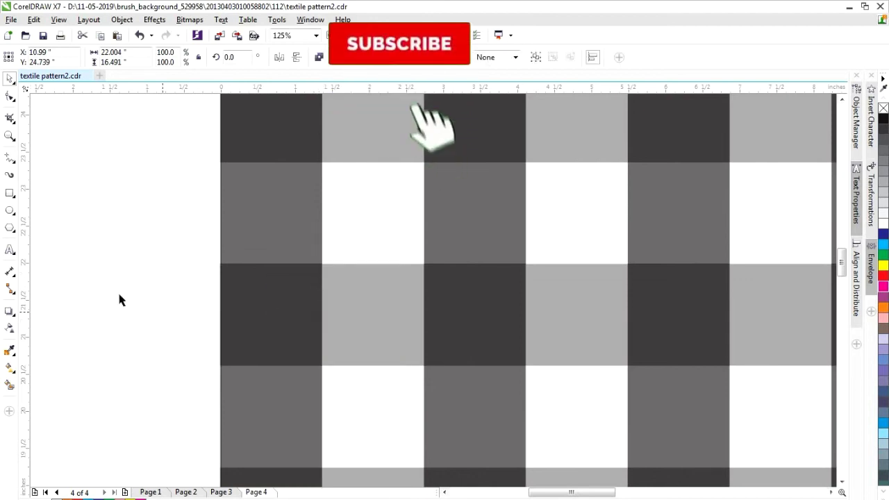
{"action": "left_click", "coordinate": [238, 252]}
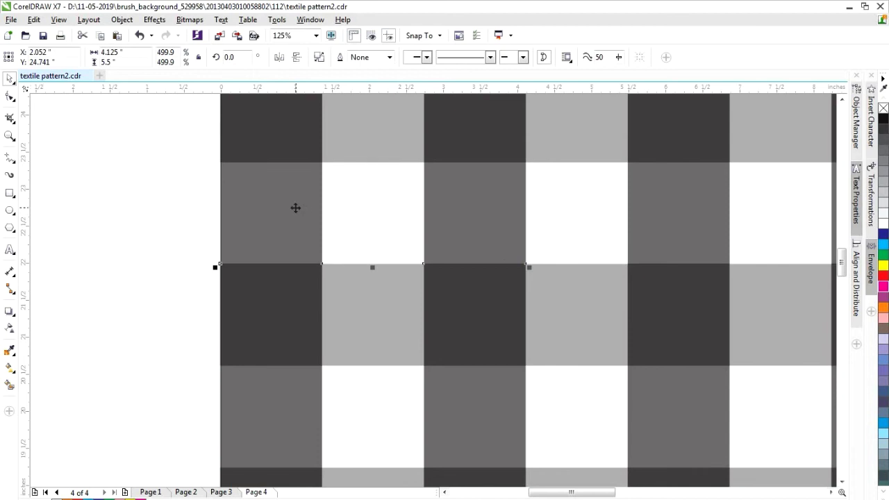
{"action": "left_click_drag", "start_coordinate": [295, 208], "coordinate": [101, 311]}
{"action": "scroll", "coordinate": [462, 341], "scroll_direction": "down", "scroll_amount": 1}
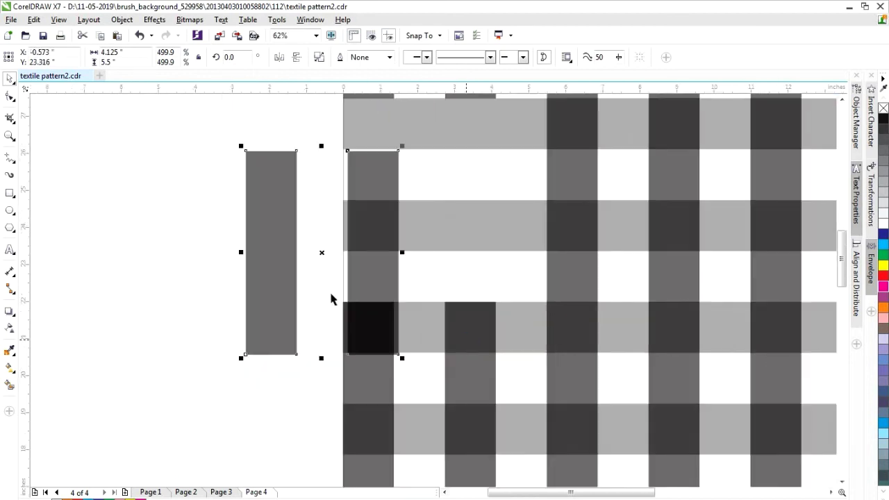
{"action": "left_click_drag", "start_coordinate": [274, 278], "coordinate": [115, 272]}
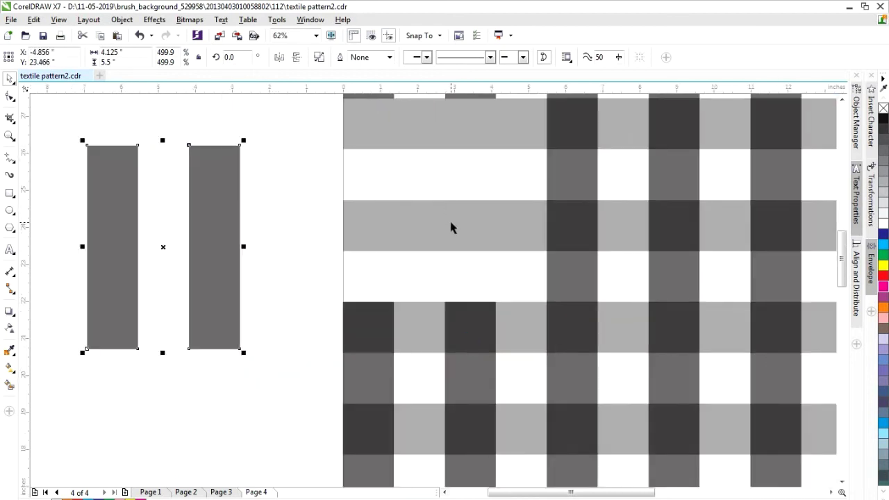
{"action": "left_click_drag", "start_coordinate": [450, 227], "coordinate": [163, 298]}
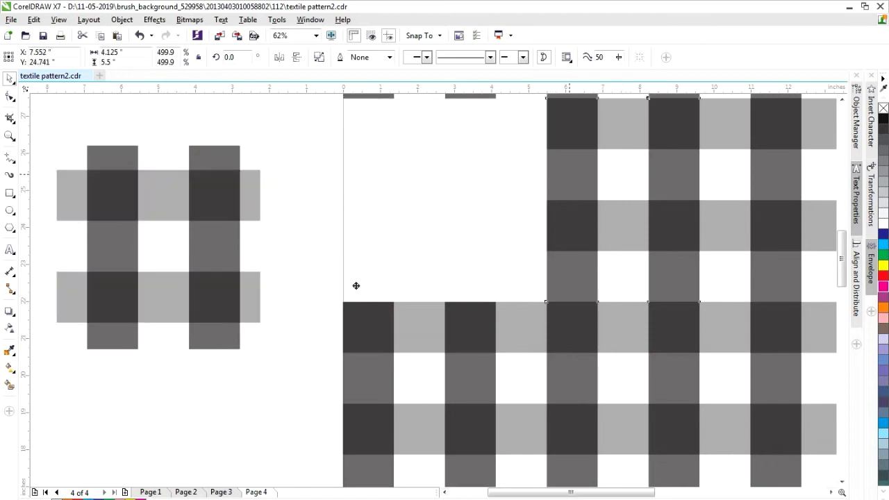
{"action": "mouse_move", "coordinate": [575, 186]}
{"action": "left_mouse_down"}
{"action": "mouse_move", "coordinate": [180, 301]}
{"action": "mouse_move", "coordinate": [164, 225]}
{"action": "left_mouse_up"}
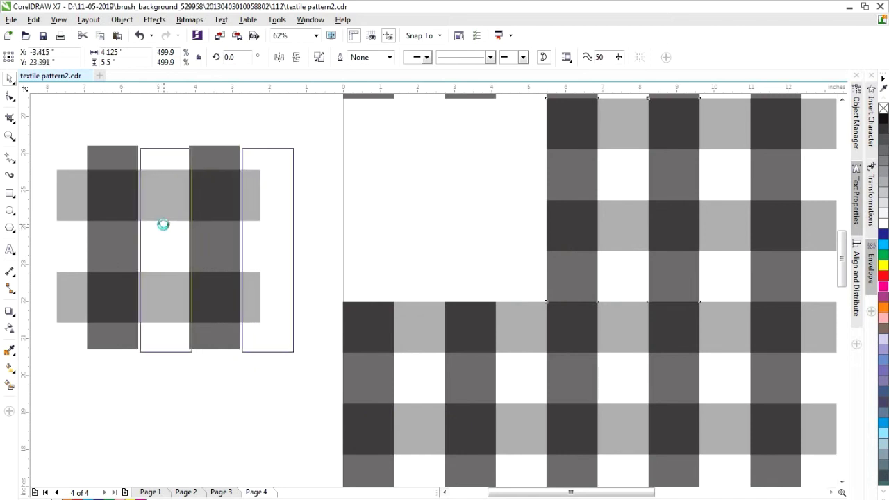
{"action": "left_click_drag", "start_coordinate": [640, 226], "coordinate": [163, 239]}
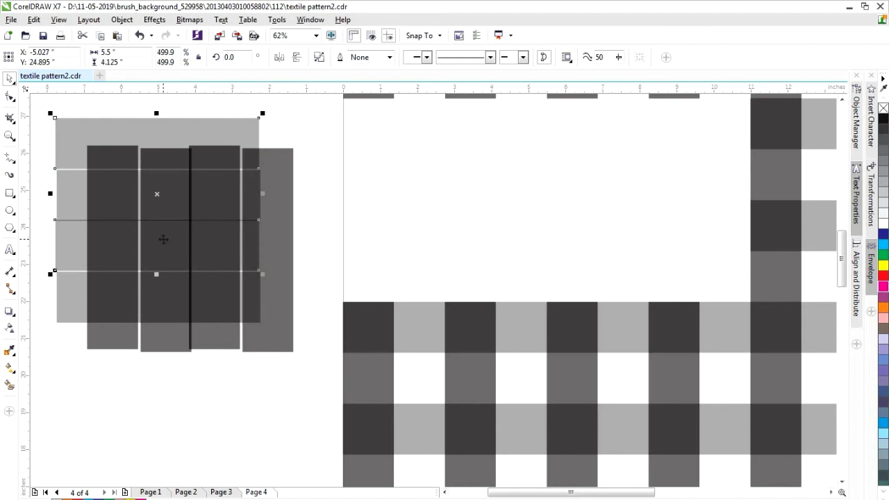
Return the strips, try and undo a light cyan fill, then fill two vertical strips red.
{"action": "key", "text": "ctrl+z"}
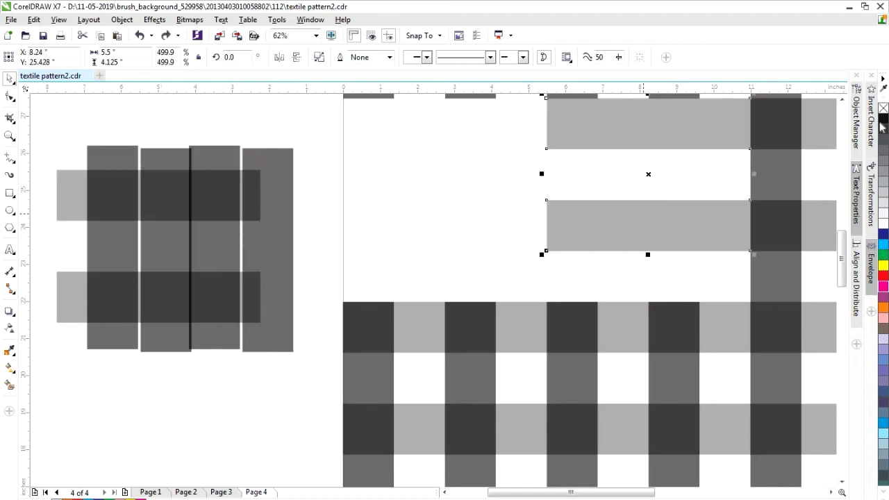
{"action": "left_click", "coordinate": [884, 431]}
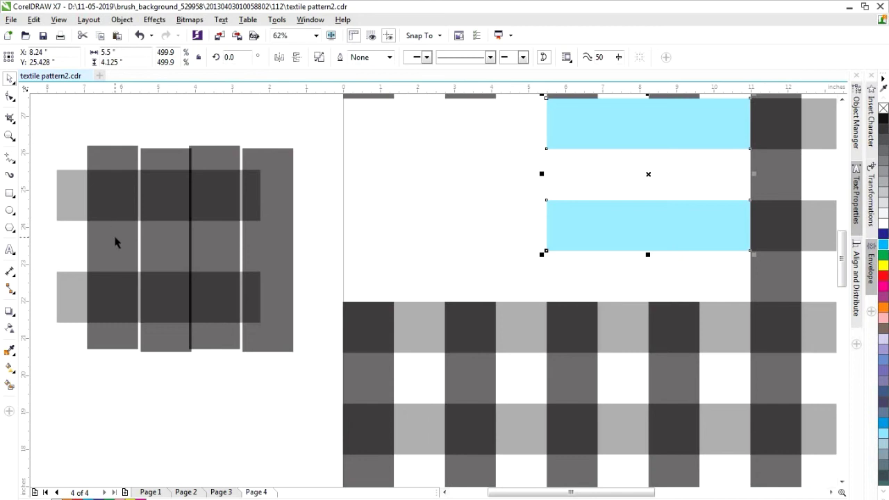
{"action": "key", "text": "ctrl+z"}
{"action": "key", "text": "ctrl+z"}
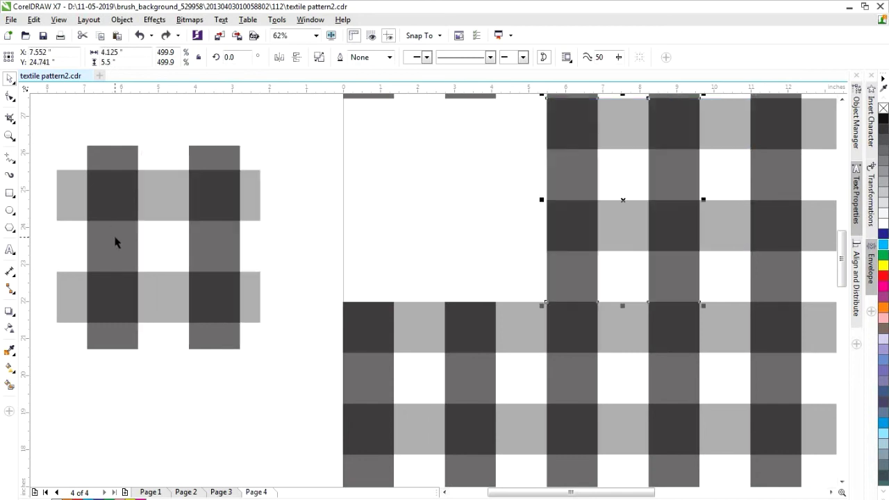
{"action": "left_click", "coordinate": [885, 277]}
Try light cyan on the horizontal grey strips, then undo the cyan, the red fill and the strip moves.
{"action": "left_click", "coordinate": [735, 221]}
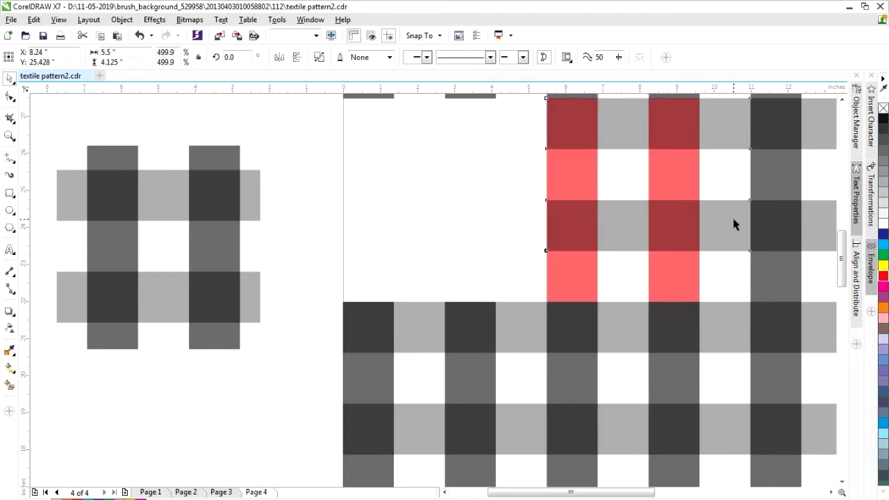
{"action": "left_click", "coordinate": [885, 244]}
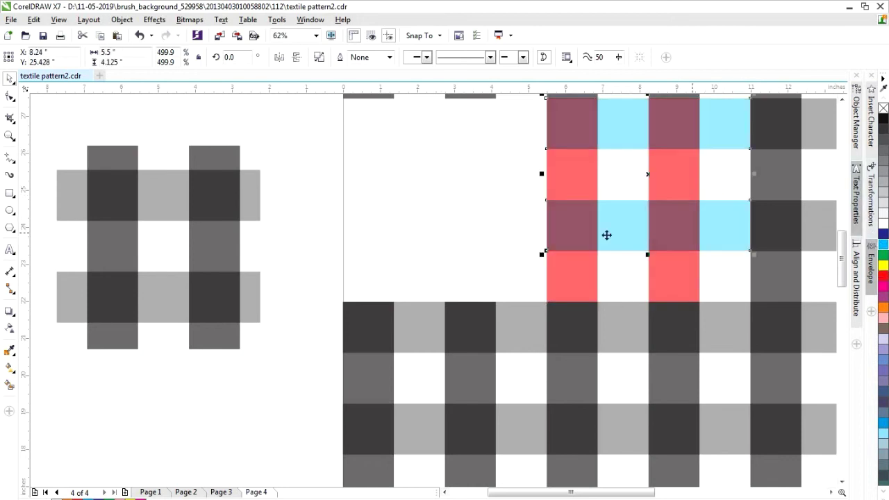
{"action": "key", "text": "ctrl+z"}
{"action": "key", "text": "ctrl+z"}
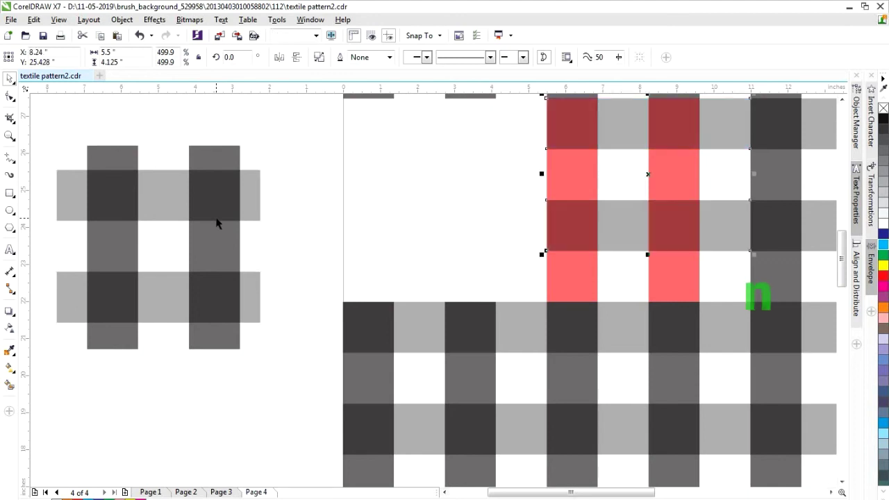
{"action": "key", "text": "ctrl+z"}
{"action": "key", "text": "ctrl+z"}
{"action": "key", "text": "ctrl+z"}
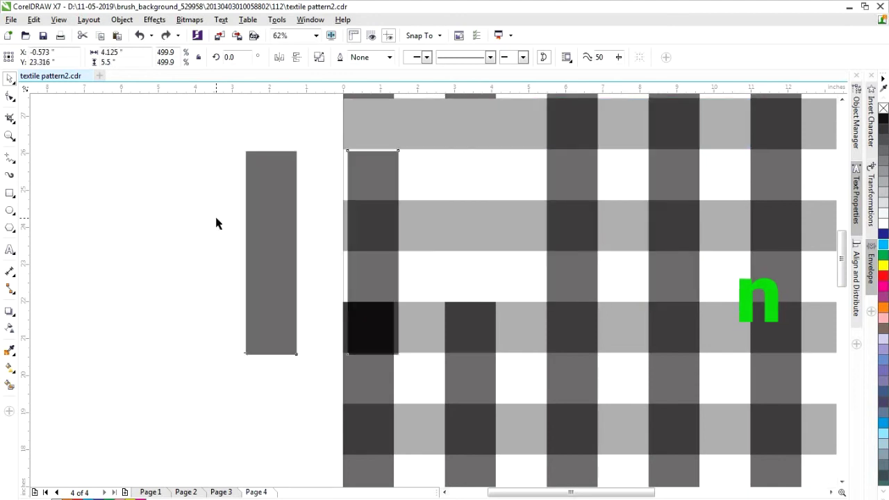
{"action": "key", "text": "ctrl+z"}
Fill the vertical strips yellow and green, and the horizontal strips light cyan and pink.
{"action": "left_click", "coordinate": [885, 266]}
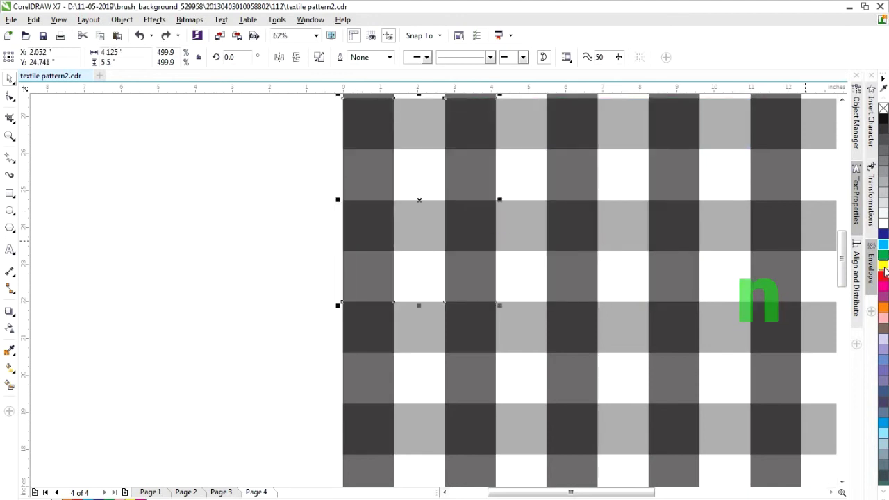
{"action": "left_click", "coordinate": [525, 125]}
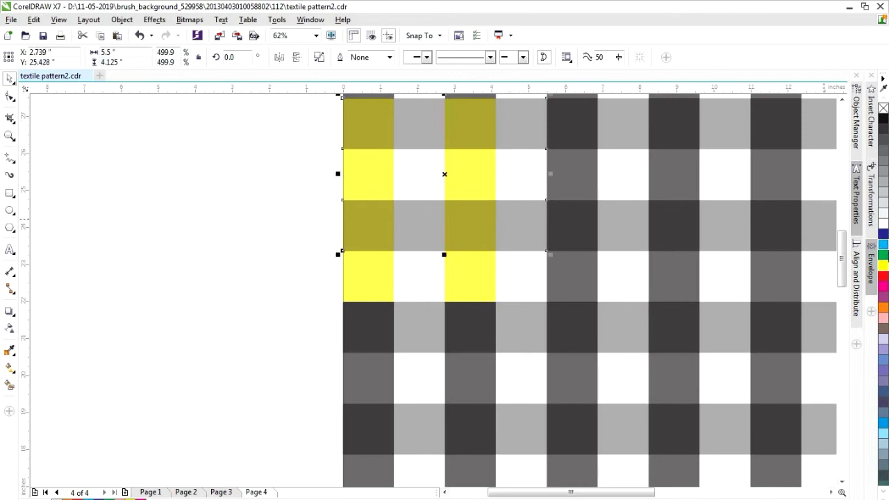
{"action": "left_click", "coordinate": [884, 248]}
{"action": "left_click", "coordinate": [630, 217]}
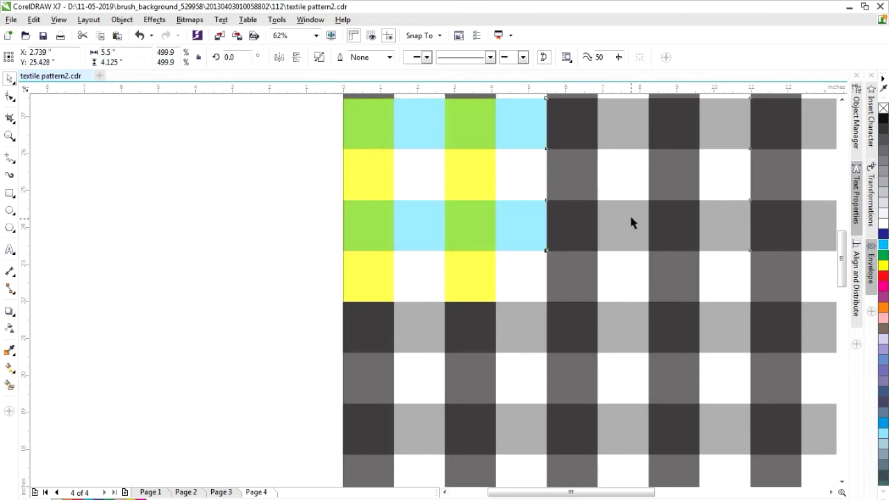
{"action": "left_click", "coordinate": [884, 276]}
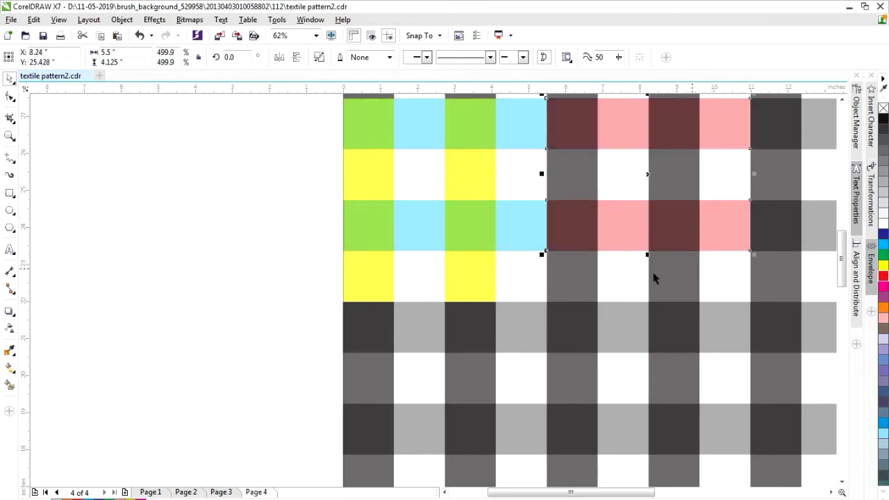
{"action": "left_click", "coordinate": [677, 281]}
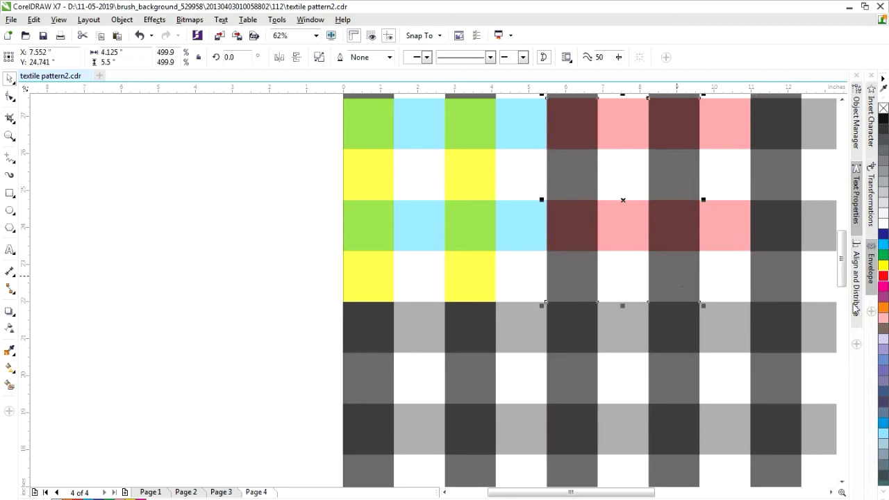
{"action": "left_click", "coordinate": [883, 256]}
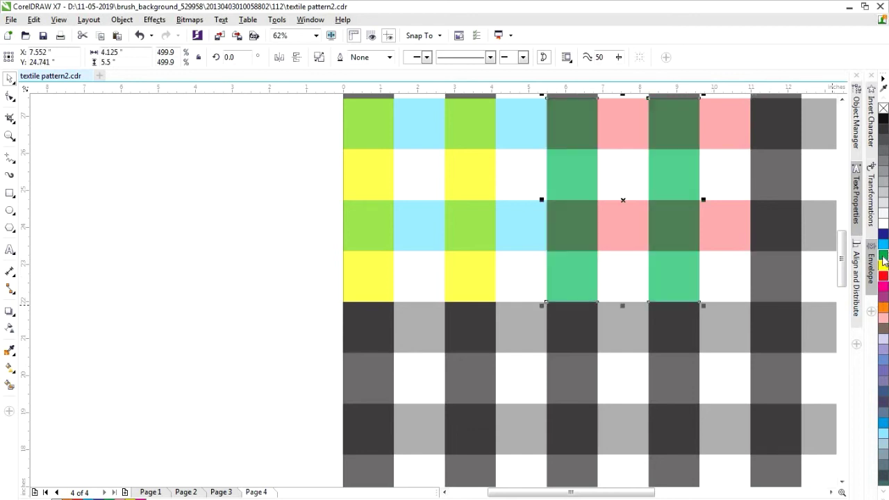
Fill the right-hand vertical grey bars blue and the next horizontal bars light peach.
{"action": "scroll", "coordinate": [638, 232], "scroll_direction": "down", "scroll_amount": 1}
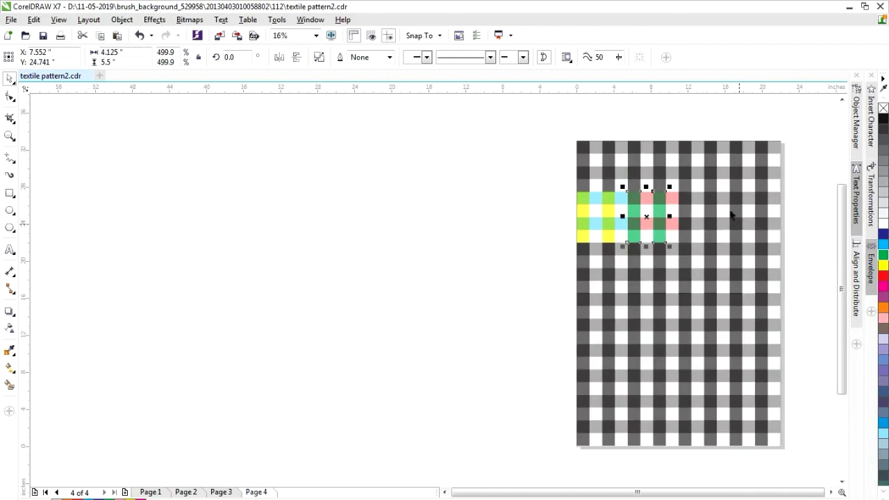
{"action": "scroll", "coordinate": [730, 213], "scroll_direction": "up", "scroll_amount": 1}
{"action": "scroll", "coordinate": [730, 213], "scroll_direction": "up", "scroll_amount": 1}
{"action": "left_click", "coordinate": [653, 216]}
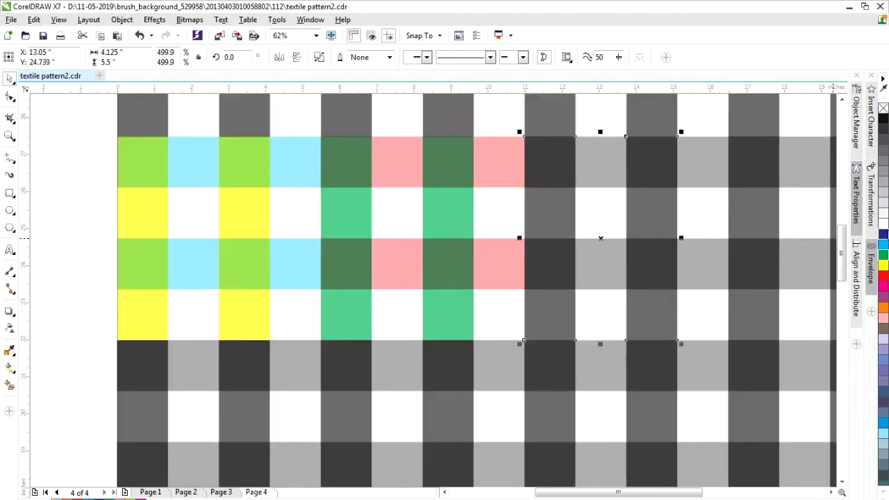
{"action": "left_click", "coordinate": [883, 234]}
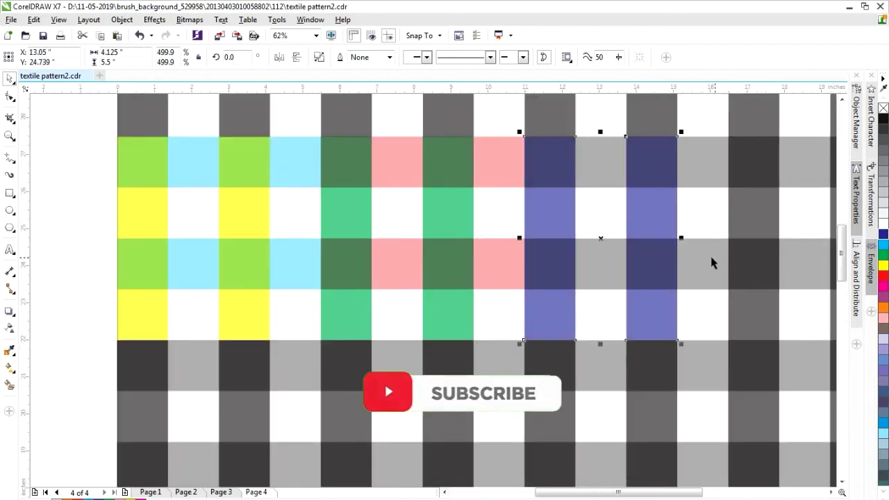
{"action": "left_click", "coordinate": [711, 260]}
{"action": "left_click", "coordinate": [883, 308]}
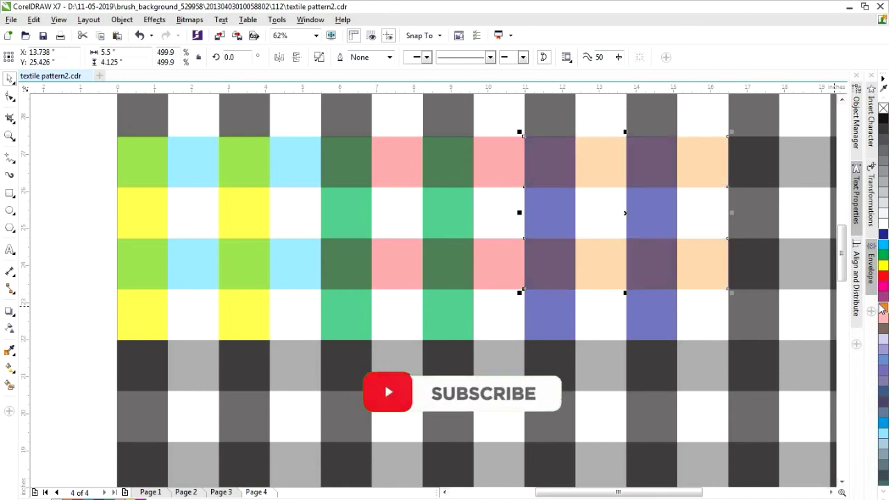
Fill the far-right horizontal bars pink and the far-right grey column cyan.
{"action": "left_click", "coordinate": [810, 260]}
{"action": "left_click", "coordinate": [885, 300]}
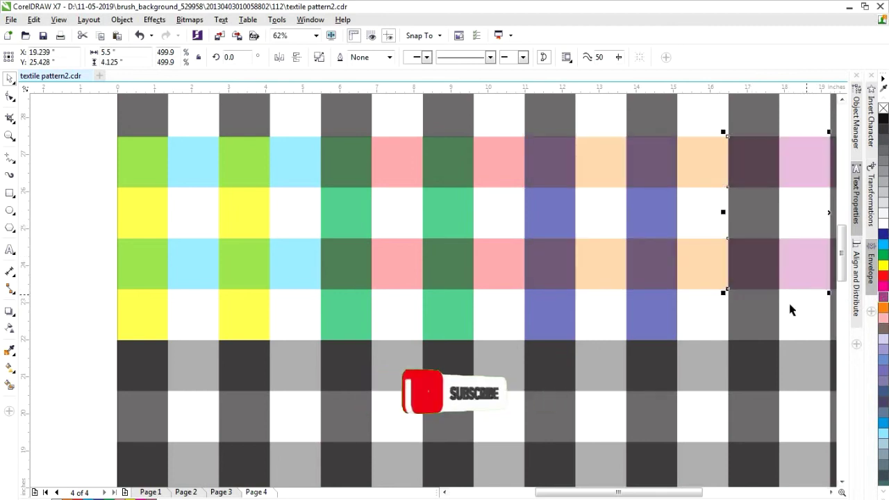
{"action": "left_click", "coordinate": [756, 318]}
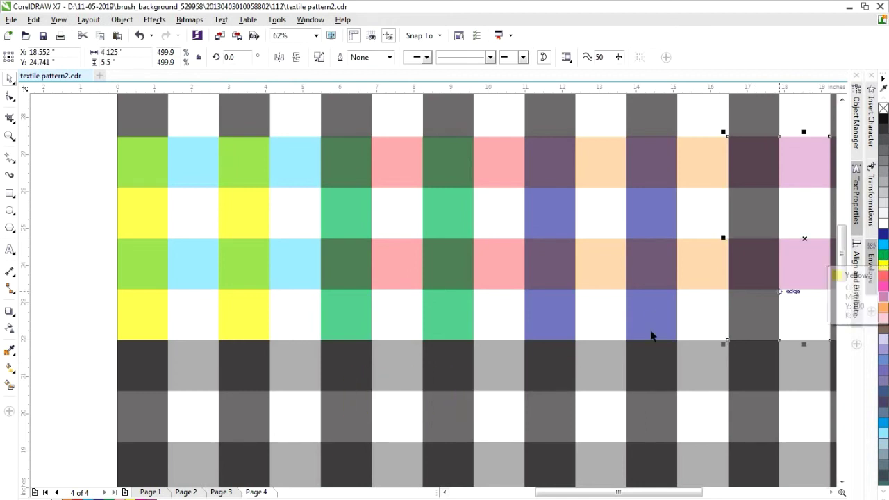
{"action": "left_click", "coordinate": [885, 245]}
{"action": "scroll", "coordinate": [489, 300], "scroll_direction": "down", "scroll_amount": 1}
{"action": "scroll", "coordinate": [486, 302], "scroll_direction": "down", "scroll_amount": 1}
{"action": "scroll", "coordinate": [603, 279], "scroll_direction": "up", "scroll_amount": 1}
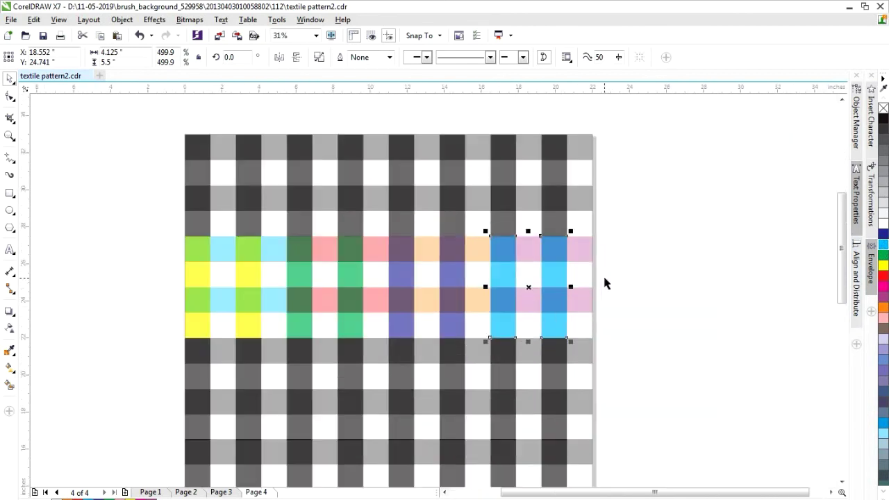
Deselect the coloured column and undo the trial colour fills on page 4's gingham.
{"action": "left_click", "coordinate": [718, 318]}
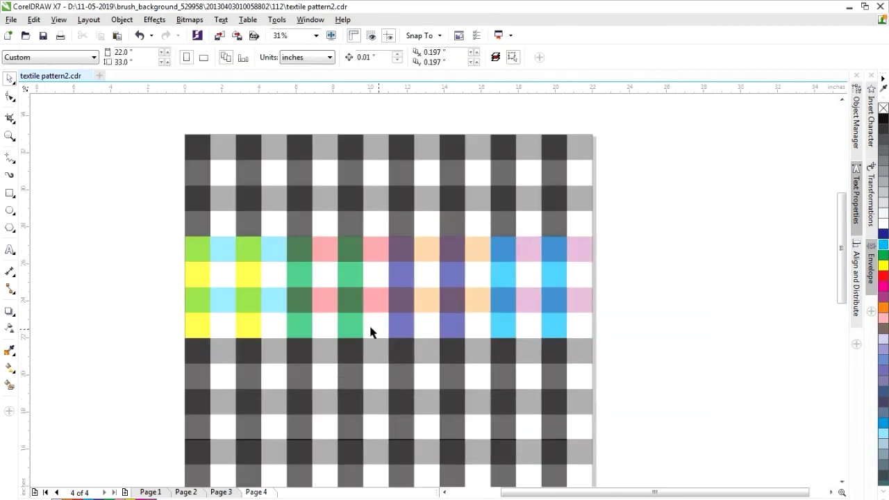
{"action": "scroll", "coordinate": [281, 295], "scroll_direction": "up", "scroll_amount": 1}
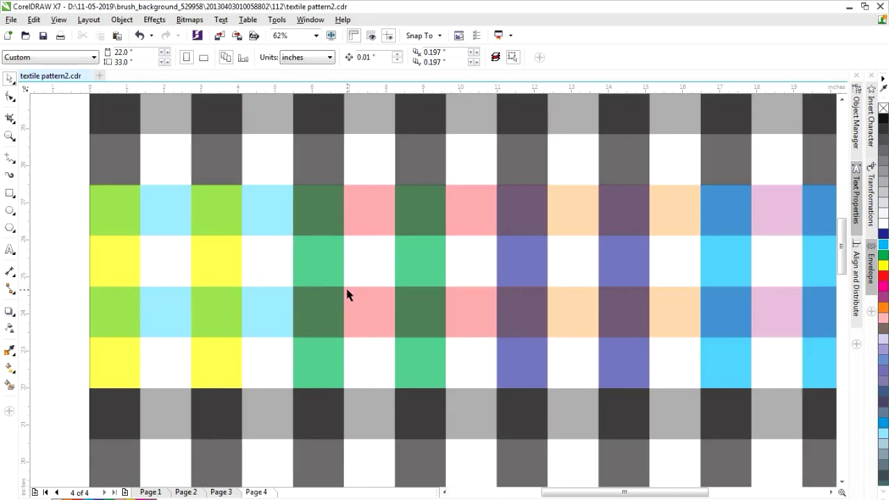
{"action": "scroll", "coordinate": [201, 281], "scroll_direction": "up", "scroll_amount": 1}
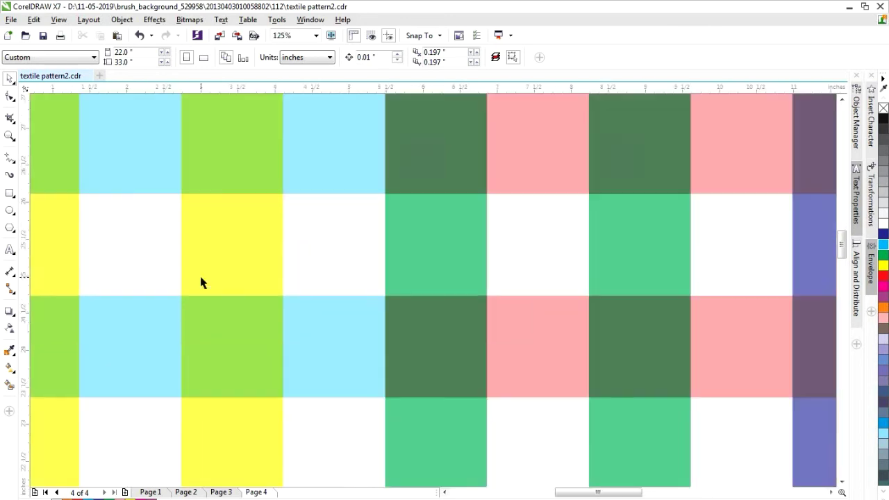
{"action": "scroll", "coordinate": [359, 296], "scroll_direction": "down", "scroll_amount": 1}
{"action": "scroll", "coordinate": [359, 296], "scroll_direction": "down", "scroll_amount": 1}
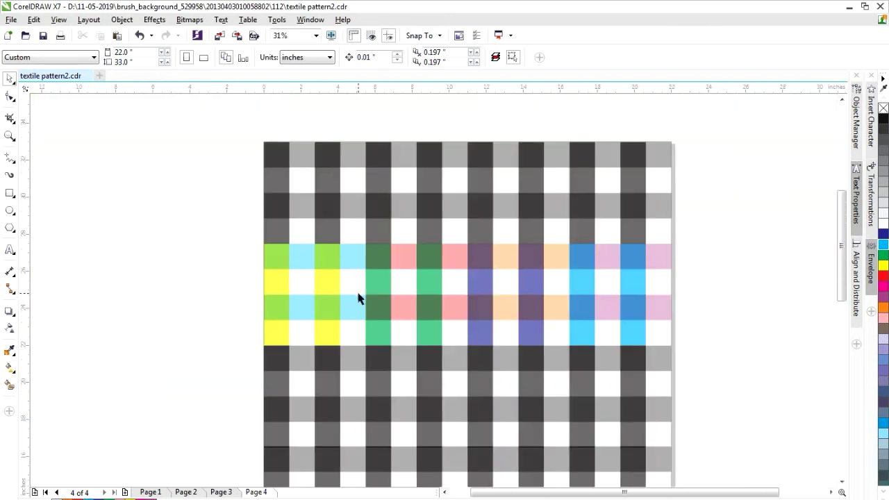
{"action": "key", "text": "ctrl+z"}
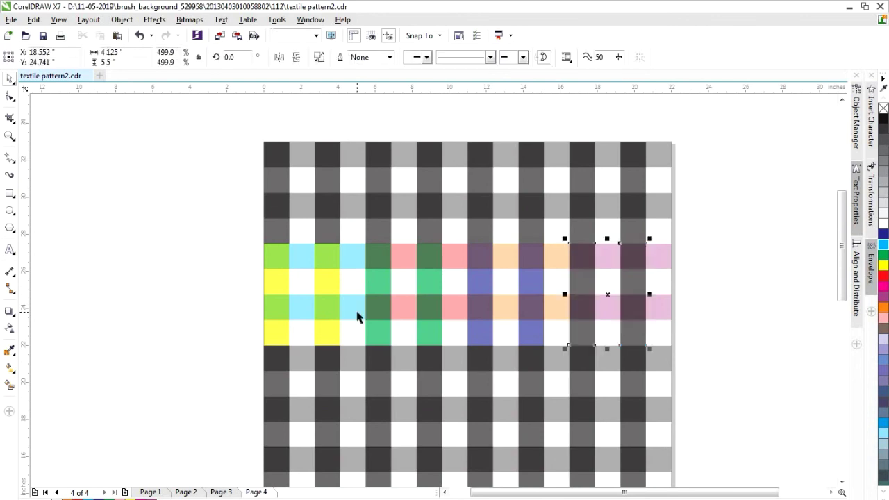
{"action": "key", "text": "ctrl+z"}
{"action": "key", "text": "ctrl+z"}
{"action": "key", "text": "ctrl+z"}
{"action": "key", "text": "ctrl+z"}
{"action": "key", "text": "ctrl+z"}
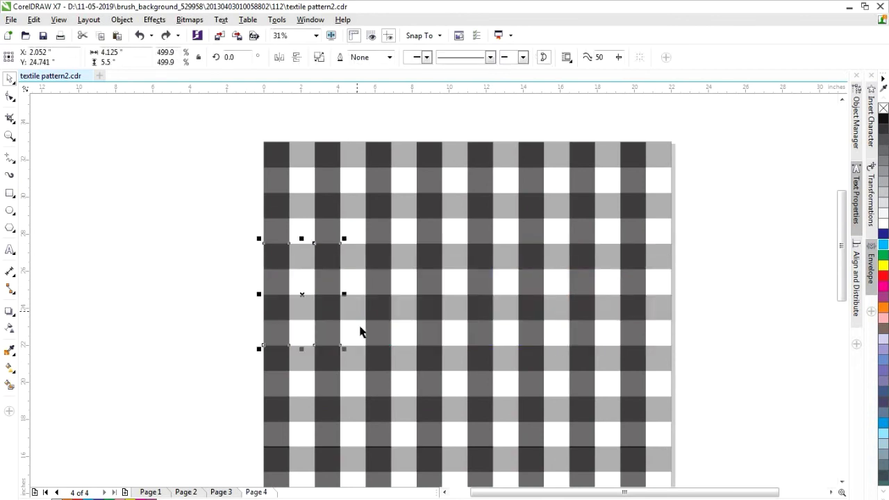
{"action": "left_click", "coordinate": [154, 267]}
{"action": "scroll", "coordinate": [423, 312], "scroll_direction": "down", "scroll_amount": 1}
{"action": "scroll", "coordinate": [431, 341], "scroll_direction": "down", "scroll_amount": 1}
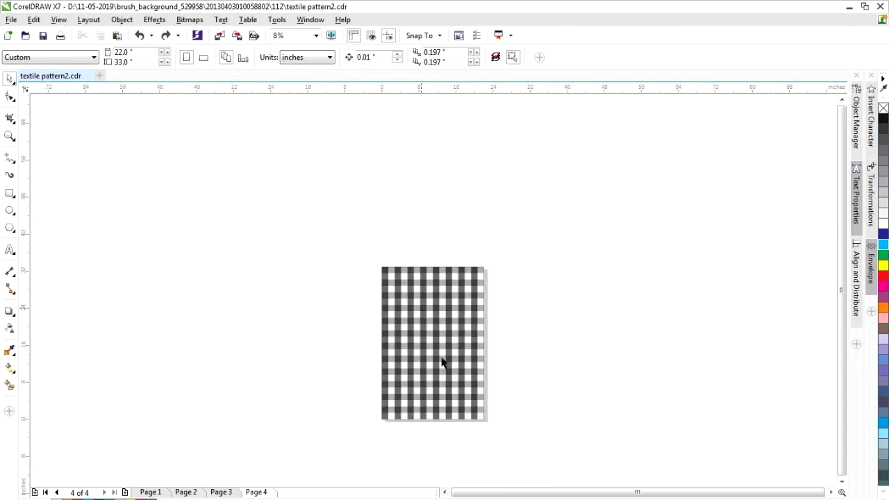
{"action": "scroll", "coordinate": [436, 373], "scroll_direction": "up", "scroll_amount": 1}
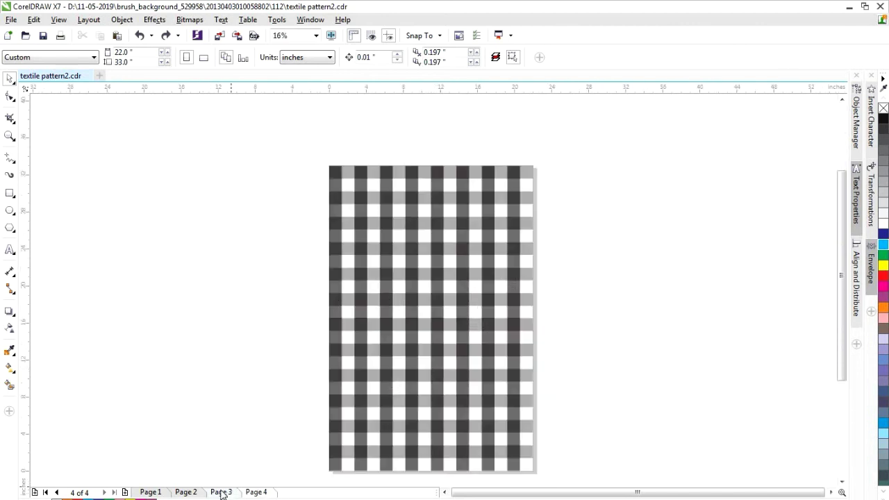
View page 2, then zoom in on the pink pattern on page 1.
{"action": "left_click", "coordinate": [185, 492]}
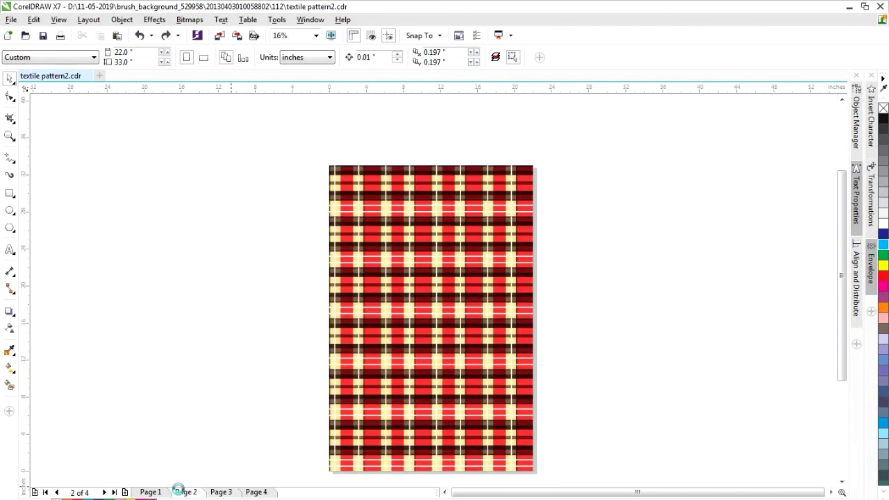
{"action": "left_click", "coordinate": [148, 492]}
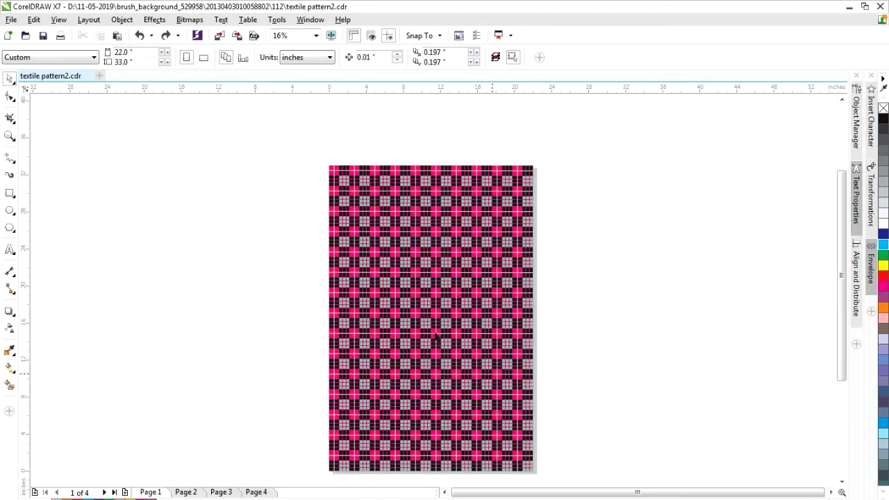
{"action": "scroll", "coordinate": [399, 286], "scroll_direction": "up", "scroll_amount": 2}
{"action": "scroll", "coordinate": [400, 290], "scroll_direction": "up", "scroll_amount": 1}
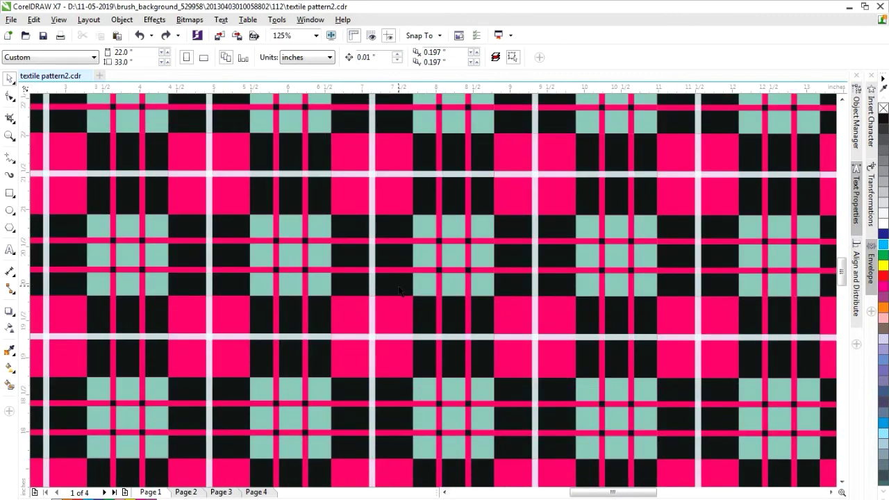
Step through page 2's teal plaid, page 3's red plaid and page 4's grey gingham.
{"action": "left_click", "coordinate": [187, 492]}
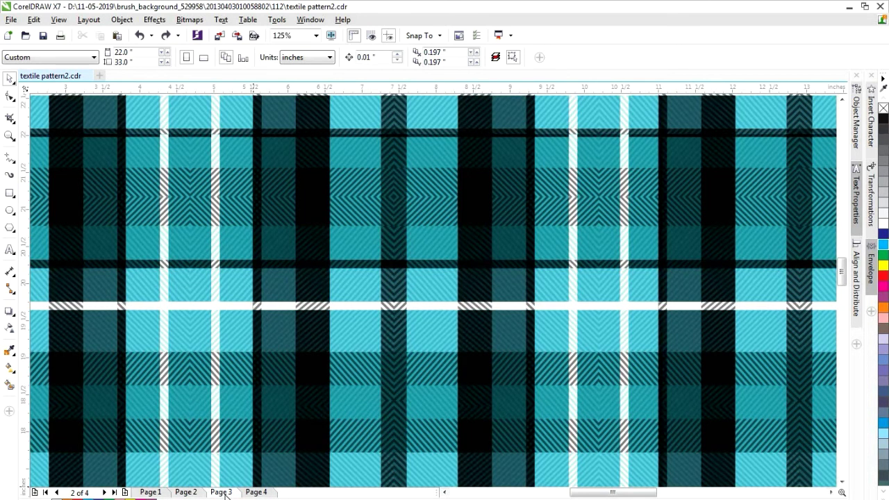
{"action": "left_click", "coordinate": [221, 492]}
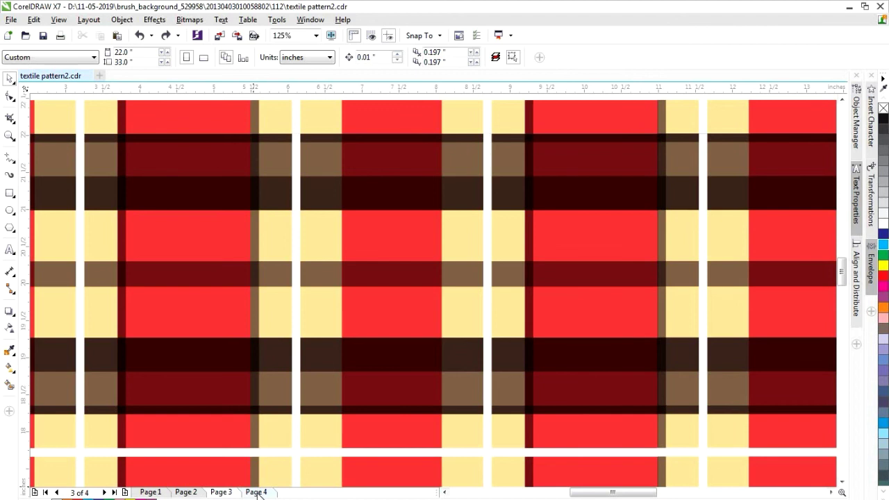
{"action": "left_click", "coordinate": [257, 492]}
{"action": "scroll", "coordinate": [302, 427], "scroll_direction": "down", "scroll_amount": 2}
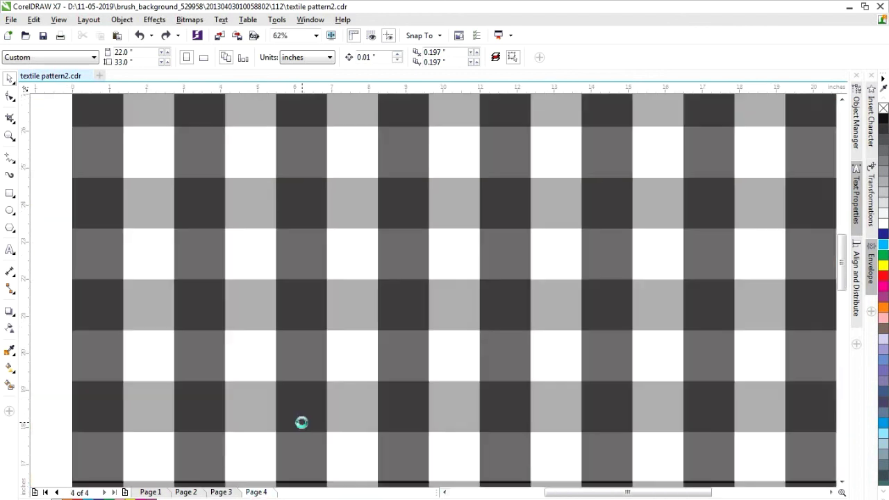
{"action": "scroll", "coordinate": [303, 425], "scroll_direction": "down", "scroll_amount": 4}
{"action": "scroll", "coordinate": [326, 453], "scroll_direction": "up", "scroll_amount": 3}
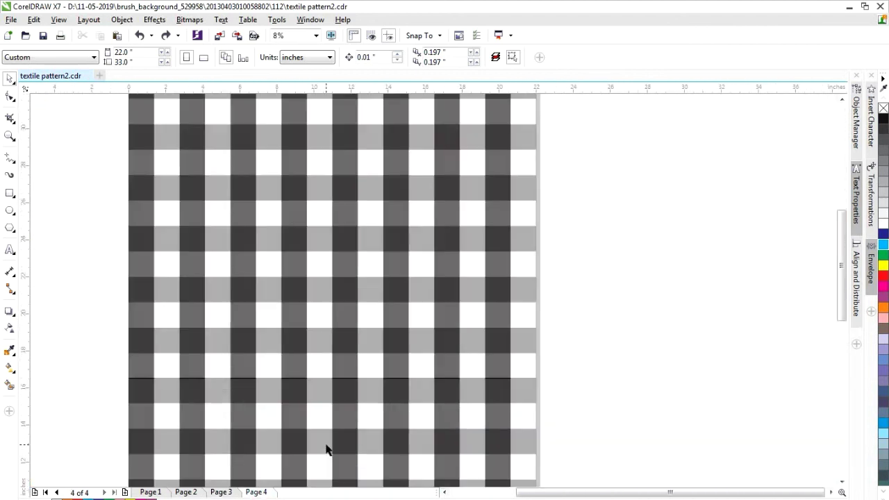
{"action": "scroll", "coordinate": [295, 359], "scroll_direction": "down", "scroll_amount": 1}
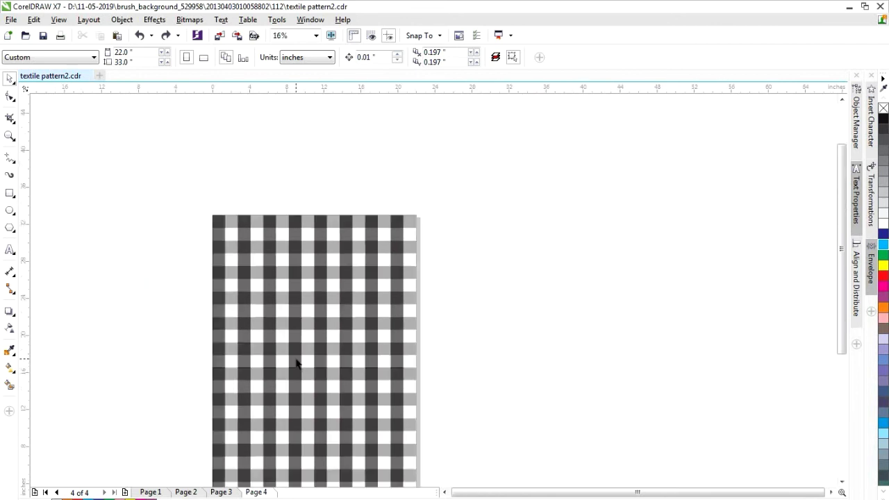
View page 3's red plaid, then page 1, zooming with the wheel.
{"action": "left_click", "coordinate": [221, 493]}
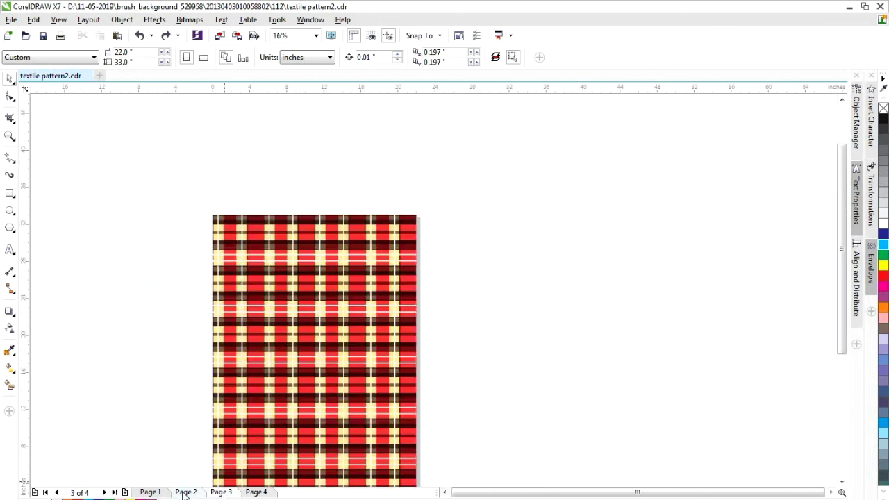
{"action": "left_click", "coordinate": [151, 493]}
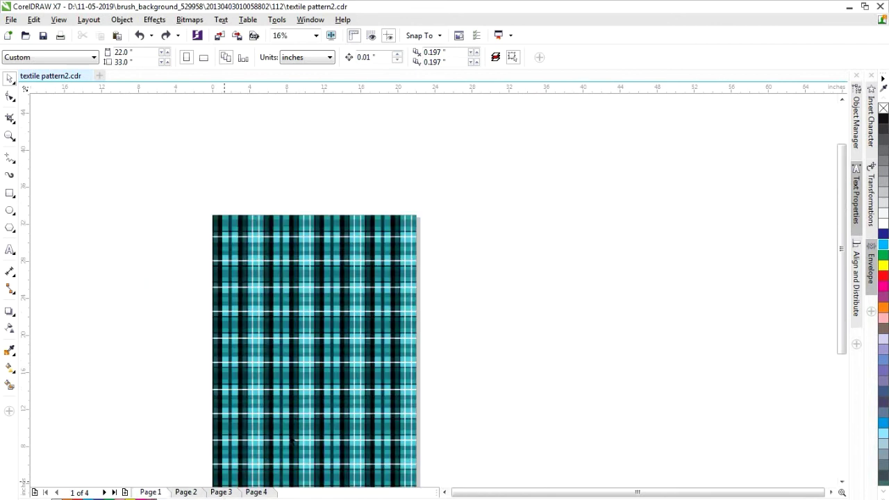
{"action": "scroll", "coordinate": [332, 467], "scroll_direction": "down", "scroll_amount": 3}
{"action": "scroll", "coordinate": [329, 443], "scroll_direction": "up", "scroll_amount": 3}
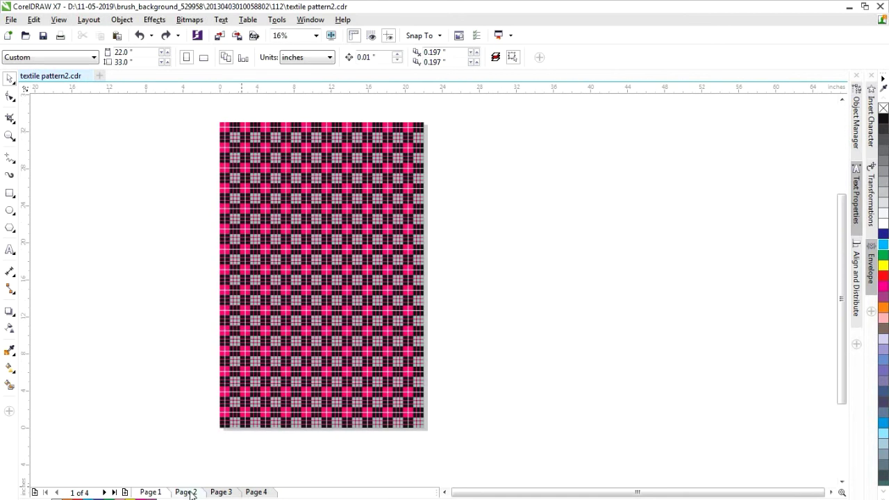
Step through pages 3, 4 and 1, ending zoomed on page 2's teal plaid.
{"action": "left_click", "coordinate": [221, 493]}
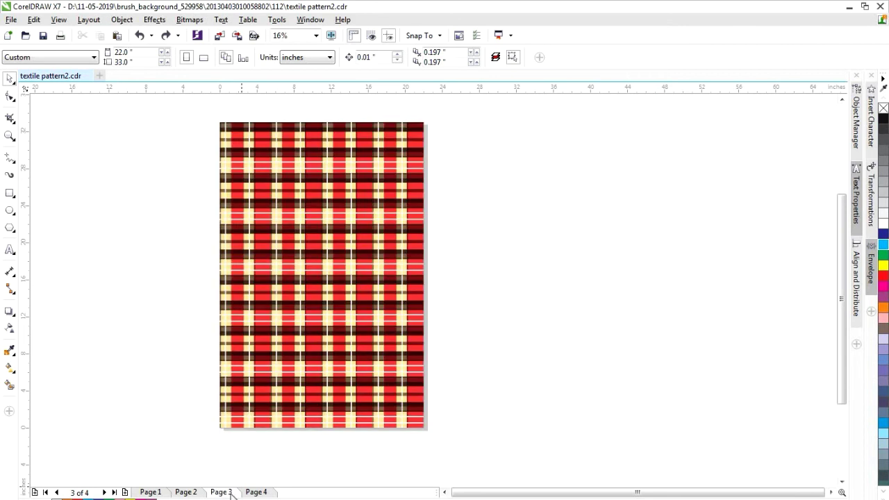
{"action": "left_click", "coordinate": [256, 493]}
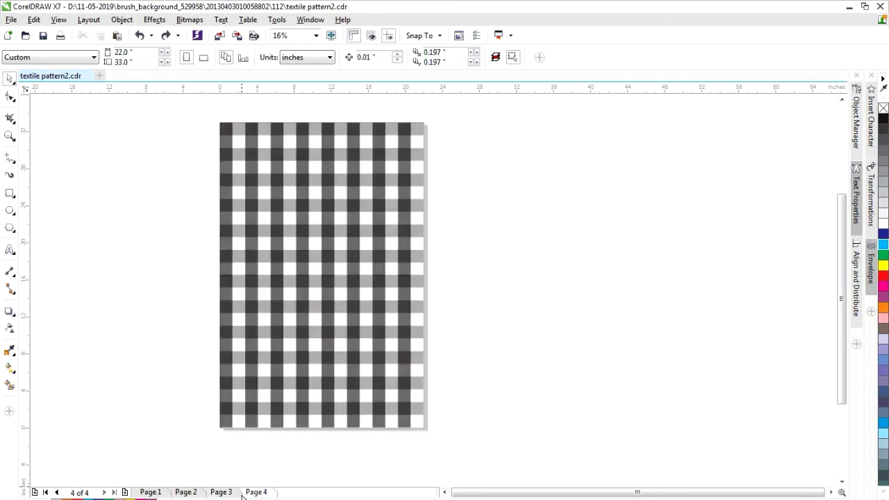
{"action": "left_click", "coordinate": [151, 492]}
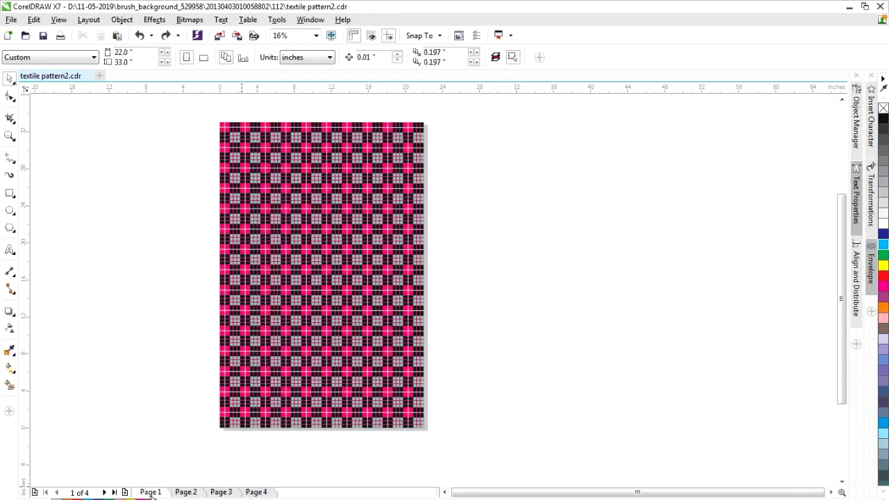
{"action": "left_click", "coordinate": [186, 493]}
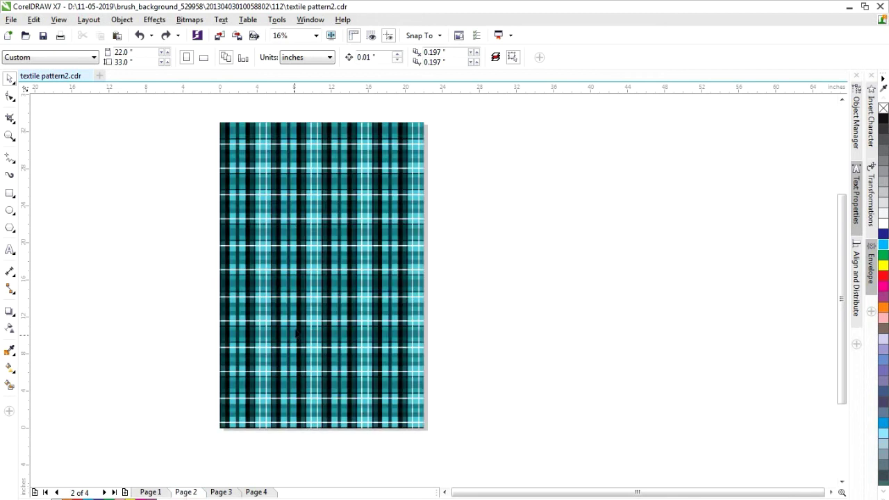
{"action": "scroll", "coordinate": [297, 333], "scroll_direction": "up", "scroll_amount": 1}
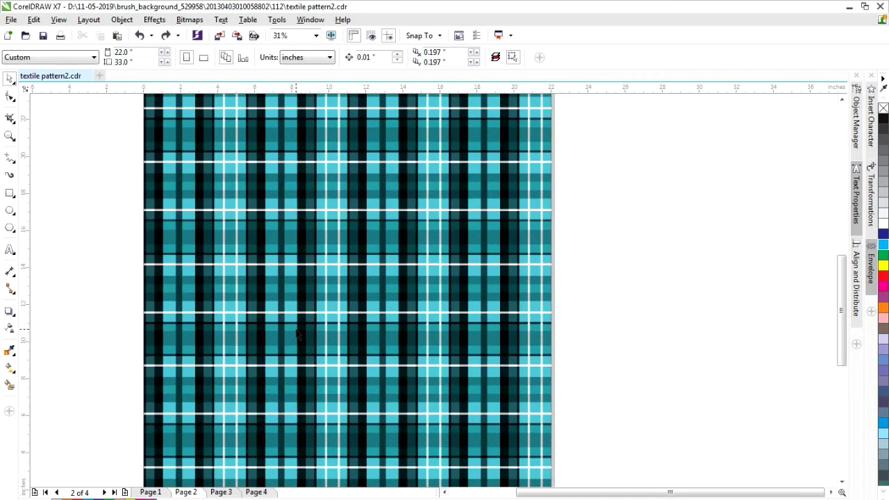
{"action": "scroll", "coordinate": [337, 435], "scroll_direction": "down", "scroll_amount": 1}
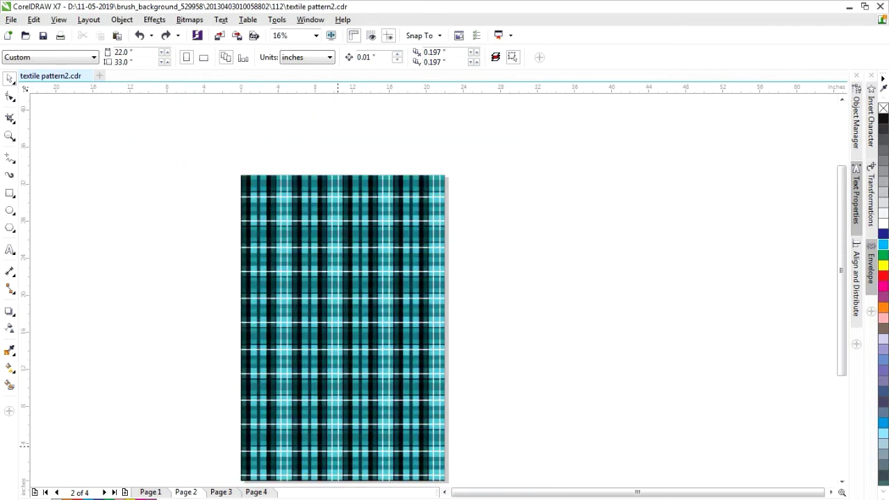
{"action": "scroll", "coordinate": [842, 306], "scroll_direction": "down", "scroll_amount": 1}
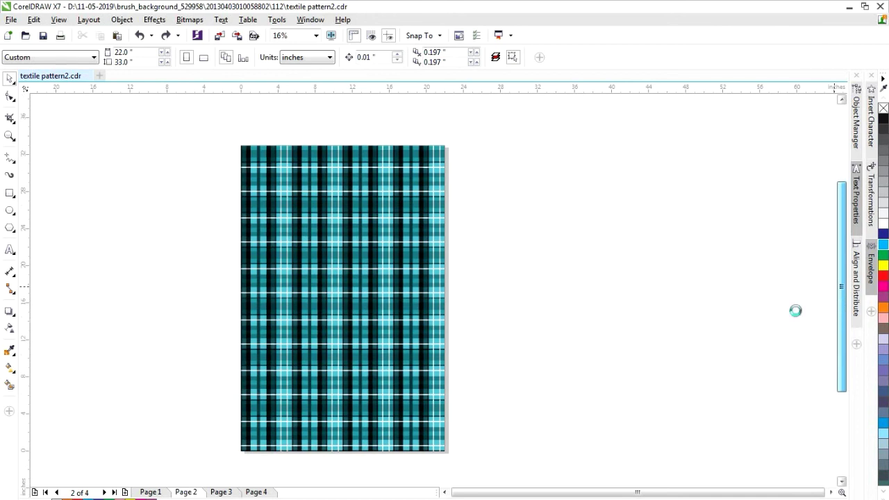